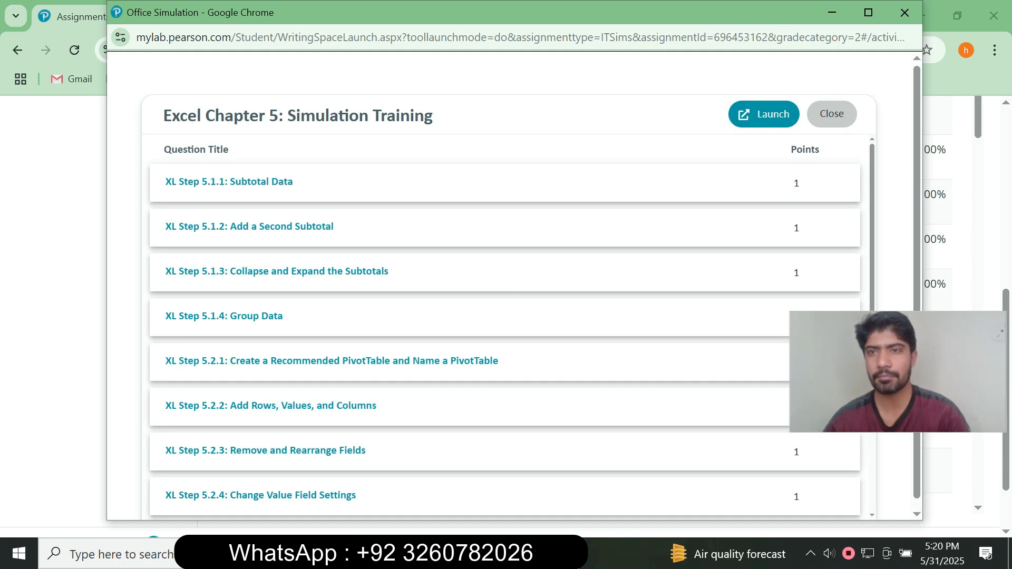
Launch the Excel Chapter 5 simulation and sort the book data by Discipline and then by Area, both A to Z.
left_click(765, 114)
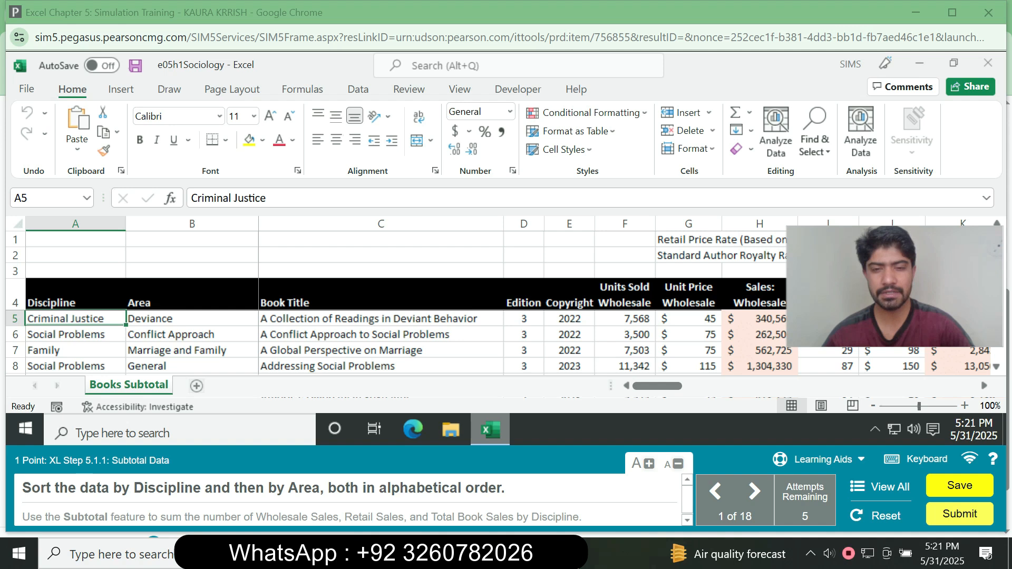
left_click(381, 335)
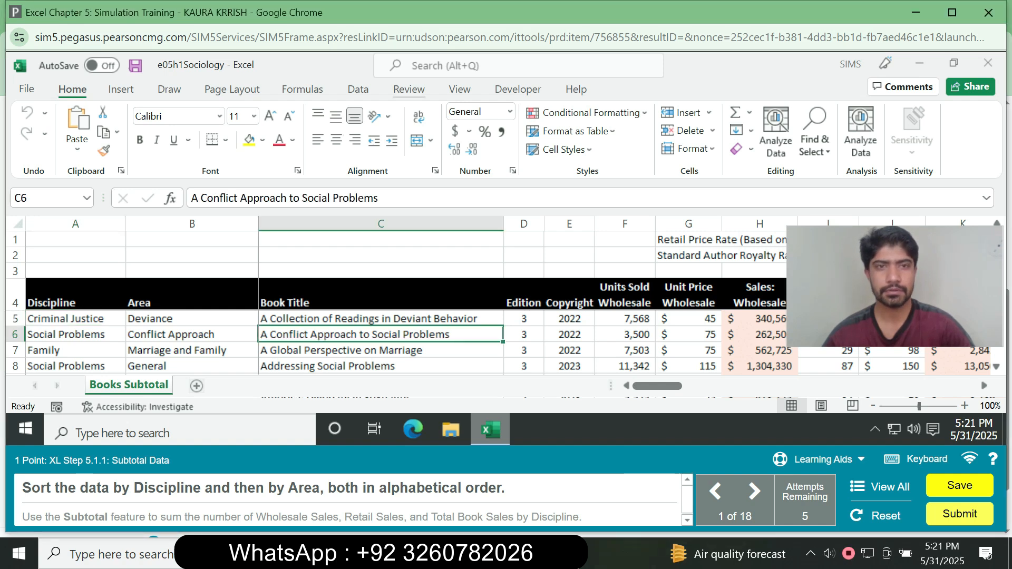
left_click(358, 89)
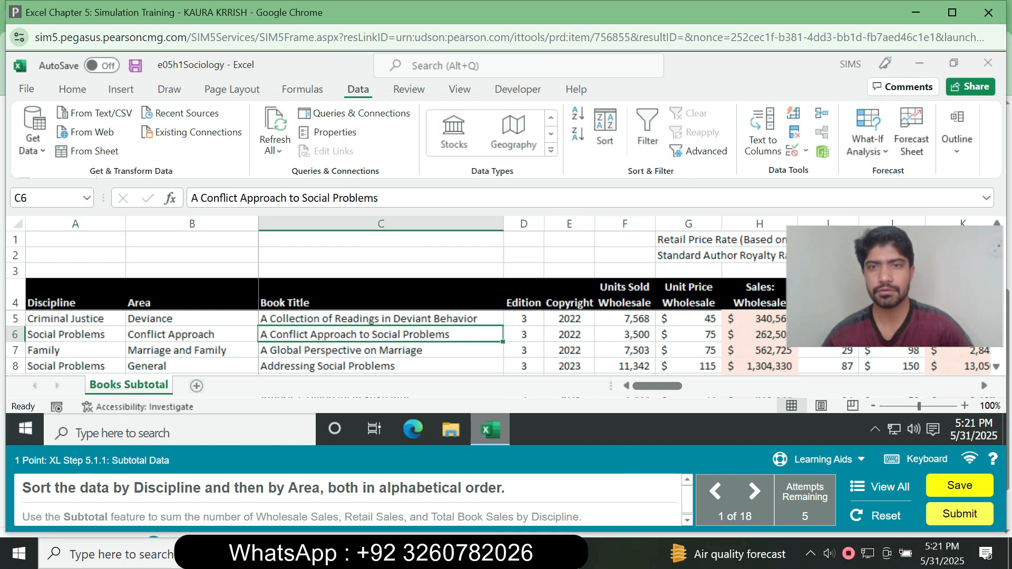
left_click(605, 132)
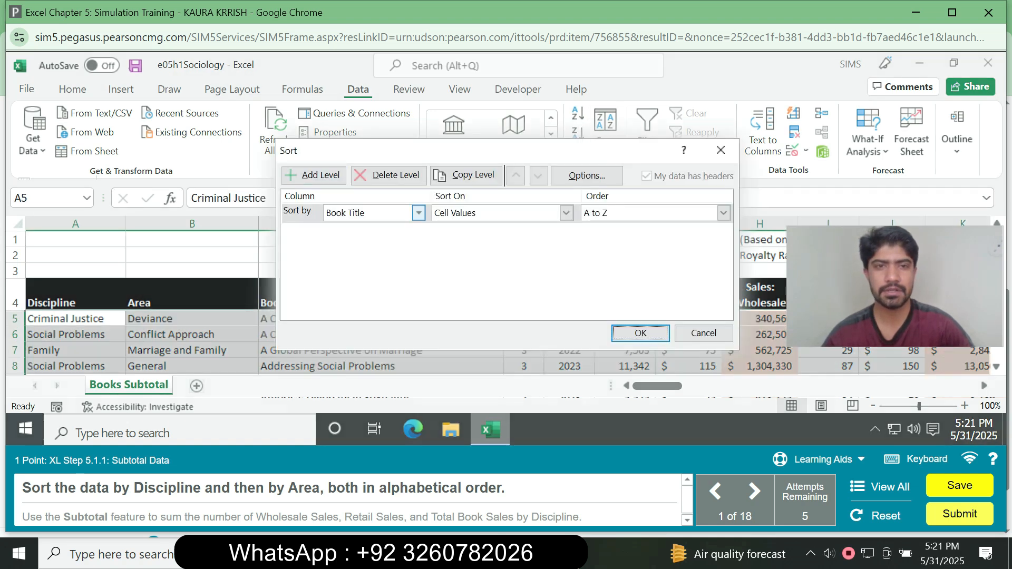
left_click(418, 213)
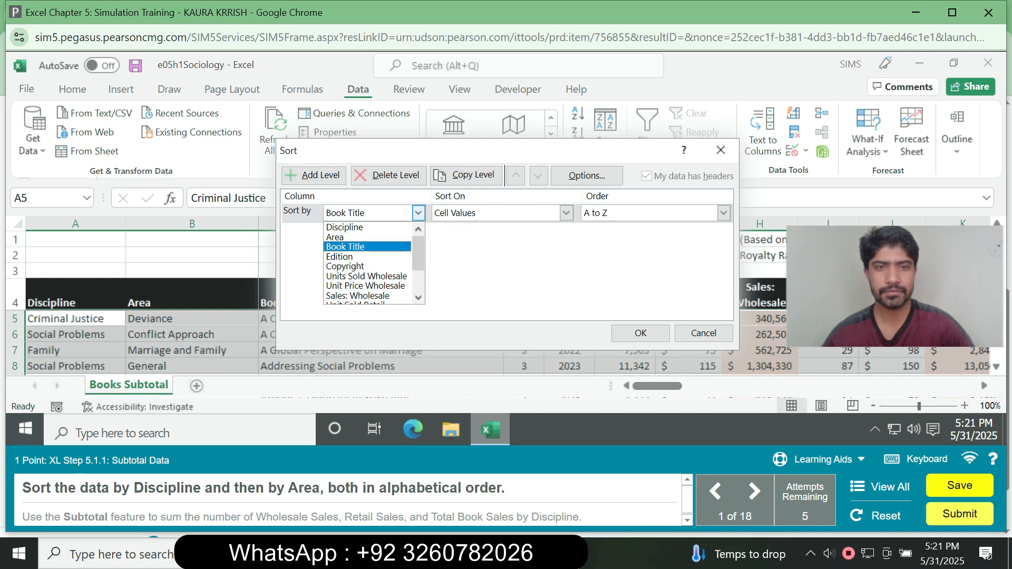
left_click(346, 227)
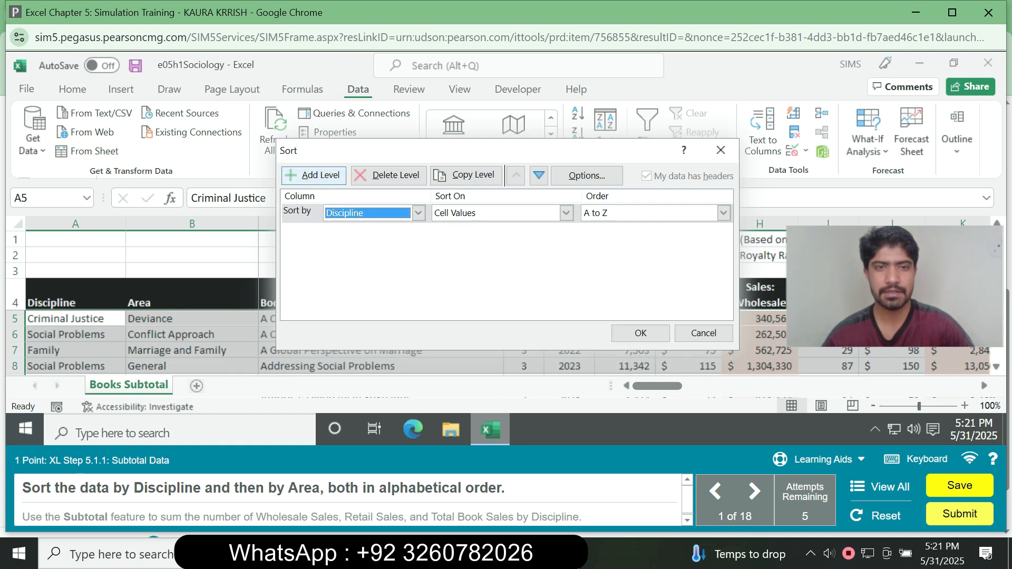
left_click(314, 176)
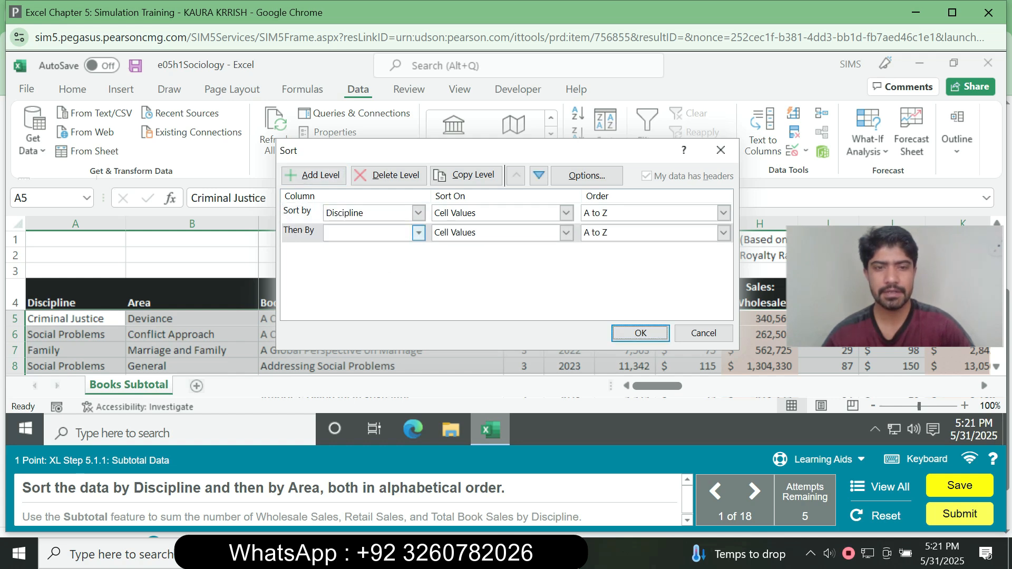
left_click(418, 233)
left_click(342, 256)
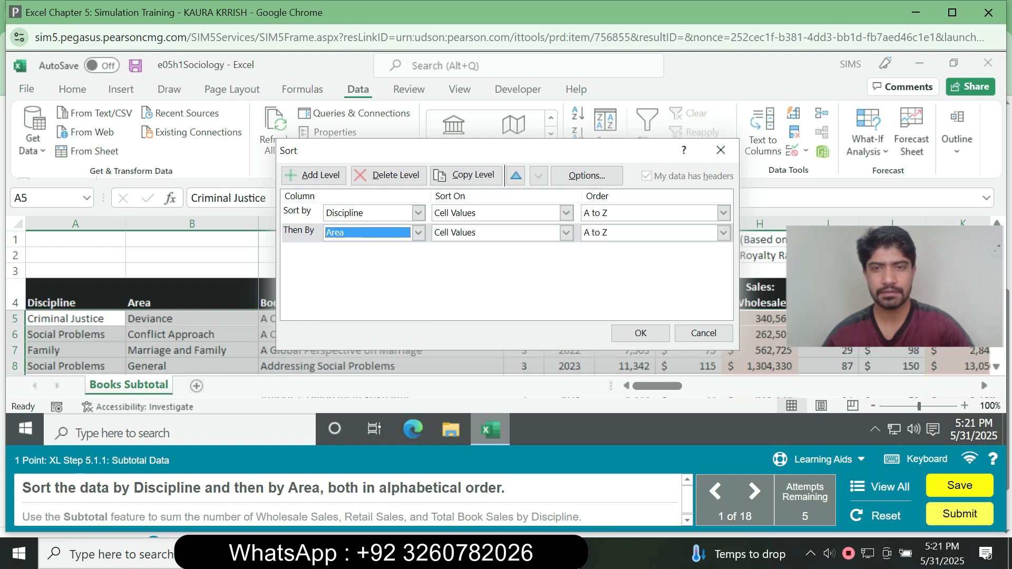
left_click(641, 332)
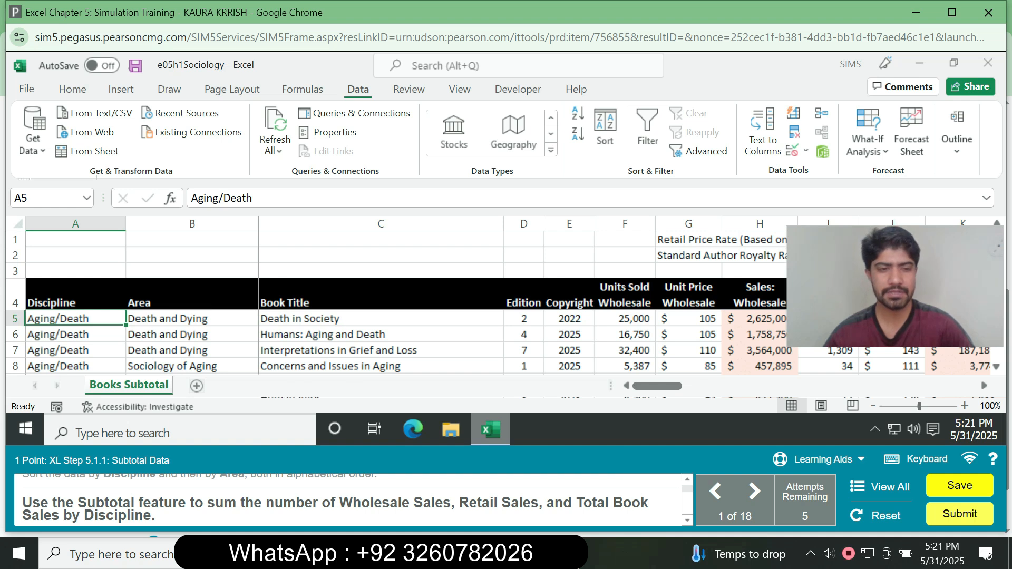
Add subtotals at each change in Discipline that sum Sales: Wholesale, Sales: Retail and Total Book Sales.
left_click(380, 318)
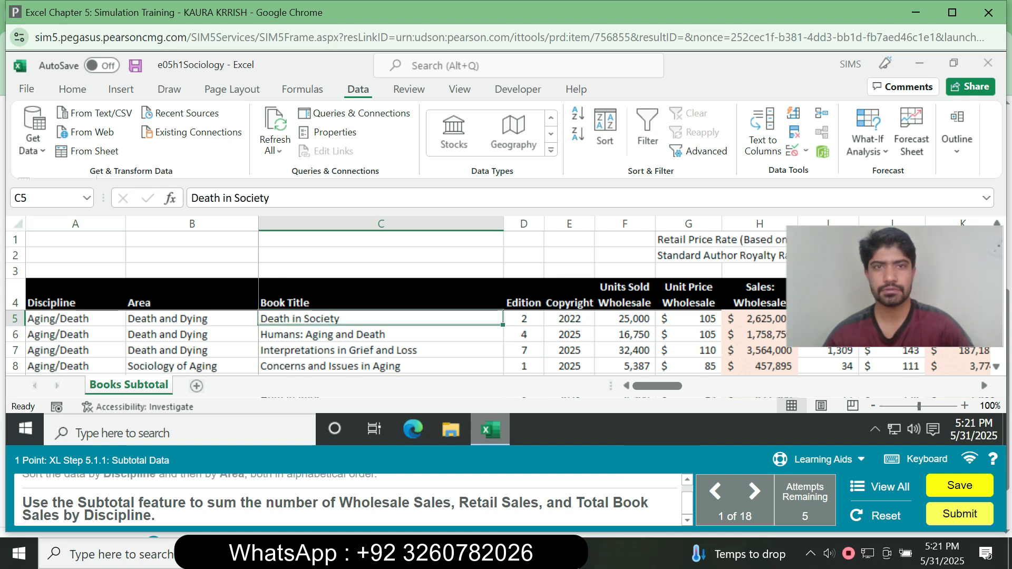
left_click(958, 139)
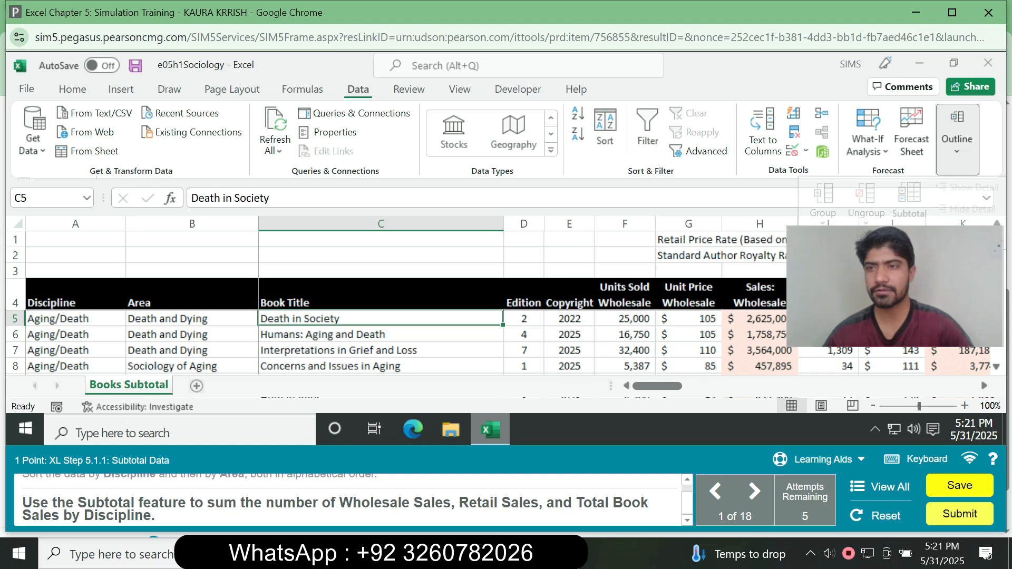
left_click(909, 200)
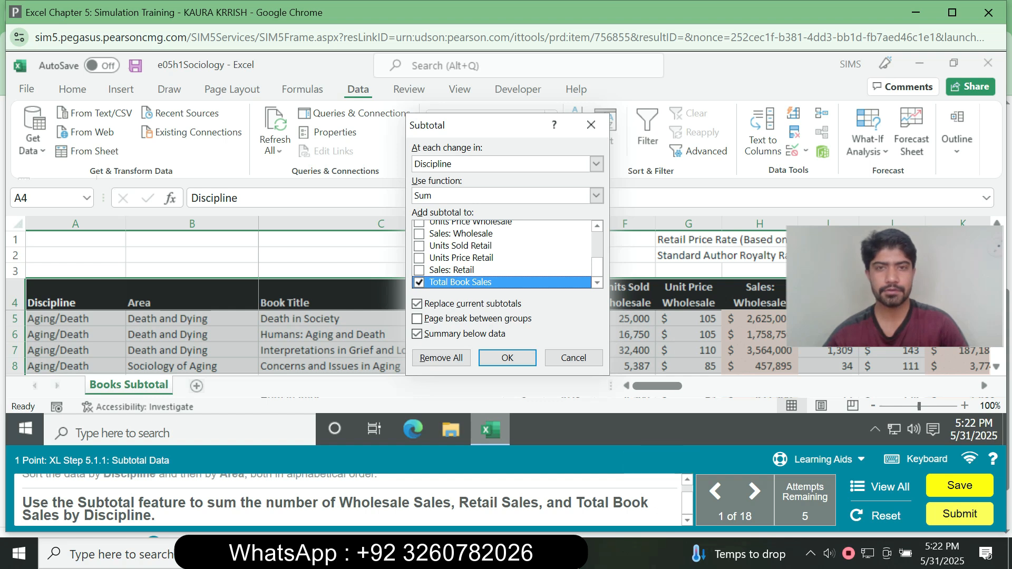
left_click(596, 164)
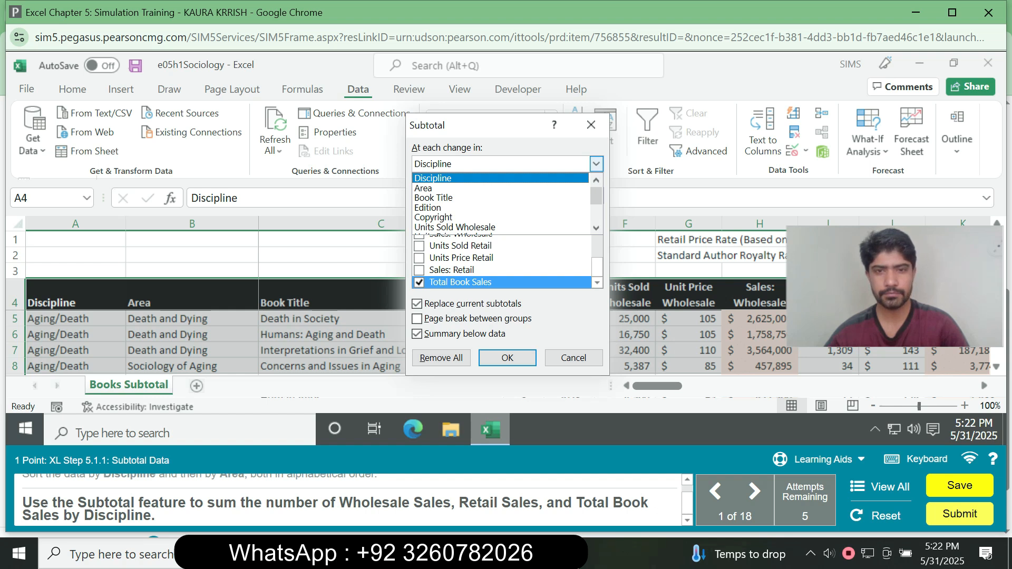
left_click(597, 164)
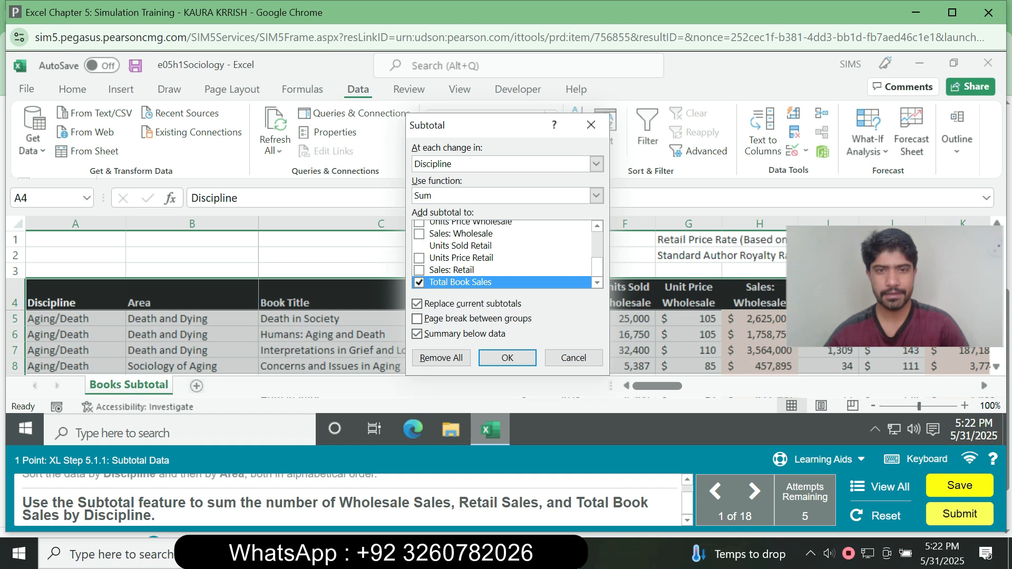
left_click(419, 234)
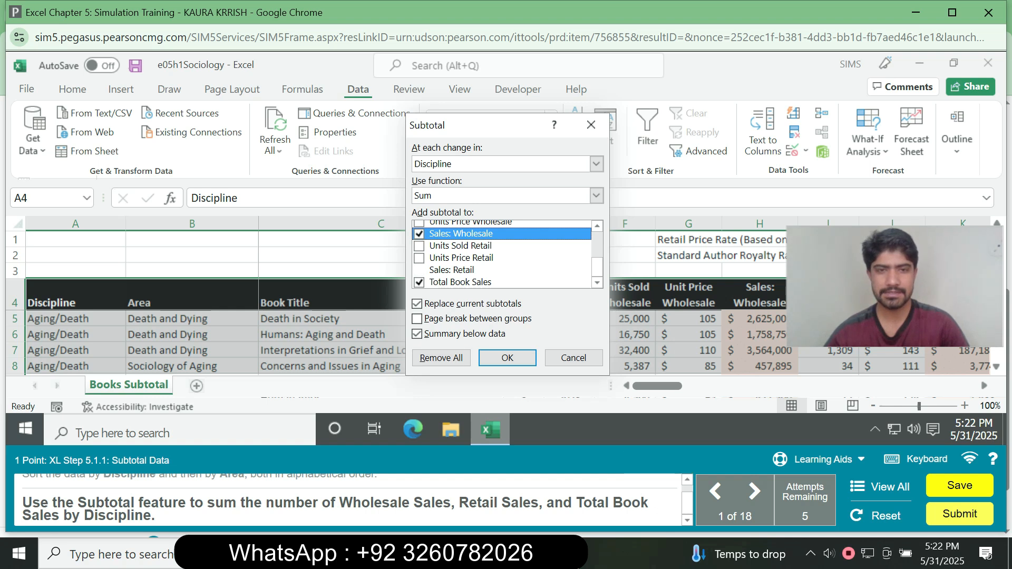
left_click(419, 270)
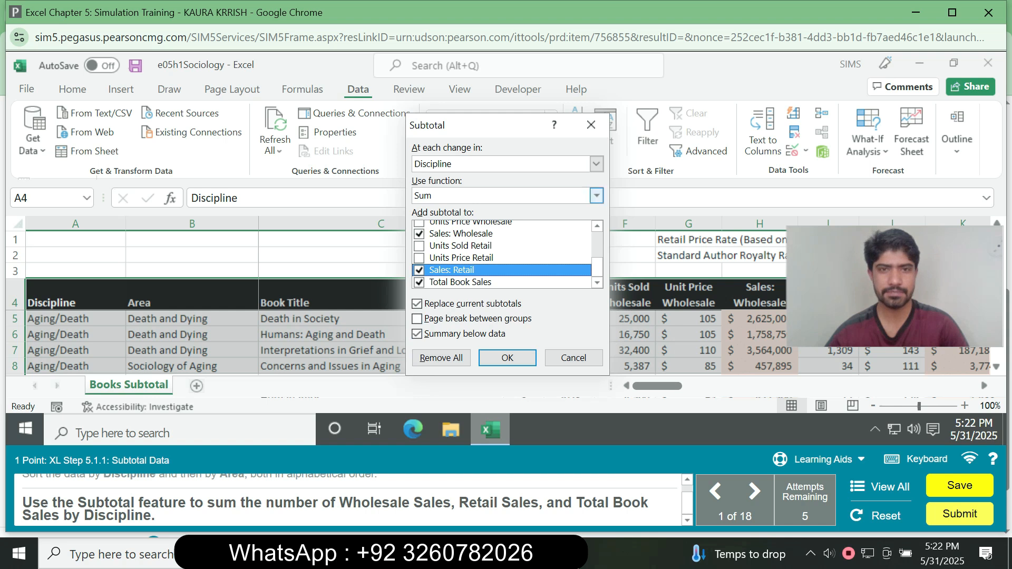
left_click(507, 358)
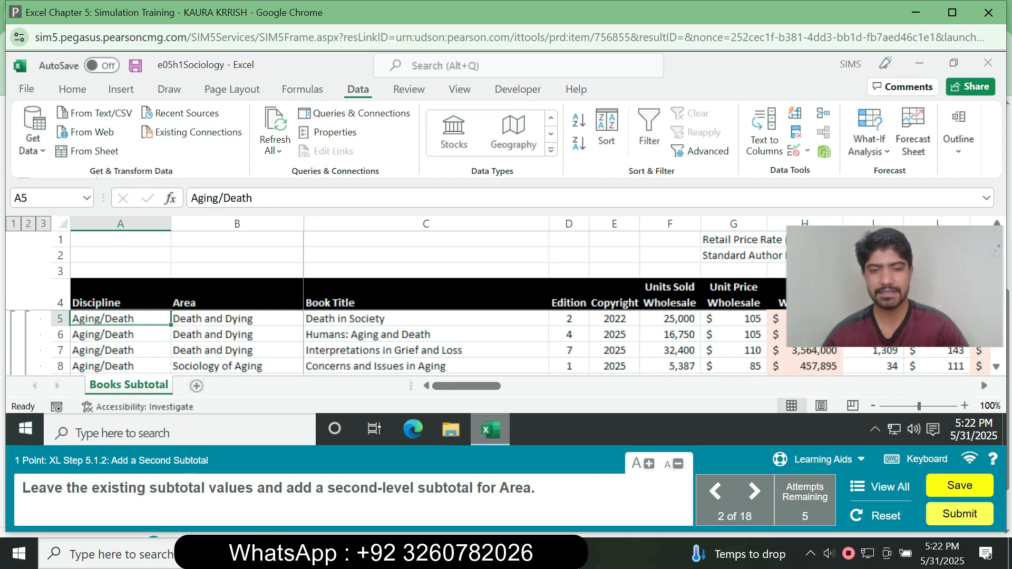
Add a second-level Sum subtotal of Total Book Sales at each change in Area, without replacing the current subtotals.
mouse_move(490, 430)
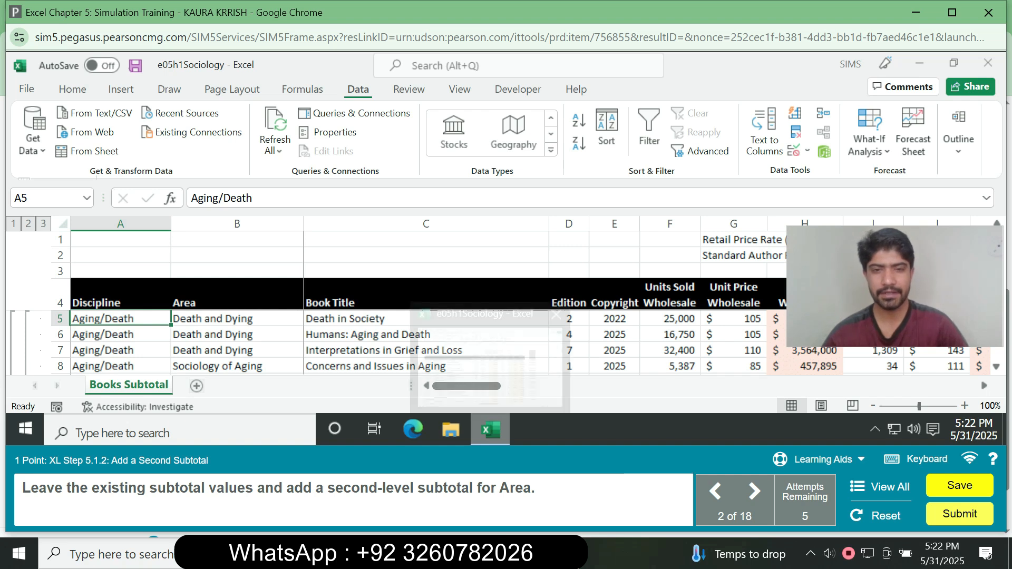
left_click(670, 334)
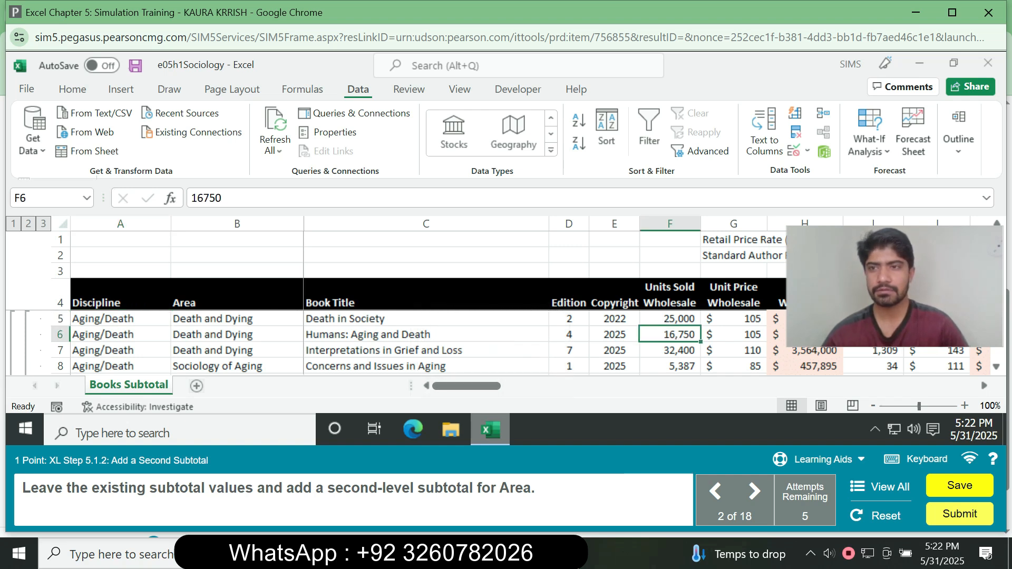
left_click(958, 138)
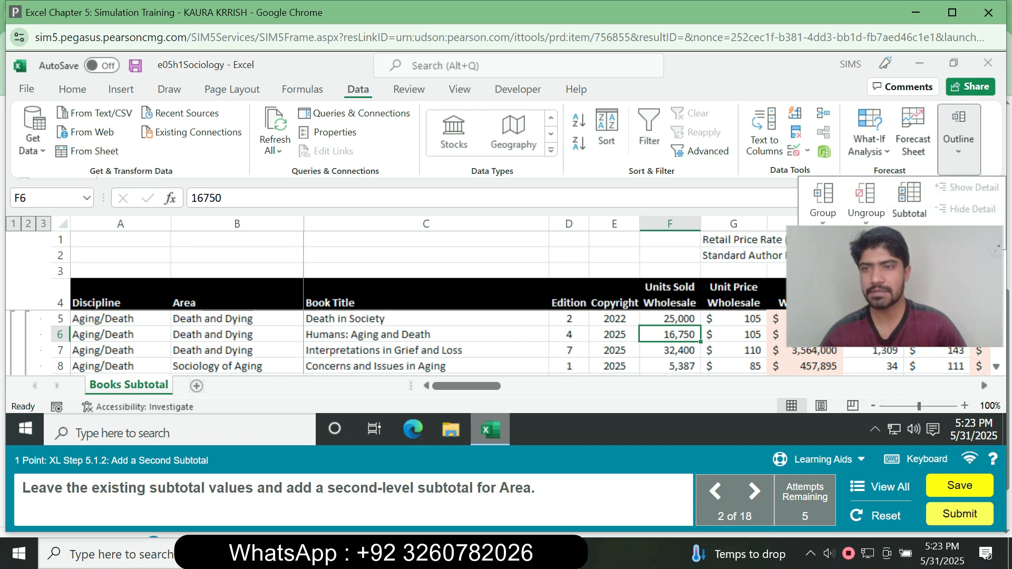
left_click(909, 199)
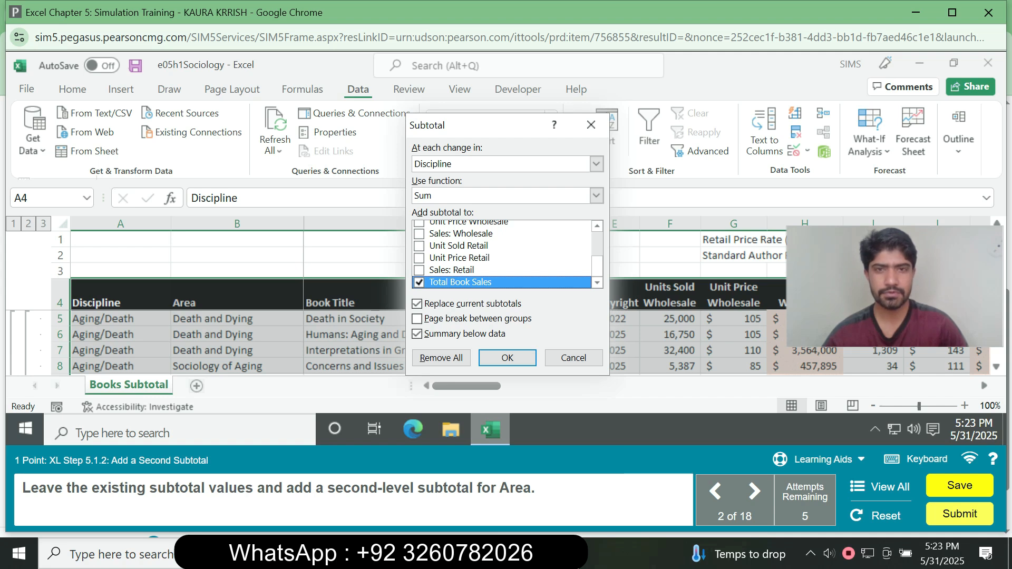
left_click(596, 164)
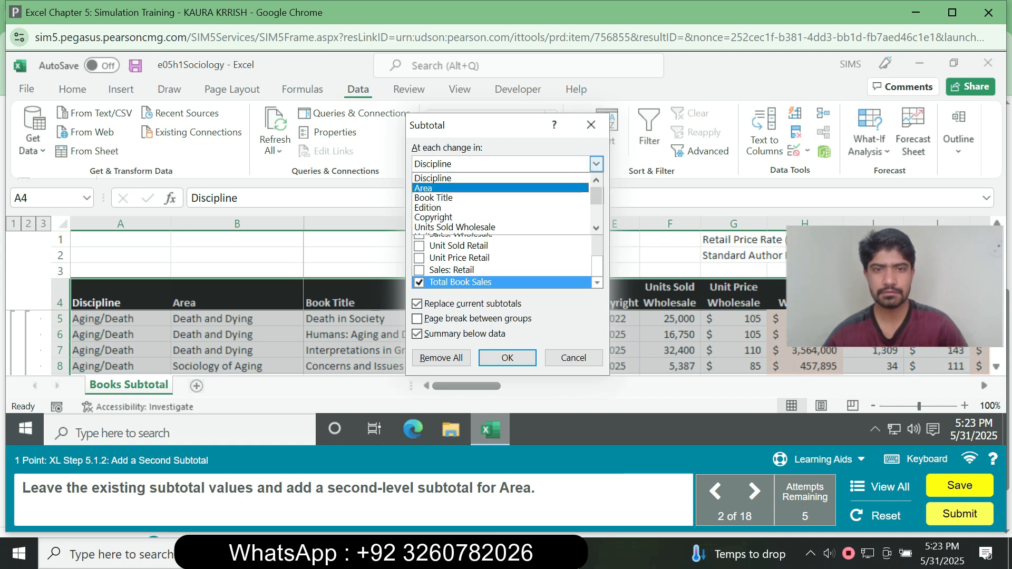
left_click(496, 189)
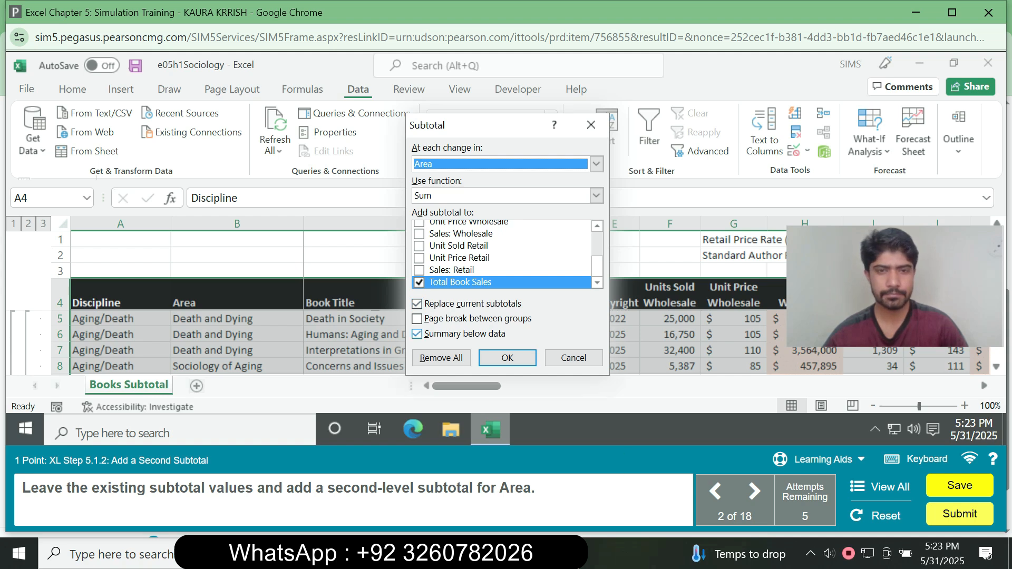
left_click(417, 304)
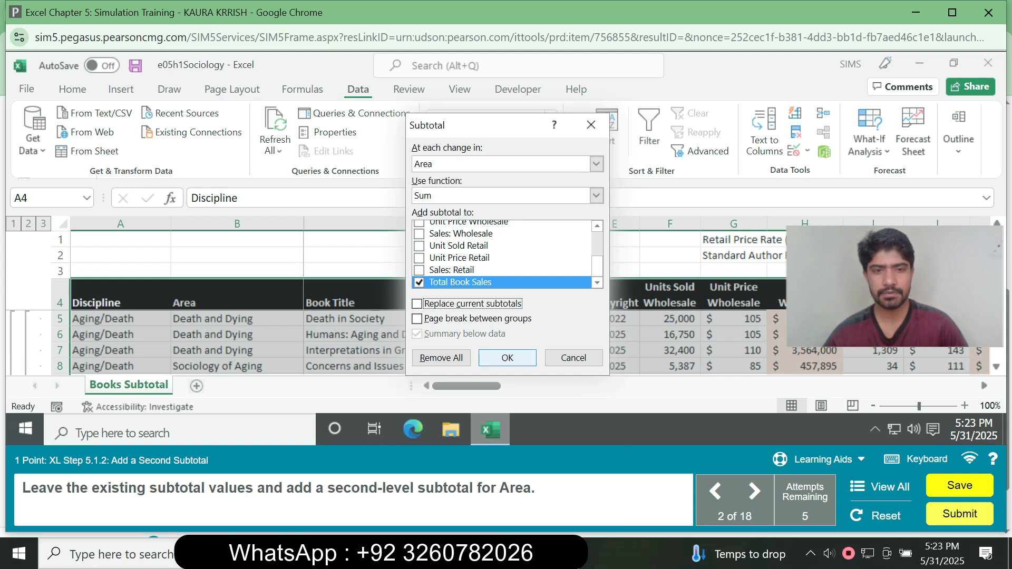
key("Return")
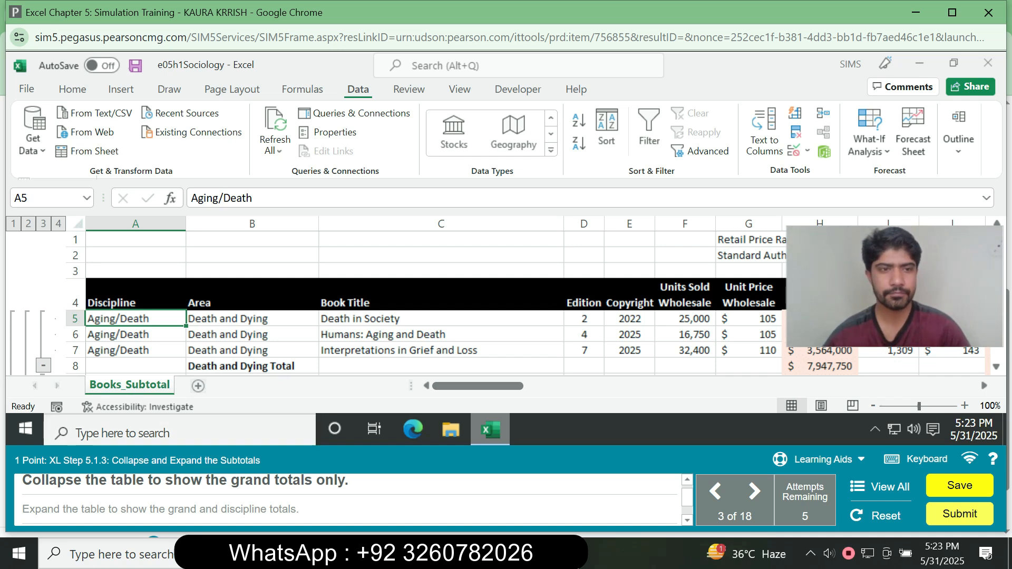
Collapse the subtotal outline to the grand total, and expand it level by level through discipline and area totals to the entire table.
left_click(14, 224)
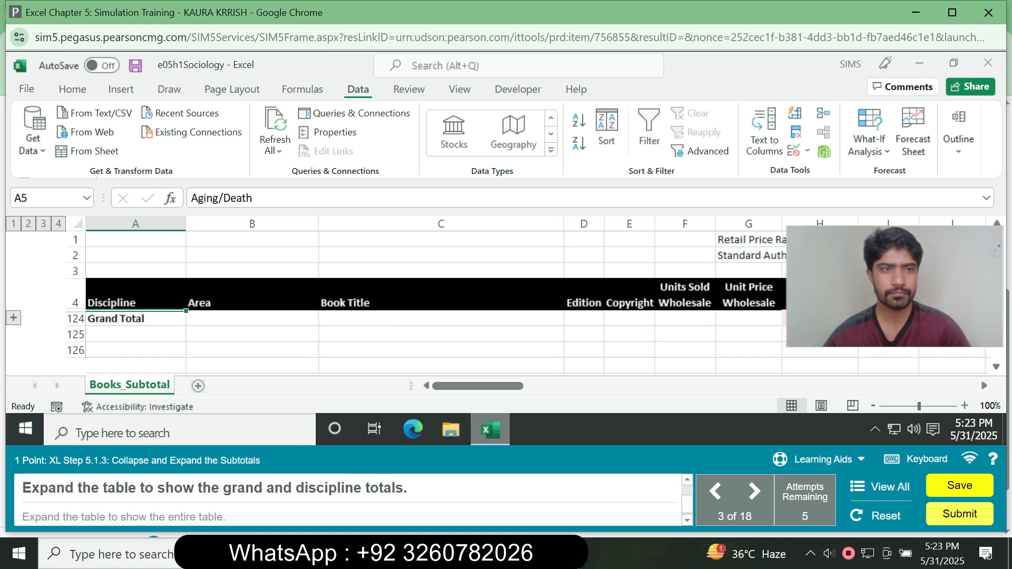
left_click(28, 224)
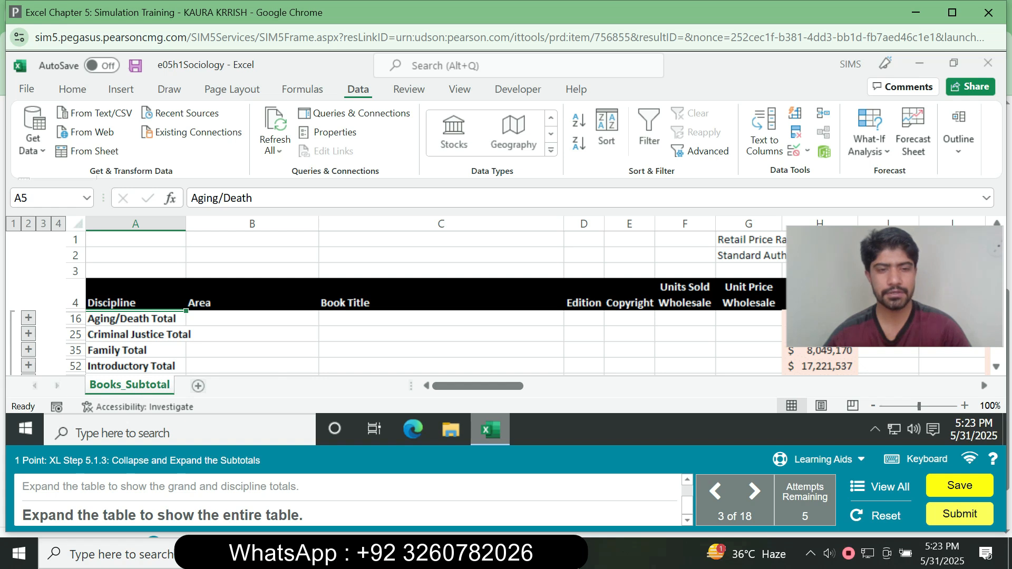
left_click(43, 225)
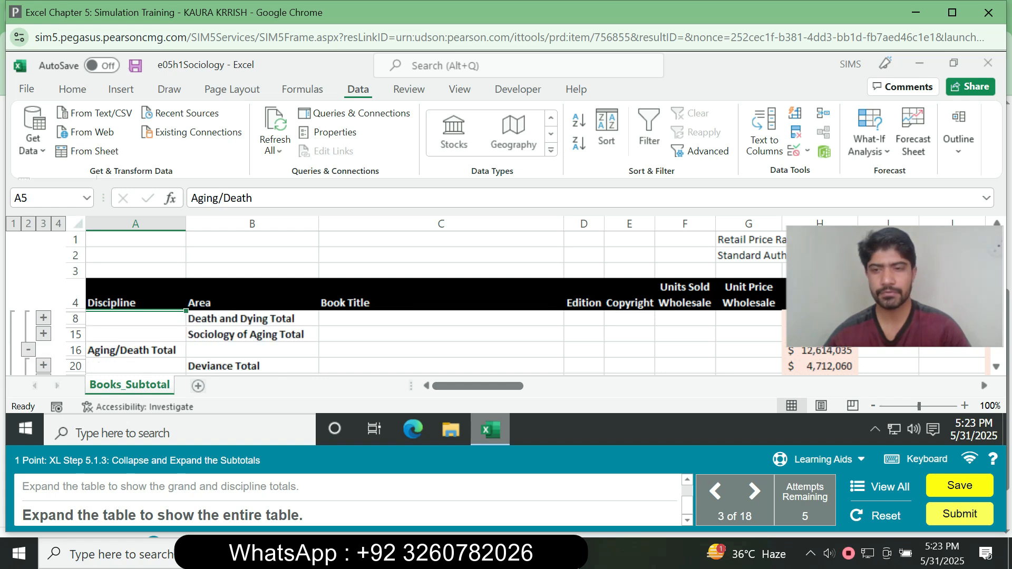
left_click(58, 225)
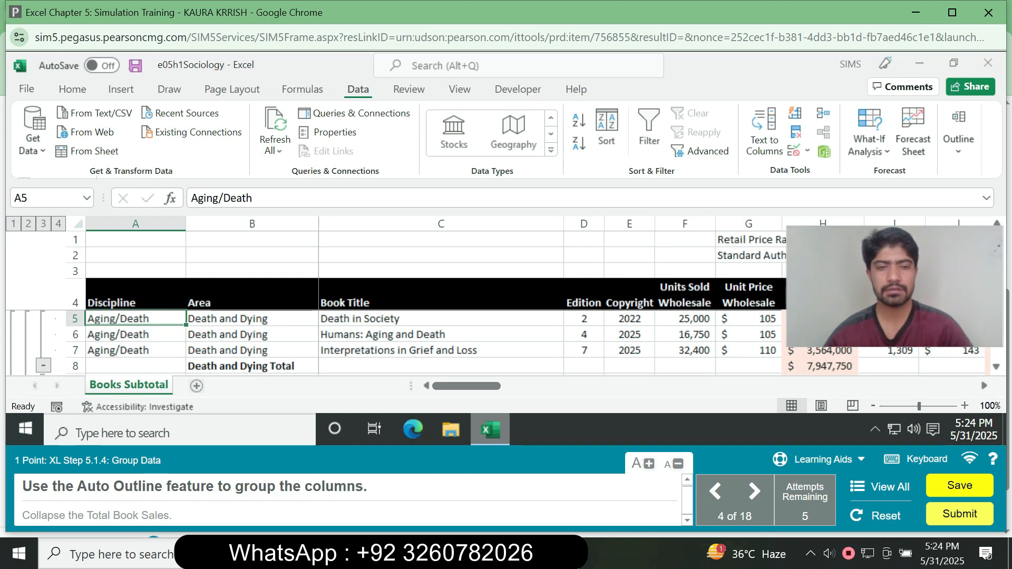
Group the columns with Auto Outline, modifying the existing outline, and collapse the Total Book Sales column group.
left_click(440, 350)
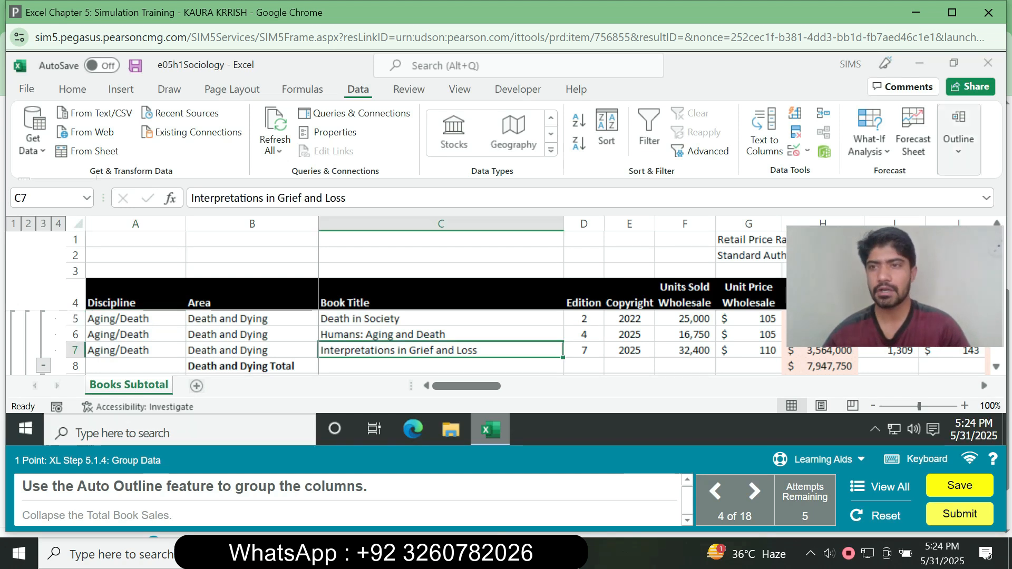
left_click(958, 140)
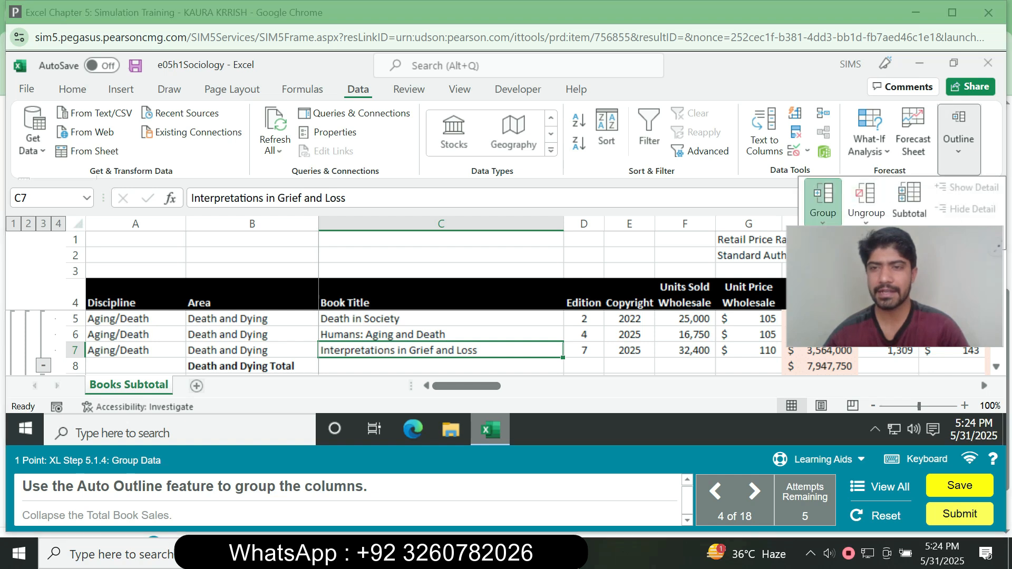
left_click(823, 216)
left_click(854, 257)
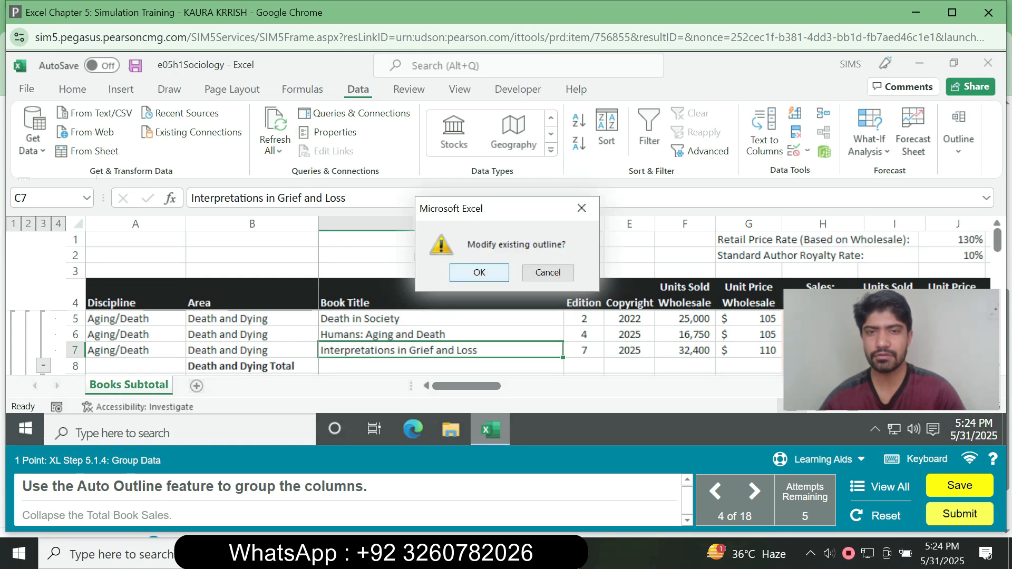
key("Return")
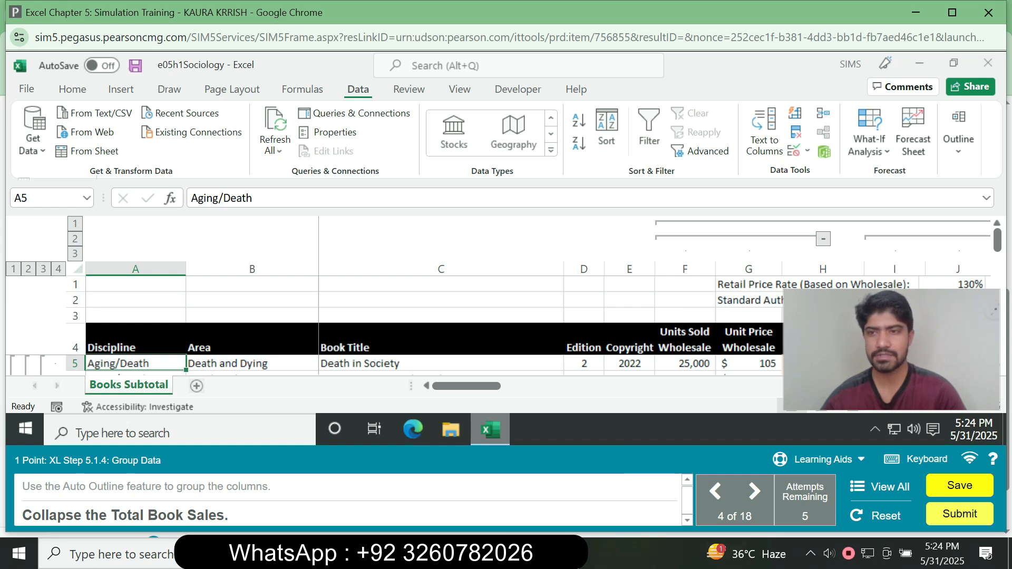
left_click_drag(466, 386, 533, 387)
left_click(862, 224)
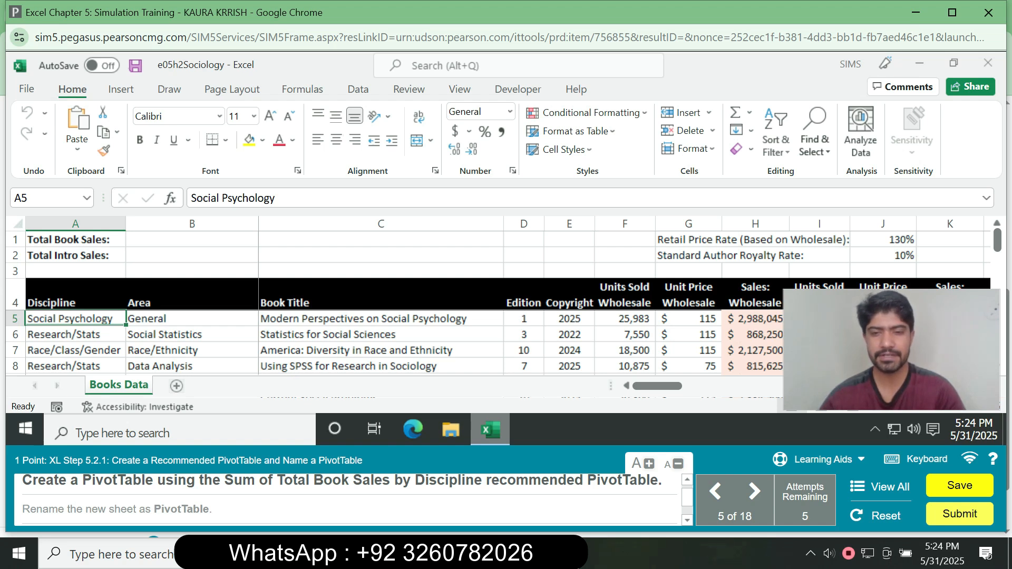
Create a PivotTable from the book data using the Sum of Total Book Sales by Discipline recommended PivotTable.
left_click(381, 351)
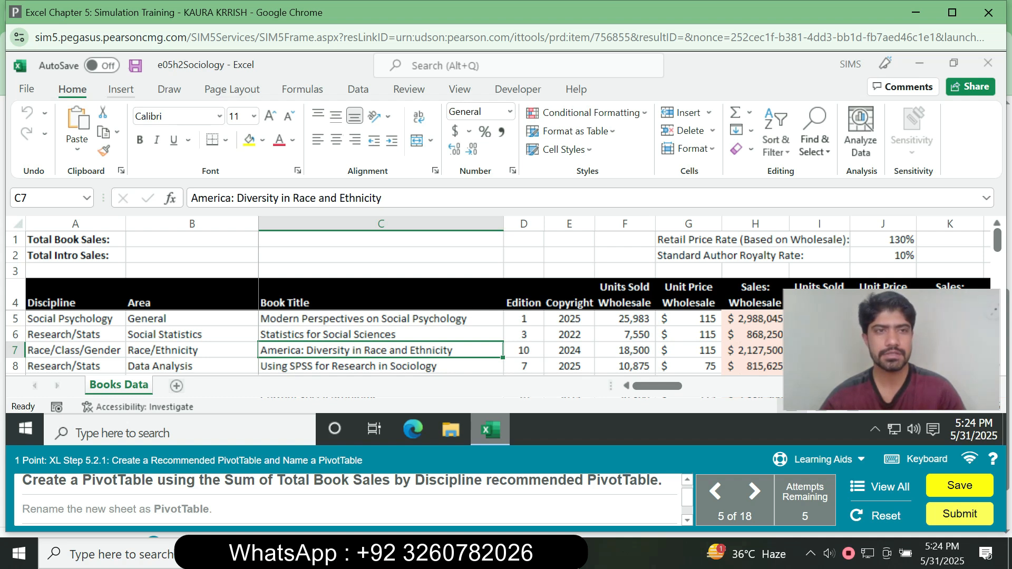
left_click(121, 89)
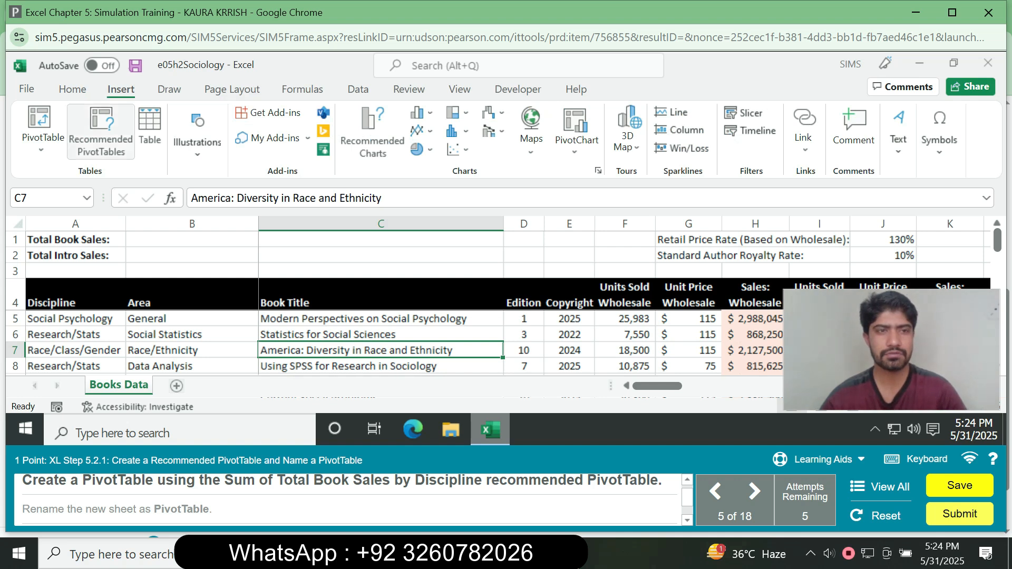
left_click(101, 131)
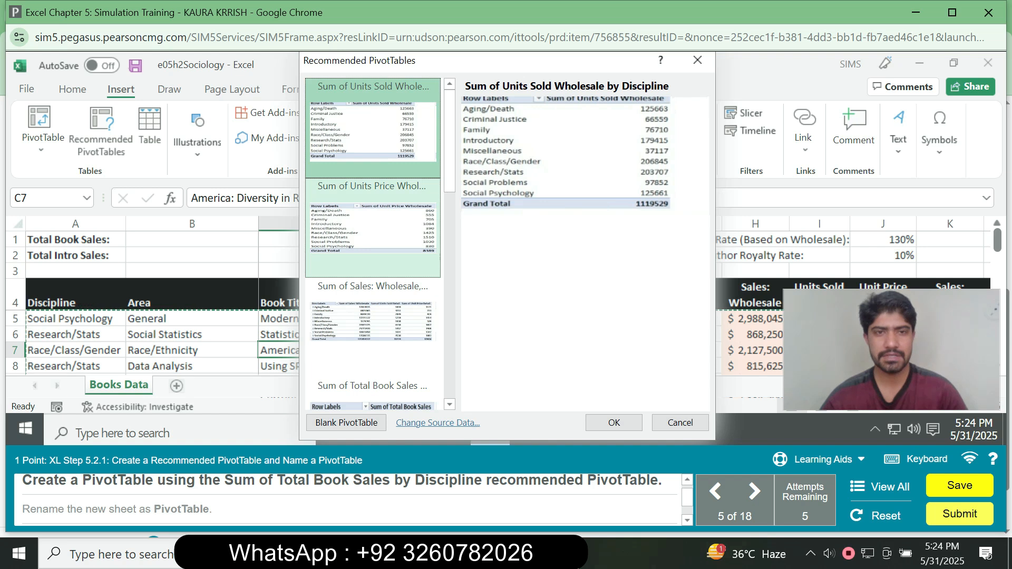
left_click(373, 232)
left_click(373, 327)
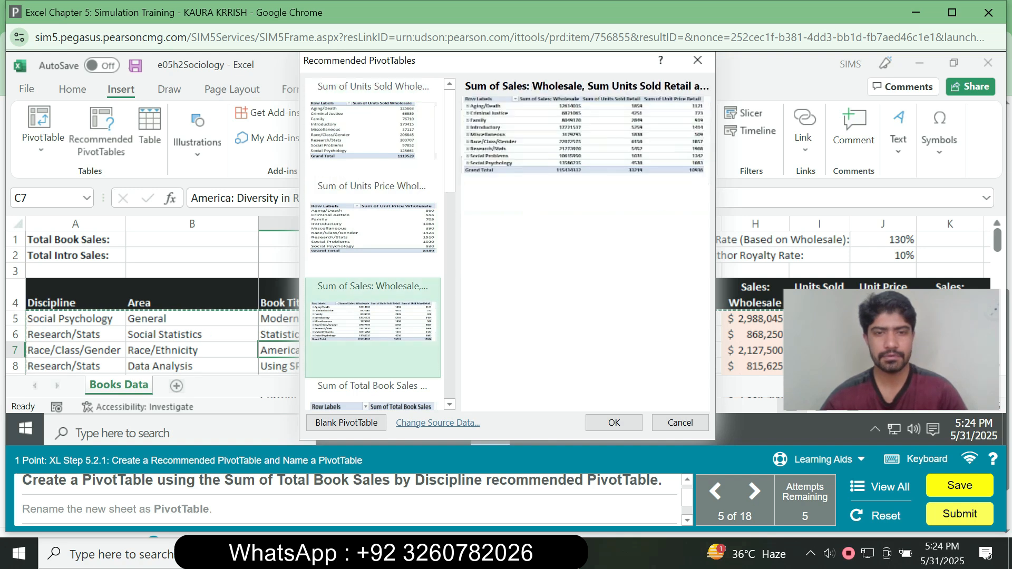
left_click(373, 393)
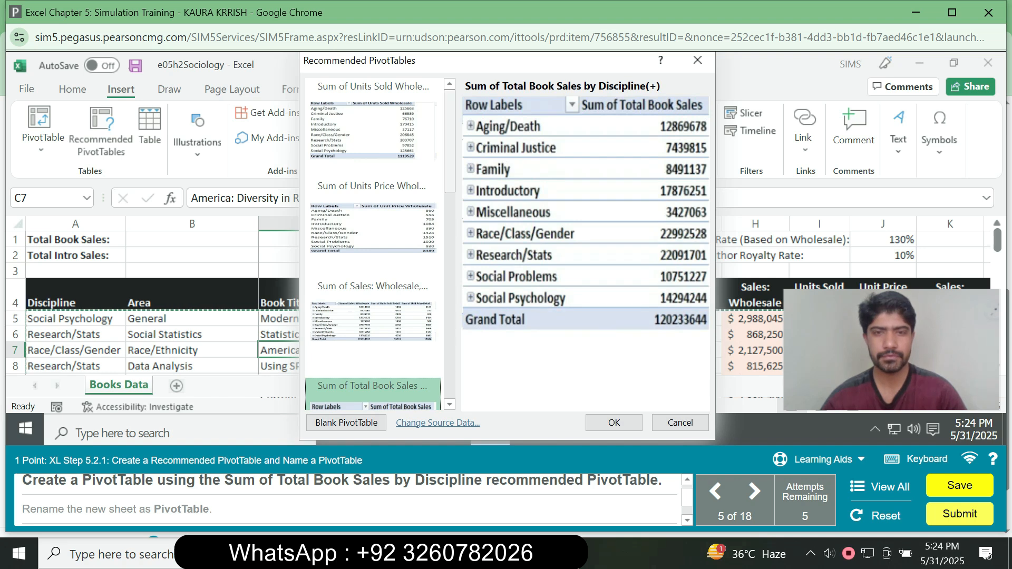
left_click_drag(450, 143, 450, 160)
scroll(373, 359, "down", 1)
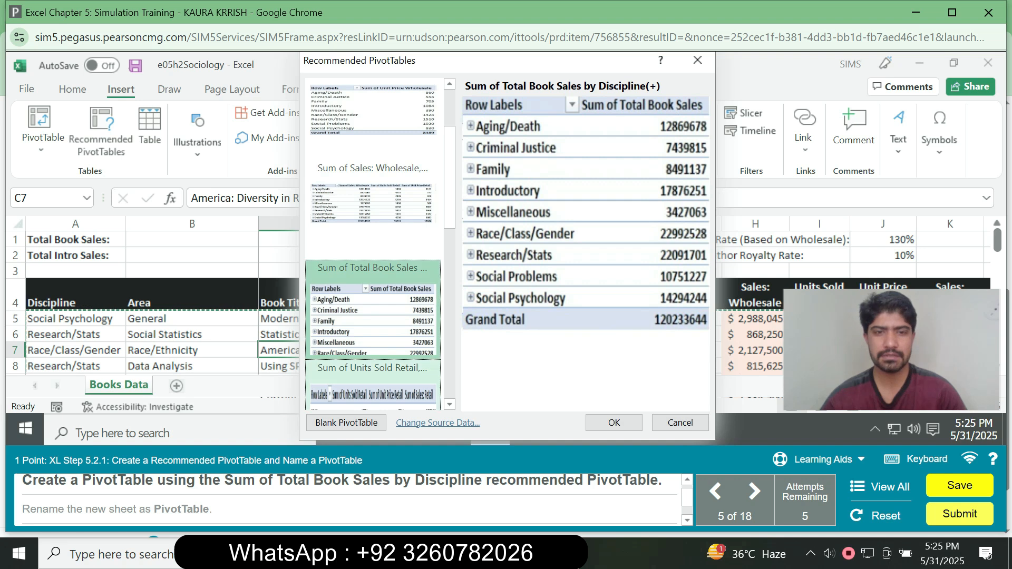
left_click(614, 423)
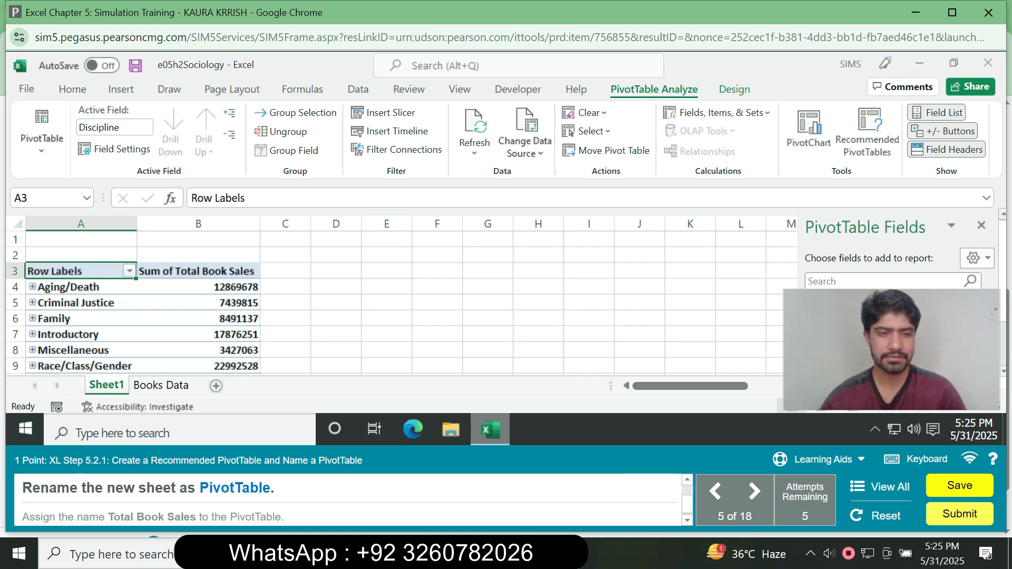
Rename the new PivotTable sheet as PivotTable.
right_click(117, 386)
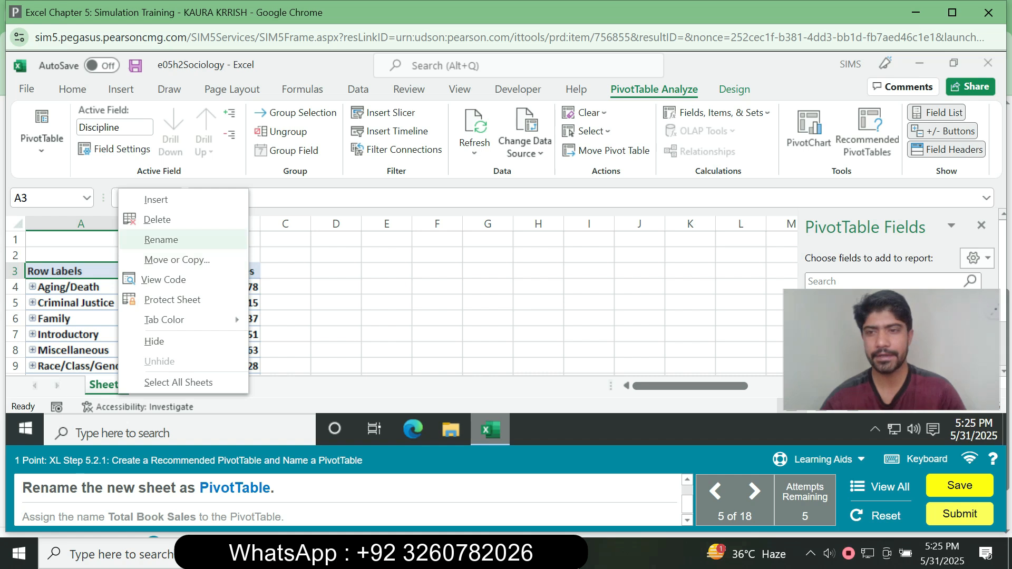
left_click(161, 239)
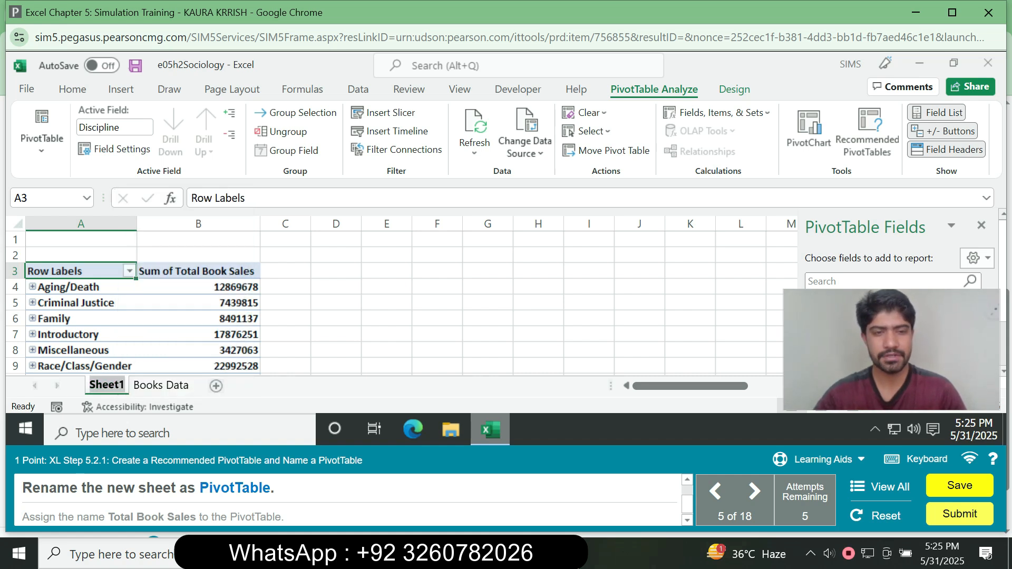
type("Pi")
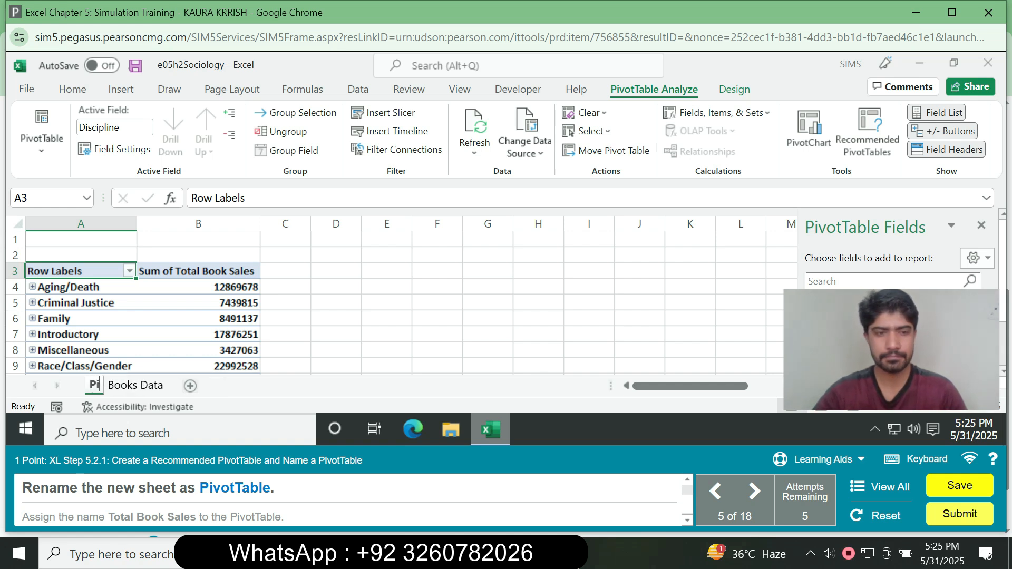
type("votTable")
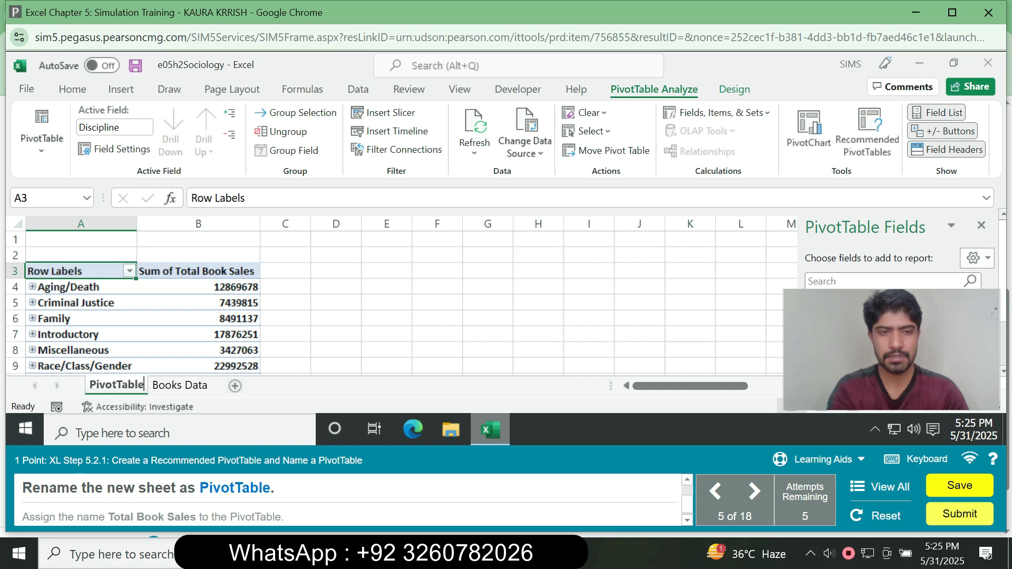
key("Return")
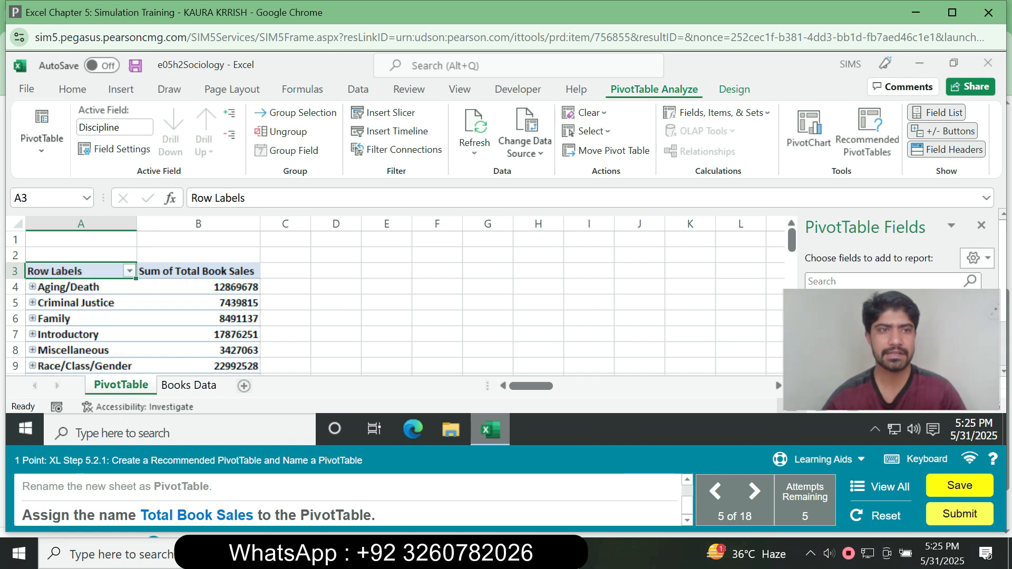
left_click(41, 138)
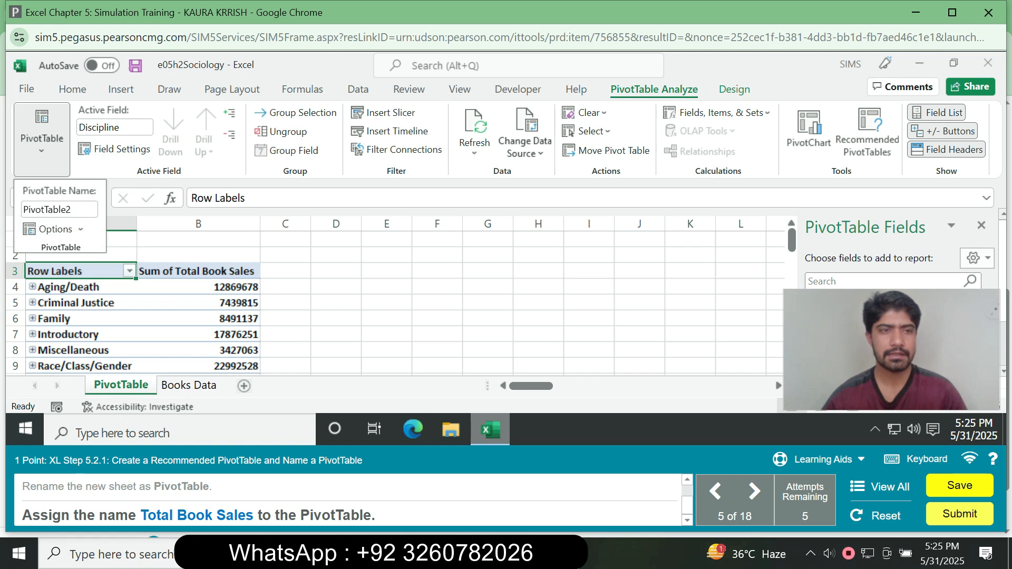
left_click(59, 210)
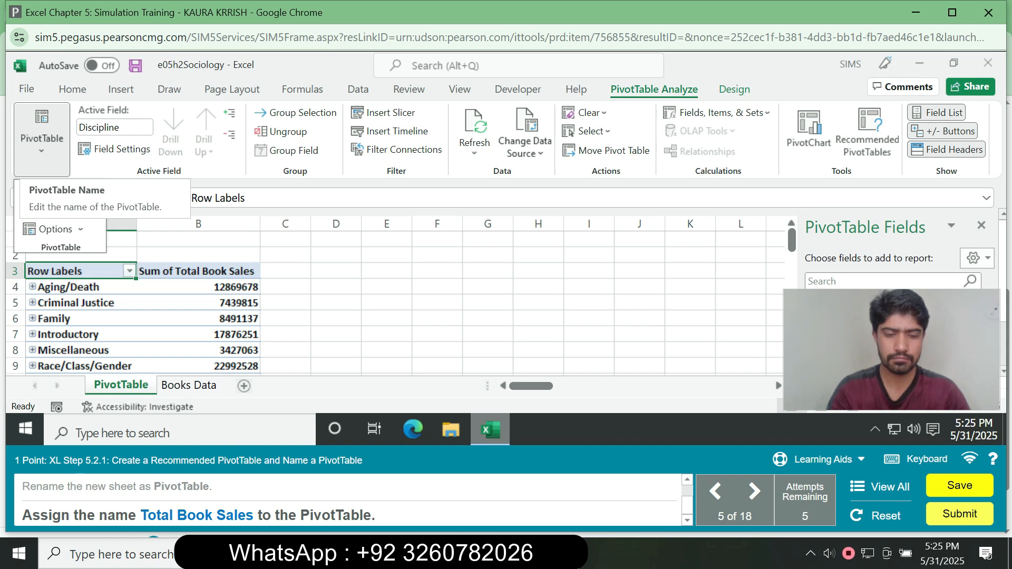
left_click(59, 201)
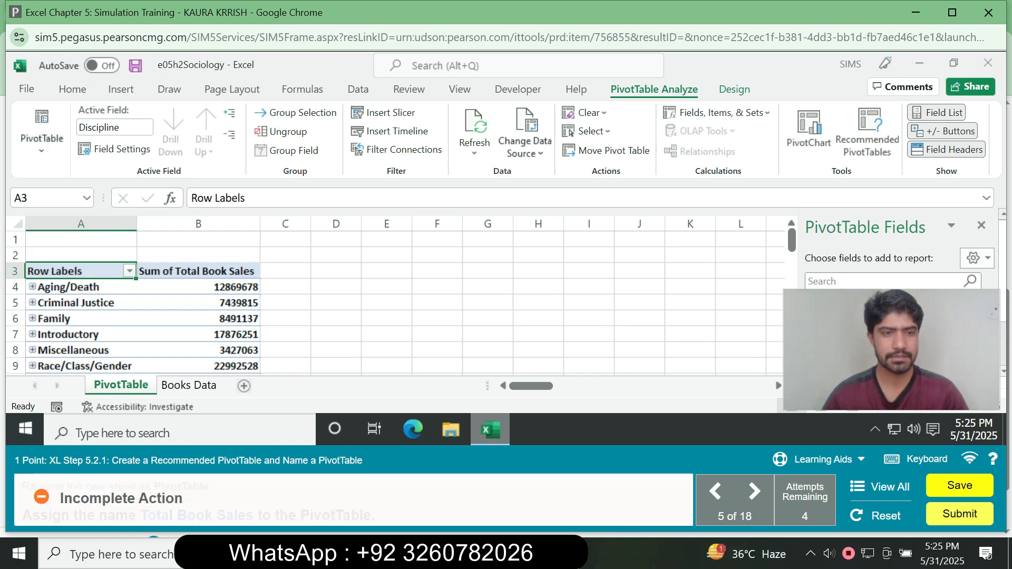
left_click(41, 139)
left_click(60, 212)
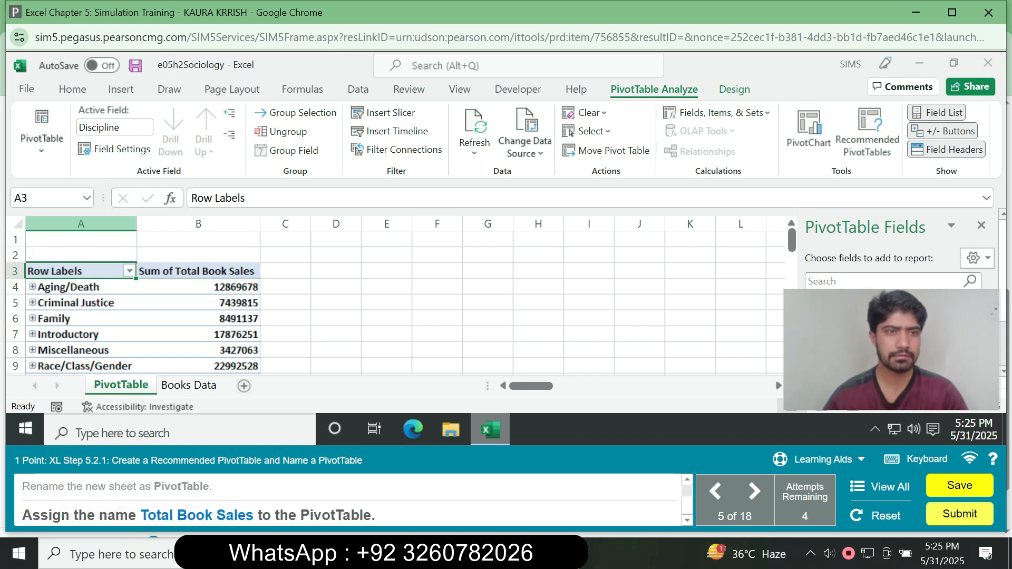
Assign the name Total Book Sales to the PivotTable.
left_click(41, 138)
left_click(59, 210)
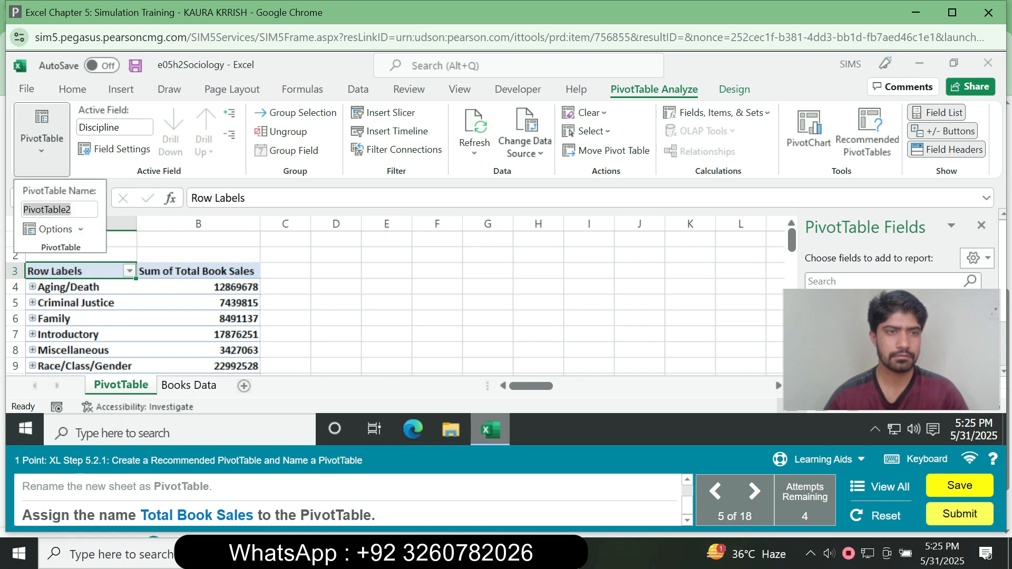
type("Total B")
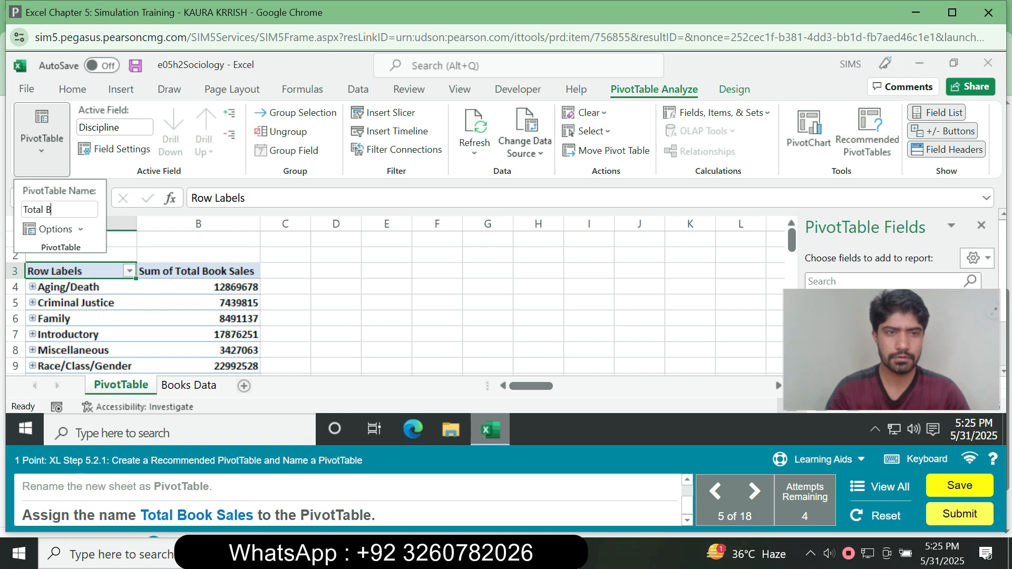
type("ook Sa")
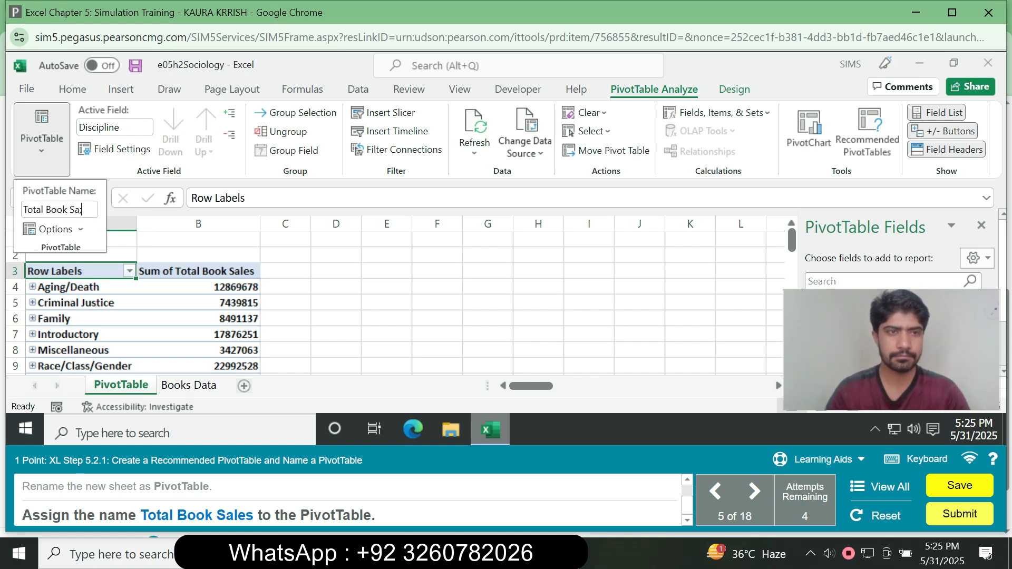
type("les")
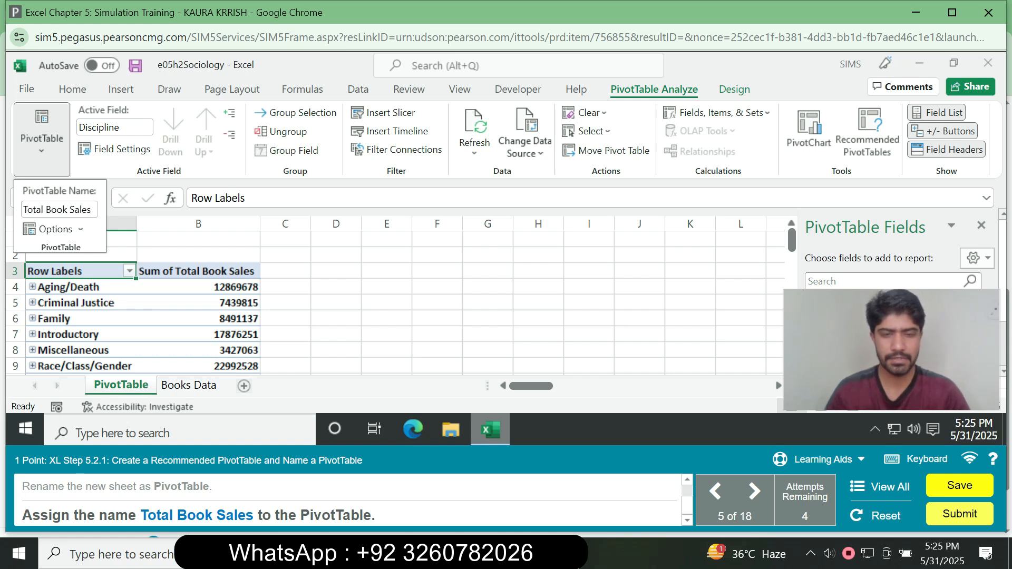
key("Return")
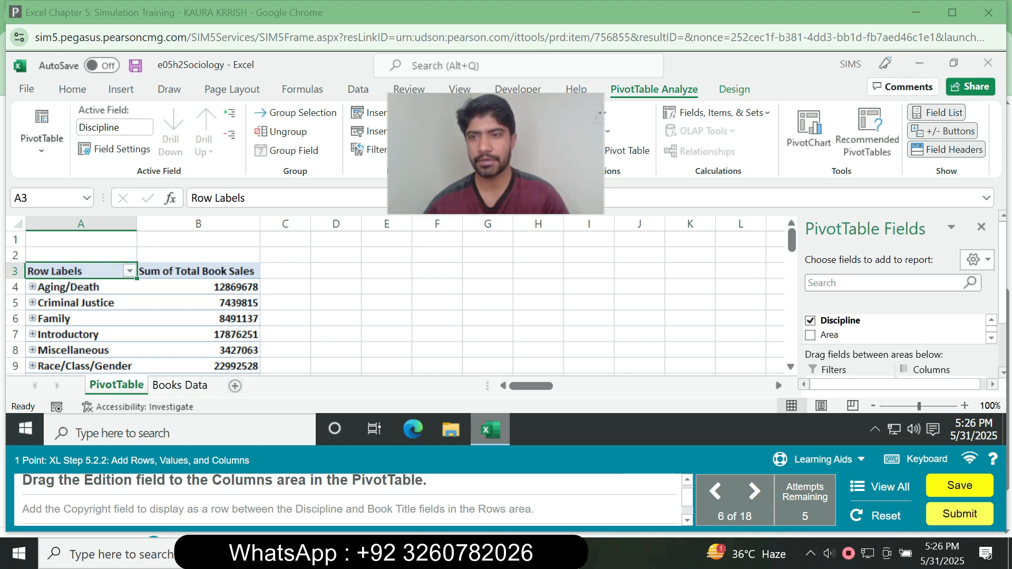
Add the Edition field to the Columns area of the PivotTable.
scroll(902, 295, "down", 2)
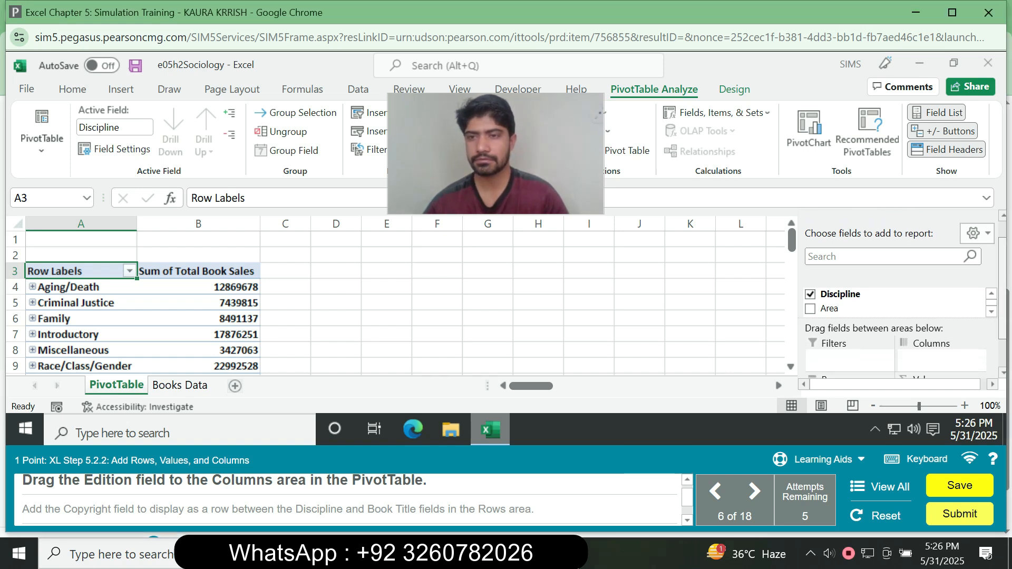
scroll(897, 290, "down", 1)
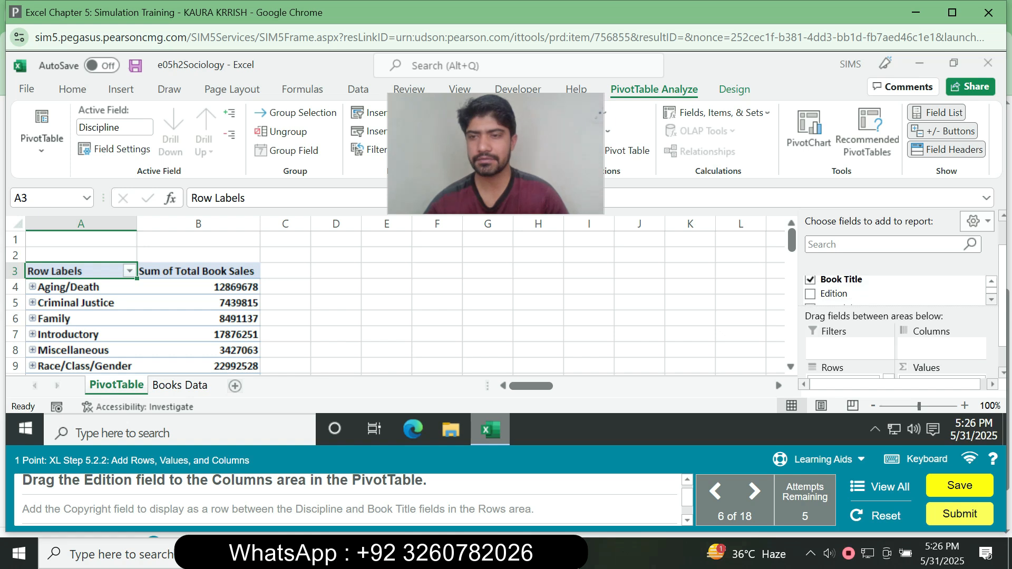
left_click_drag(834, 293, 929, 349)
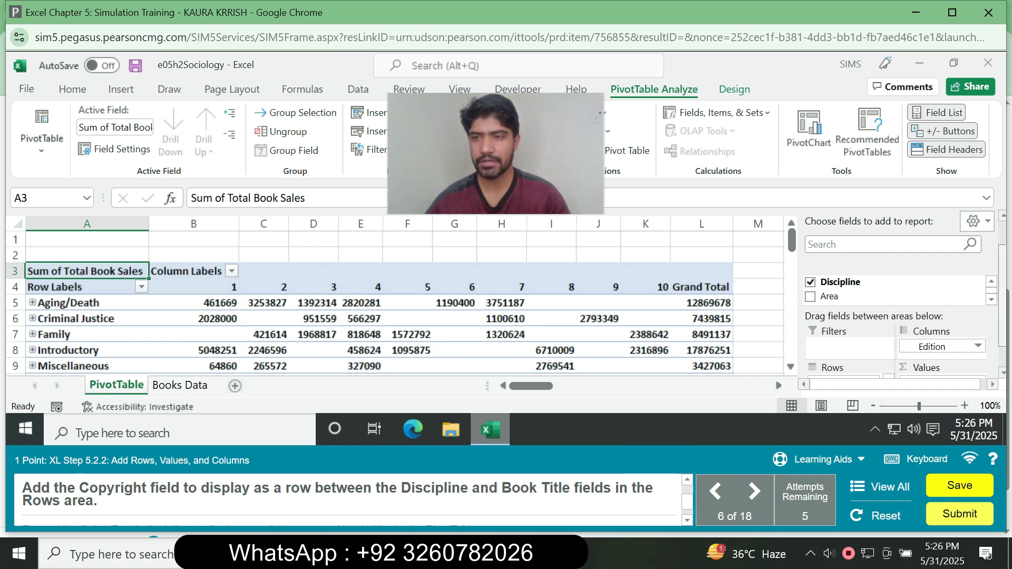
Add the Copyright field between Discipline and Book Title in the Rows area, and expand the Aging/Death discipline.
scroll(897, 296, "down", 1)
scroll(844, 350, "down", 1)
scroll(844, 349, "up", 1)
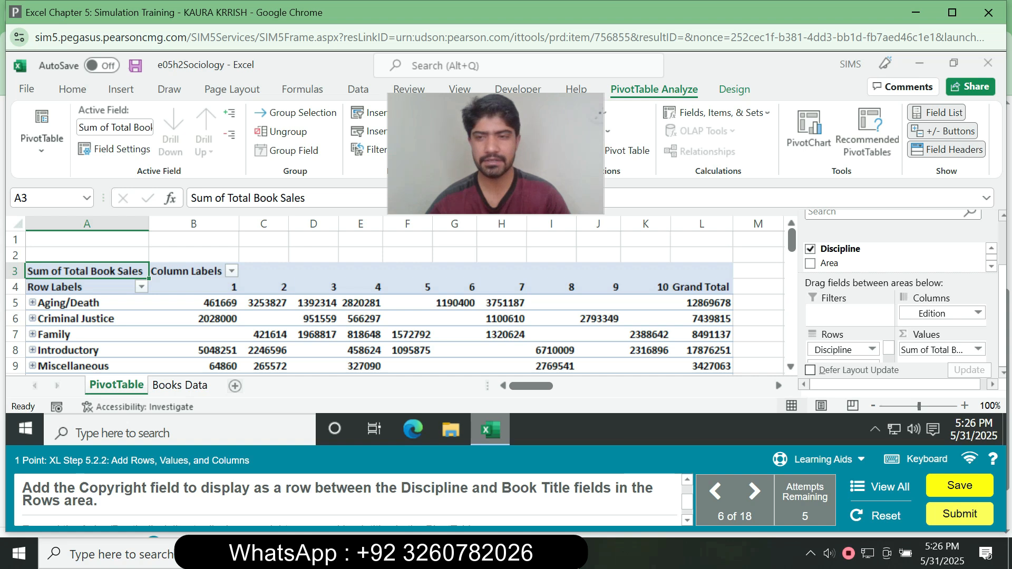
scroll(896, 258, "down", 2)
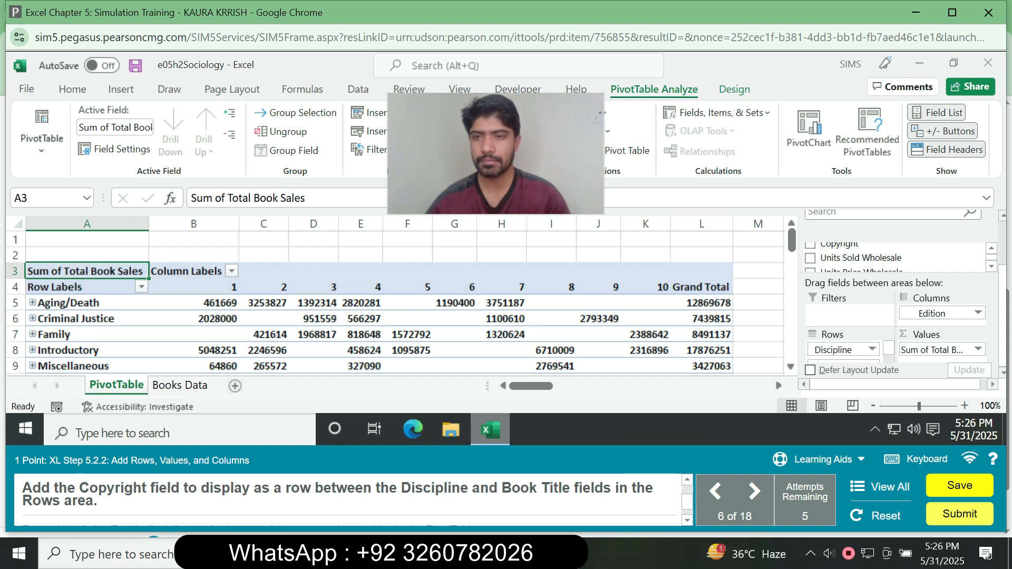
left_click_drag(840, 244, 834, 355)
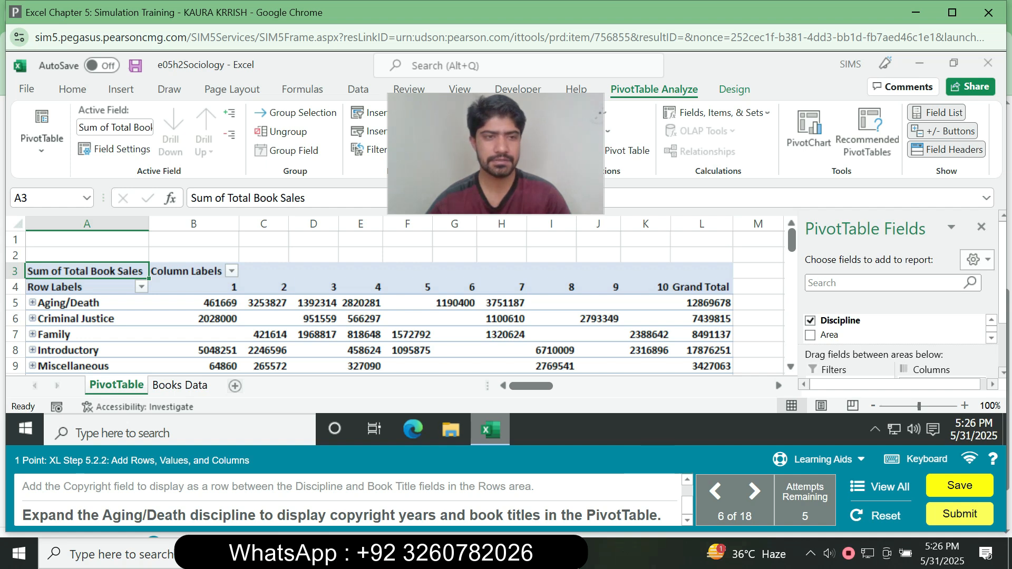
left_click(32, 303)
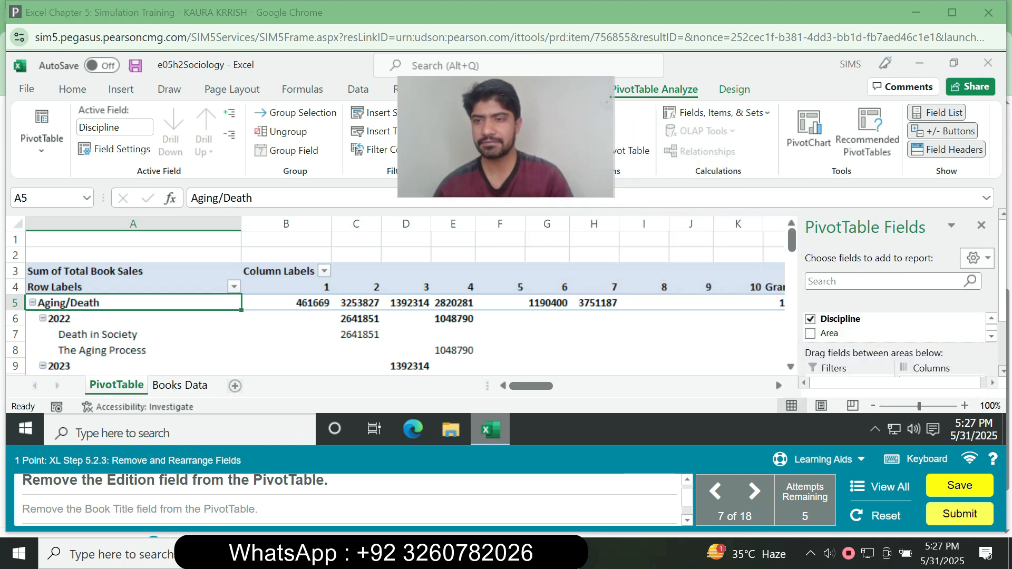
Remove the Edition field from the Columns area of the PivotTable.
scroll(897, 295, "down", 2)
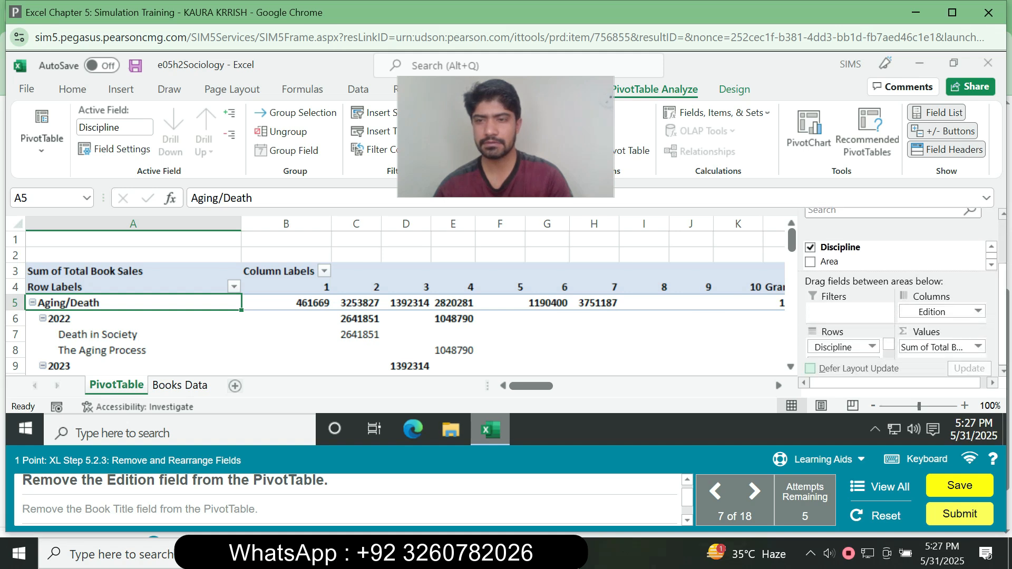
left_click_drag(889, 344, 889, 352)
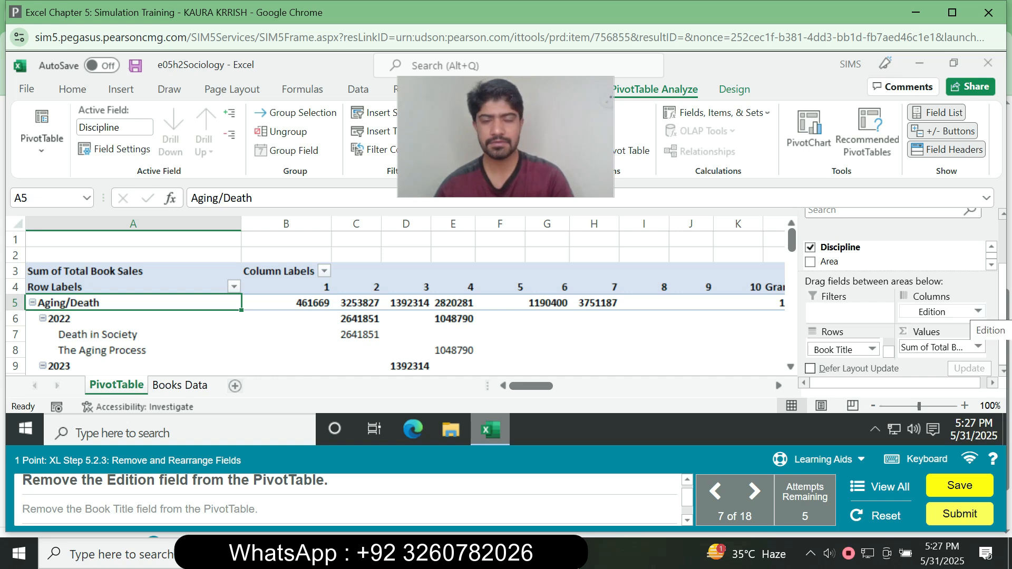
left_click(978, 311)
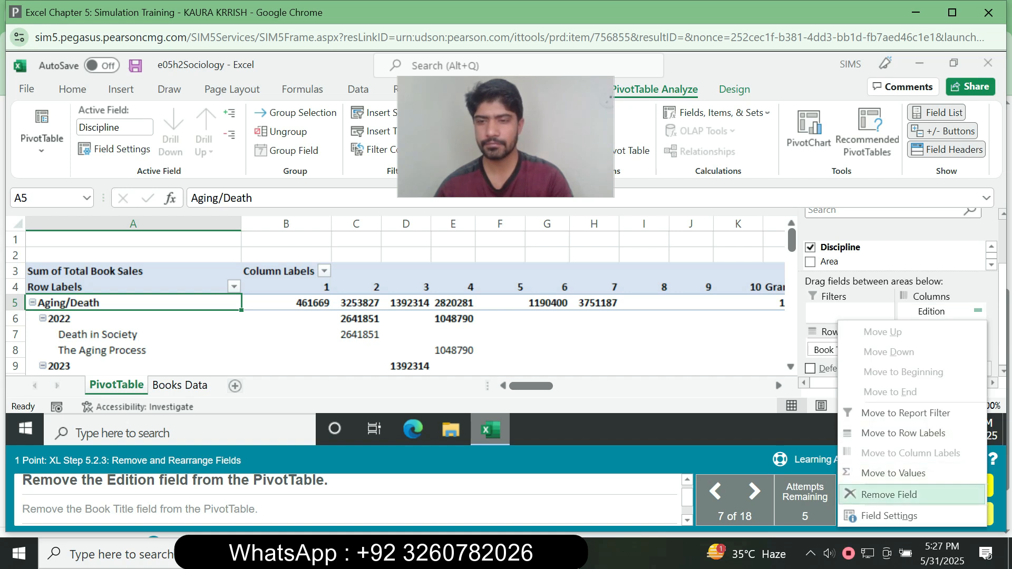
left_click(889, 495)
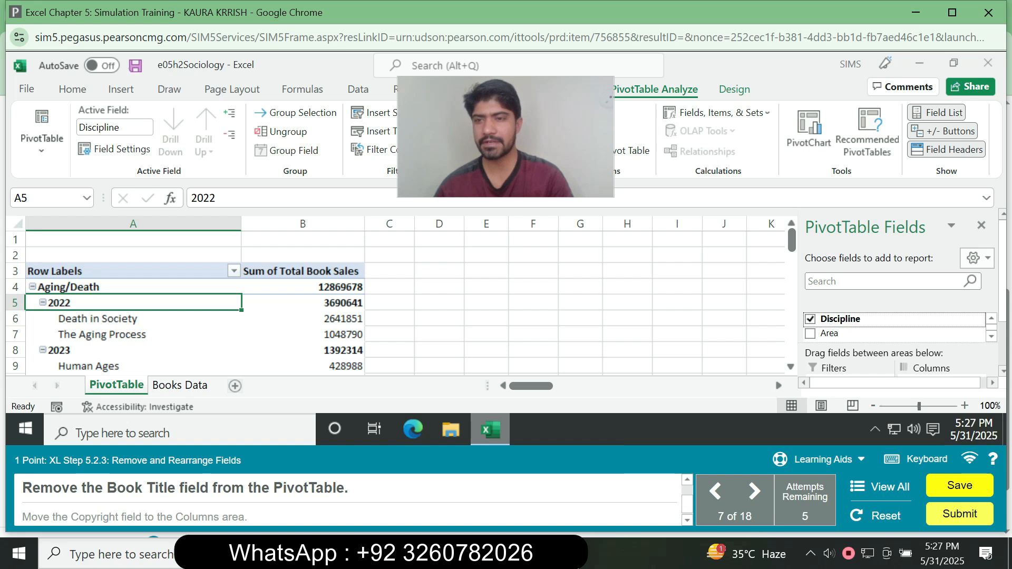
Remove the Book Title field from the Rows area of the PivotTable.
scroll(902, 295, "down", 3)
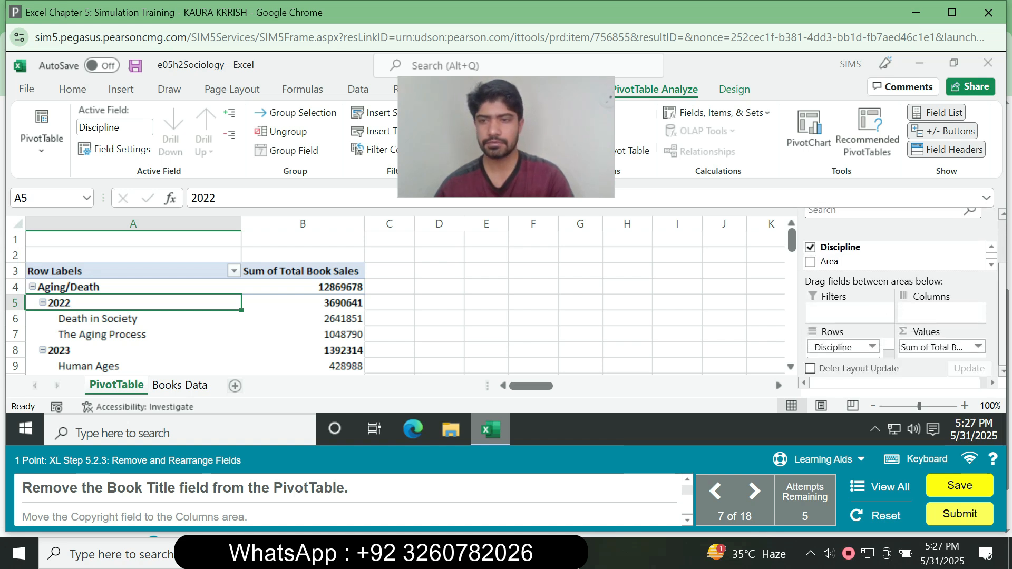
left_click_drag(889, 344, 889, 353)
left_click(873, 349)
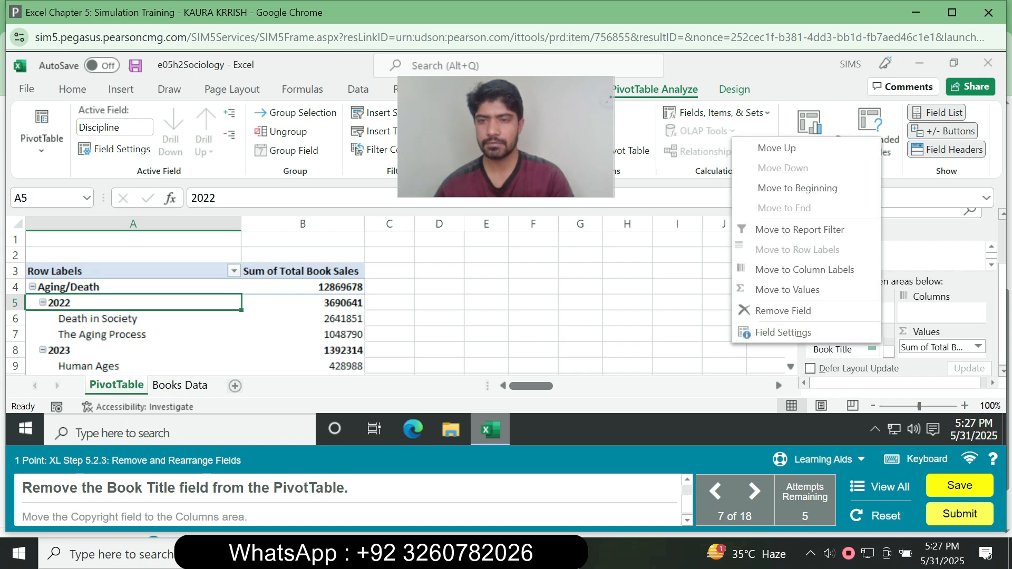
left_click(783, 311)
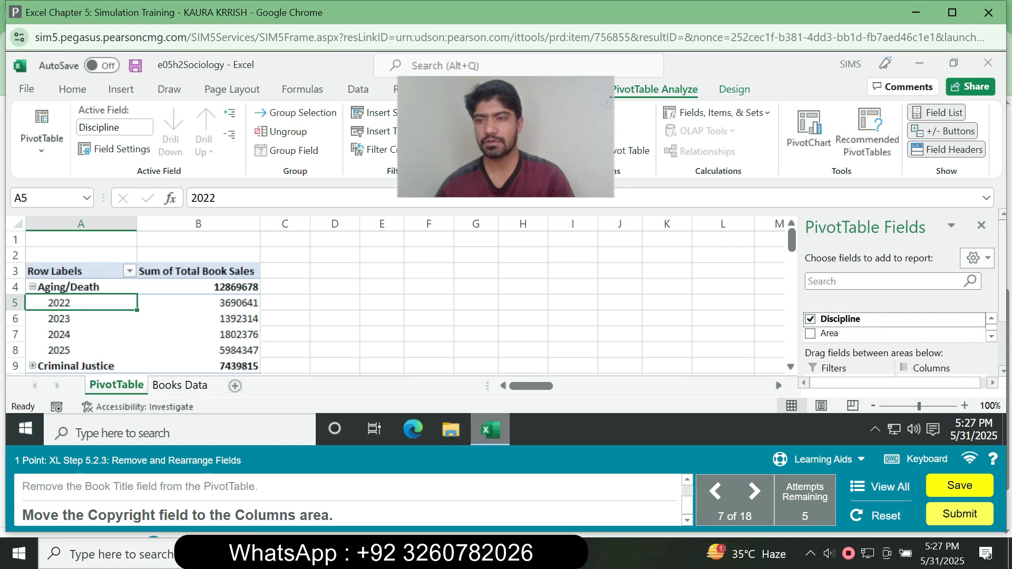
Move the Copyright field from the Rows area to the Columns area of the PivotTable.
scroll(896, 290, "down", 3)
left_click_drag(889, 345, 931, 311)
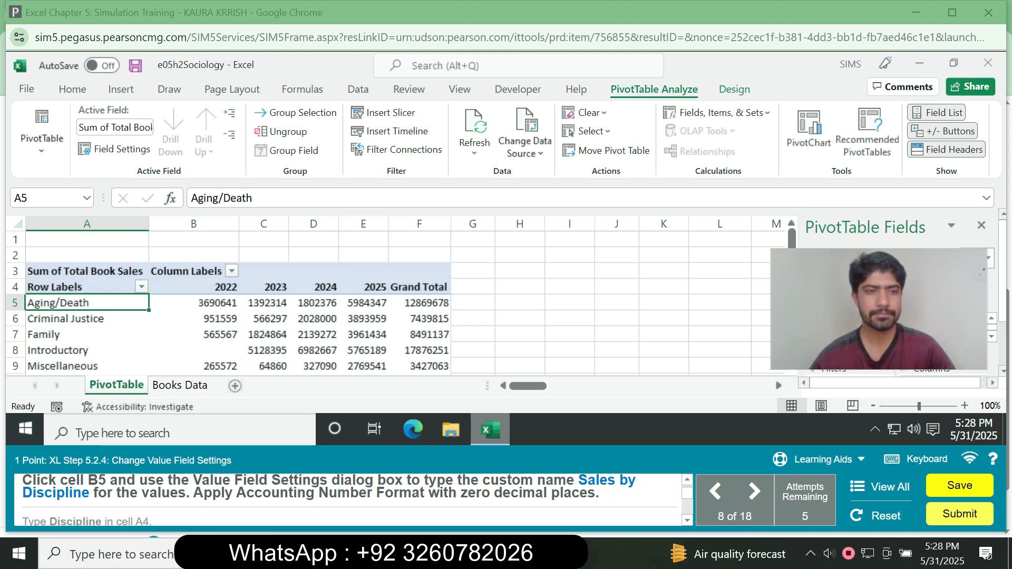
Open the value field settings for cell B5 and enter the custom name Sales by Discipline.
left_click(180, 305)
right_click(180, 305)
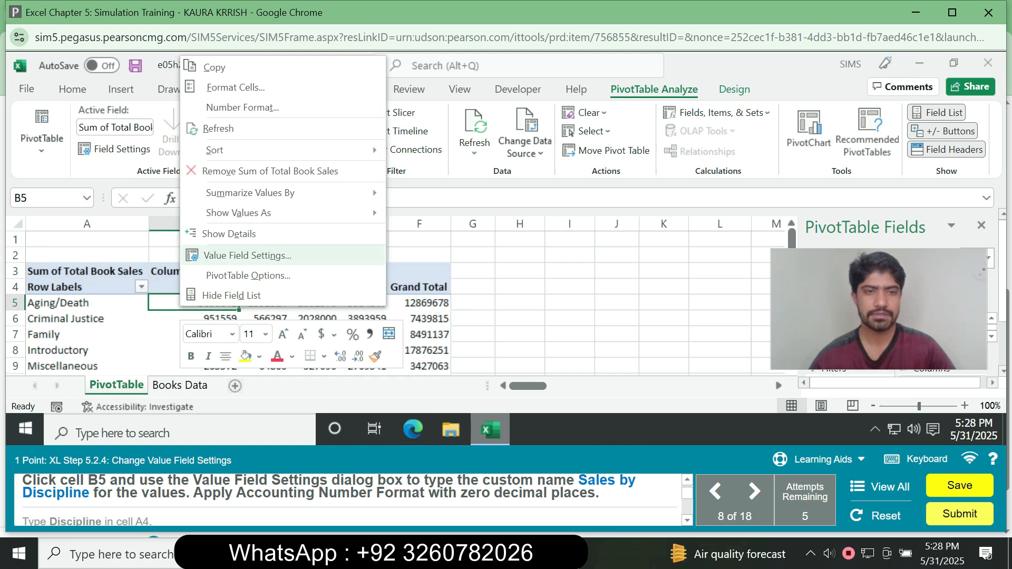
left_click(248, 255)
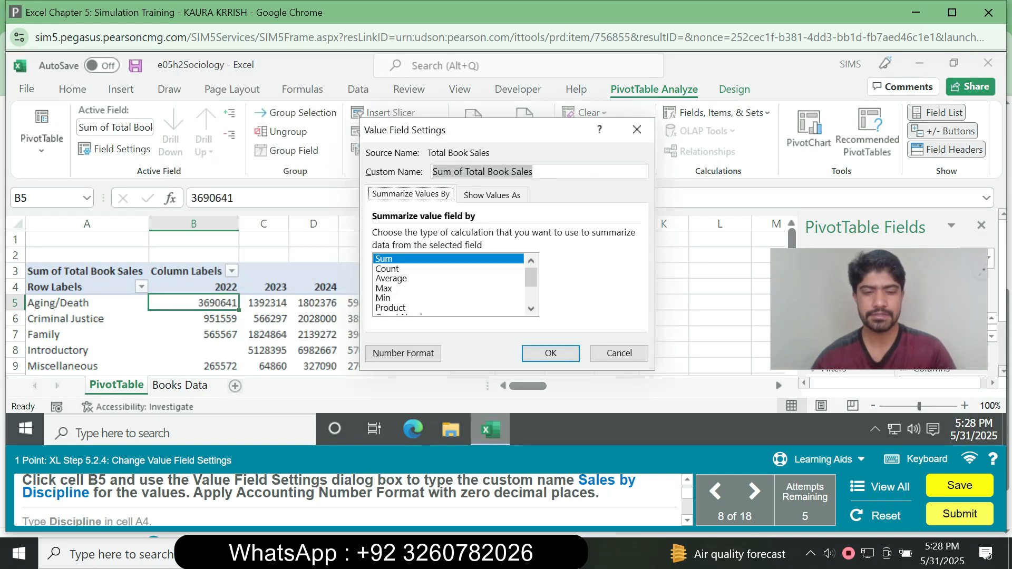
type("Sale")
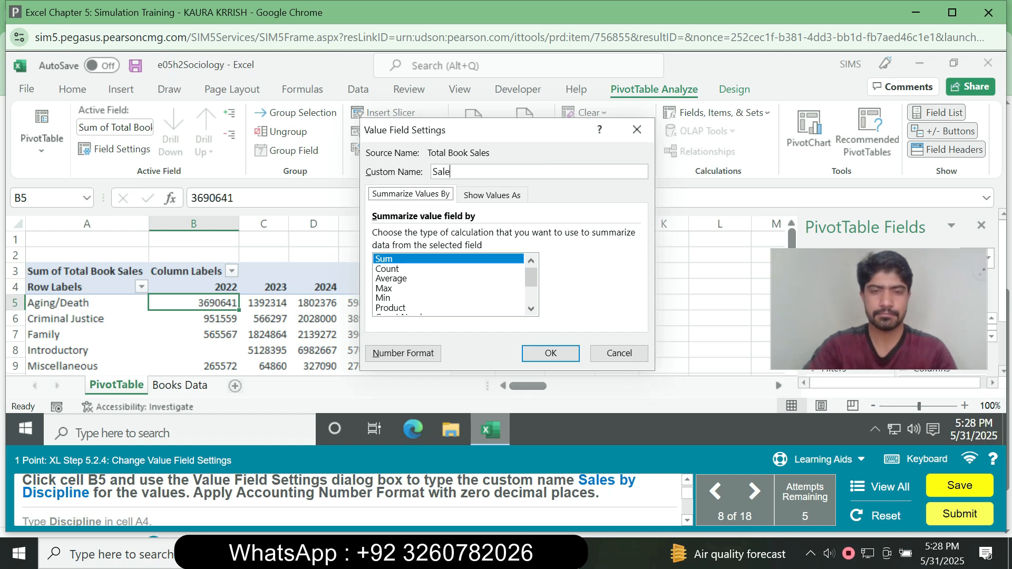
type("s by")
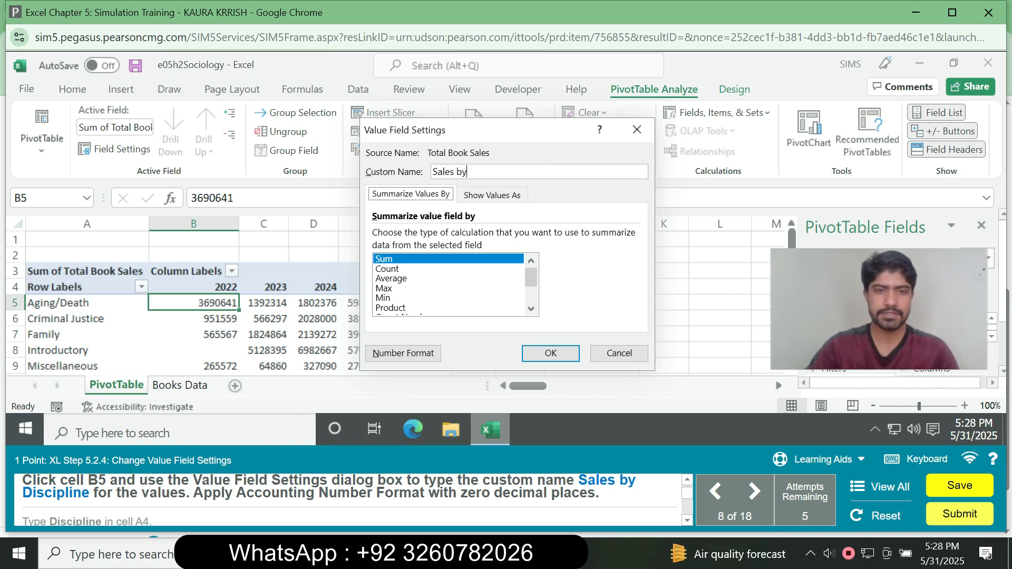
type(" Di")
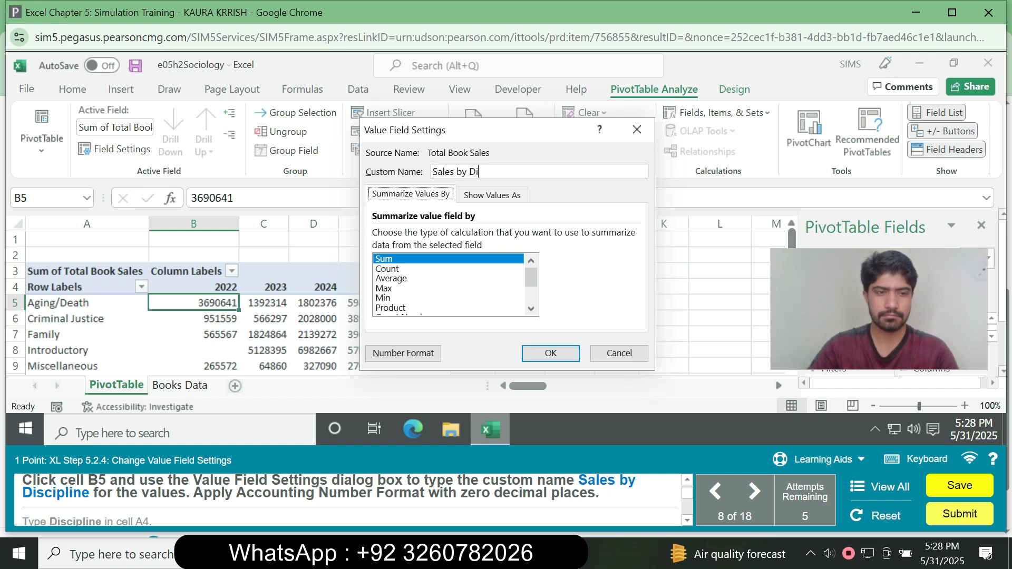
type("scipline")
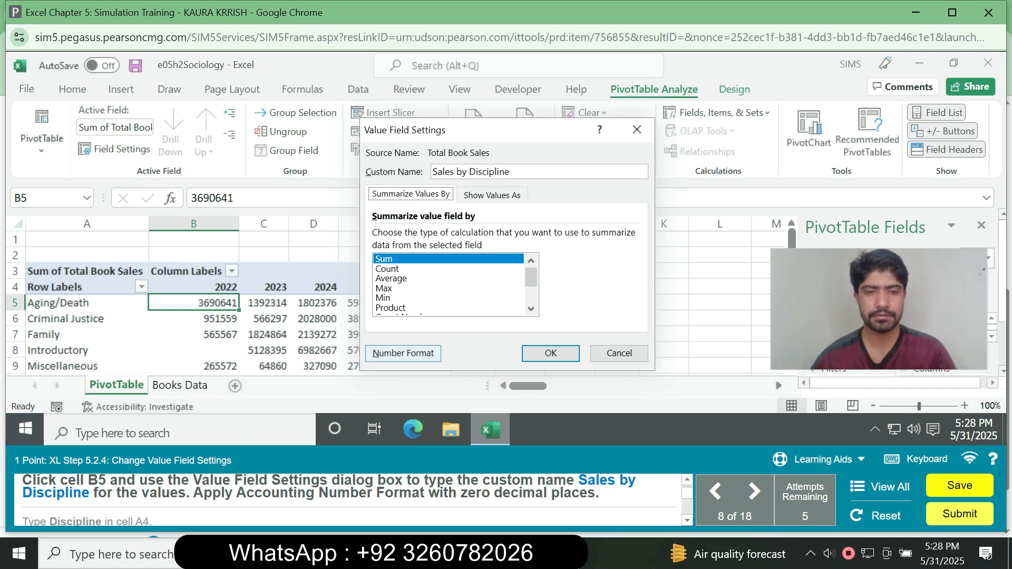
Apply the Accounting number format with 0 decimal places to the value field and confirm its settings.
left_click(404, 354)
left_click(338, 167)
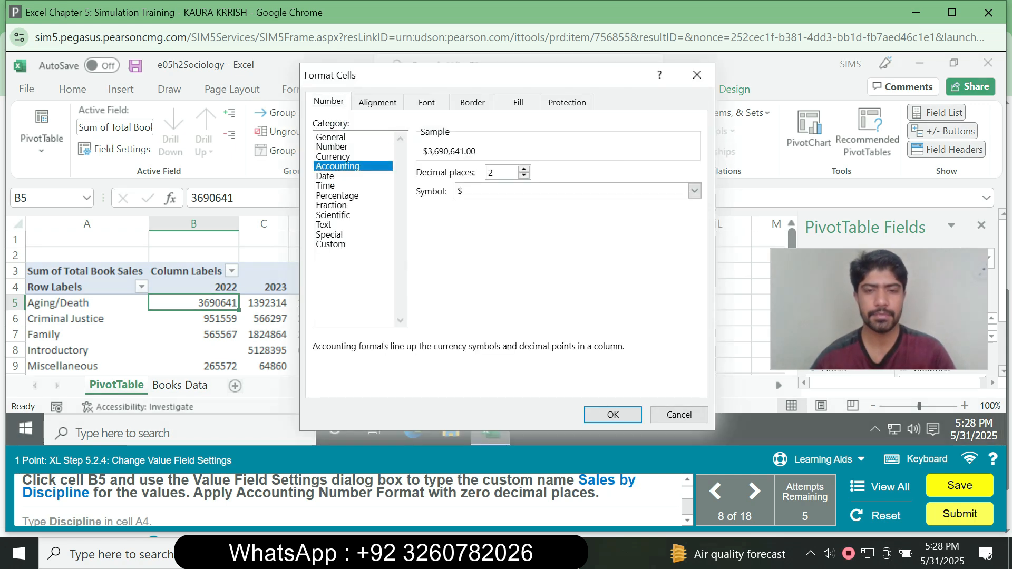
key("BackSpace")
type("0")
left_click(612, 415)
left_click(551, 353)
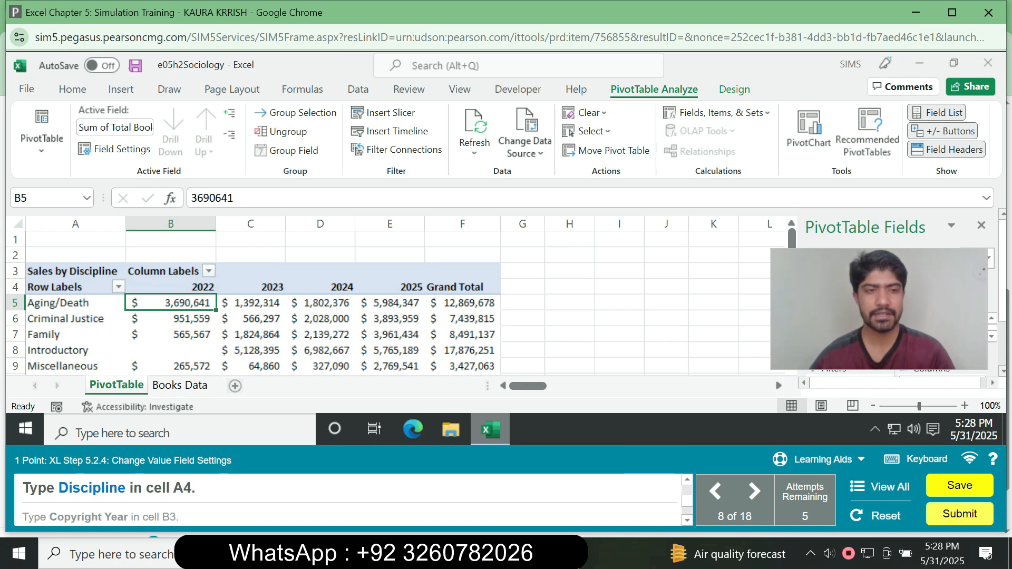
Replace the row labels heading in cell A4 with Discipline.
left_click(68, 288)
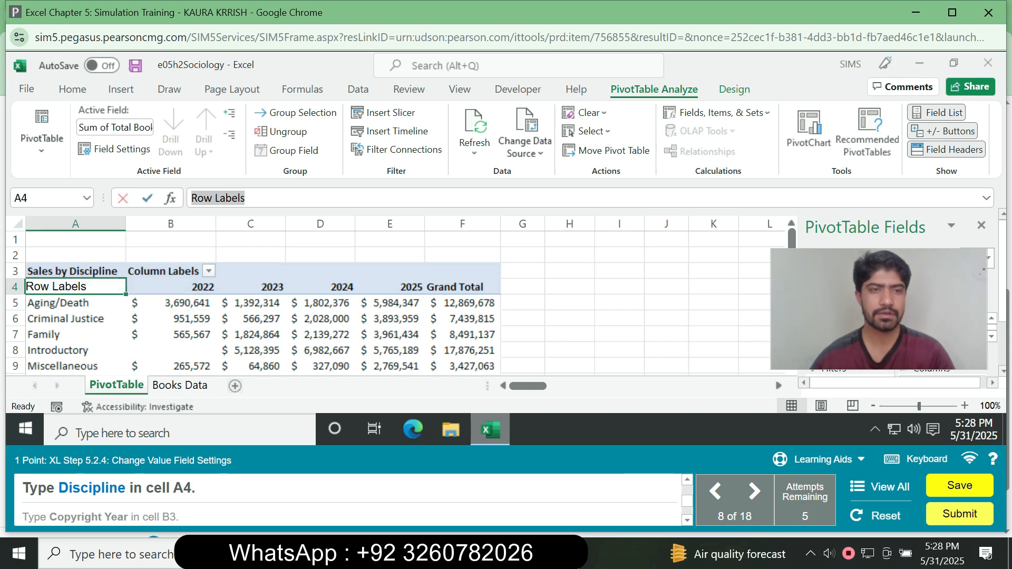
type("Dis")
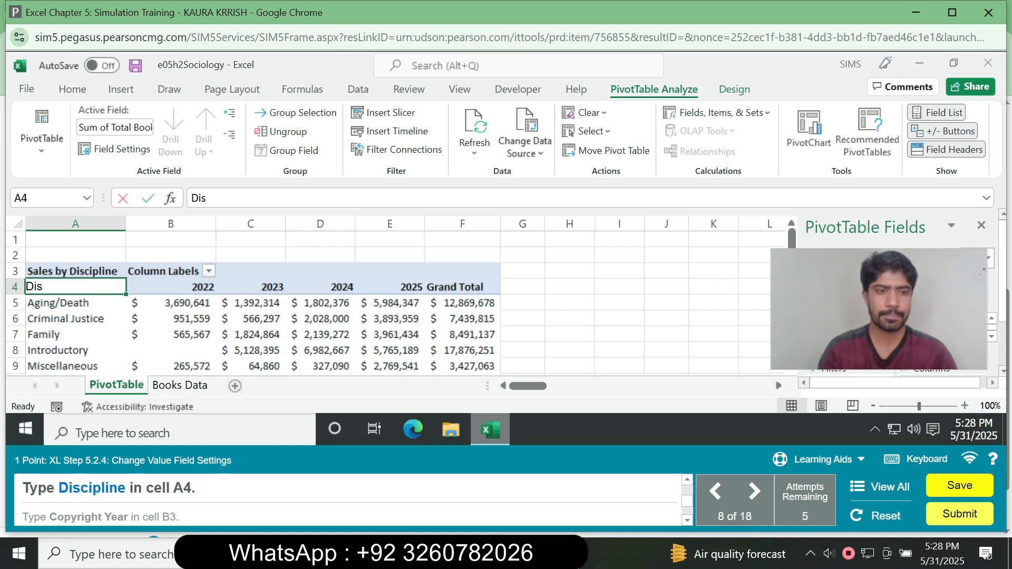
type("cipline")
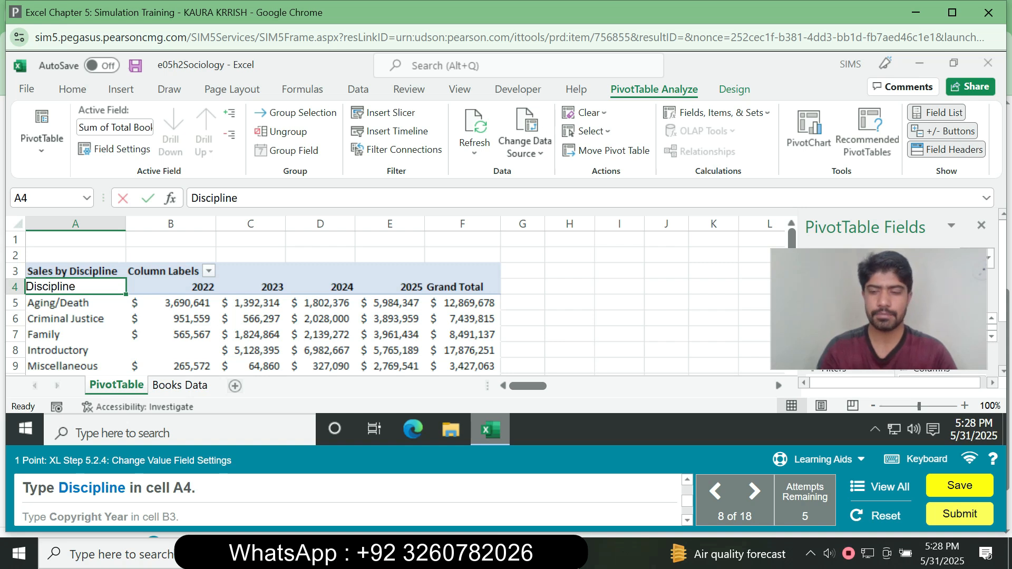
key("Return")
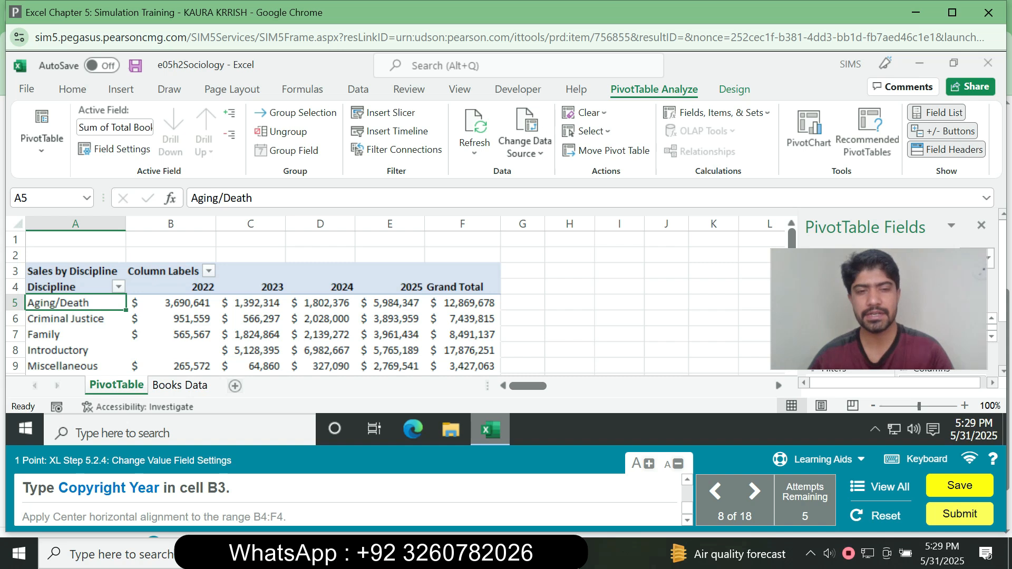
Replace the column labels heading in cell B3 with Copyright Year.
left_click(170, 287)
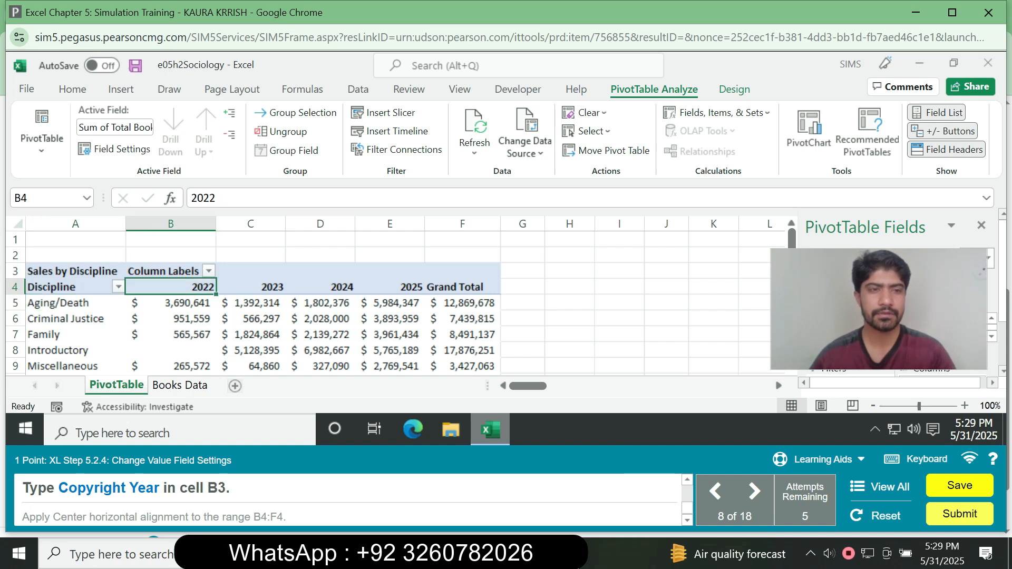
left_click(170, 271)
left_click_drag(263, 199, 190, 198)
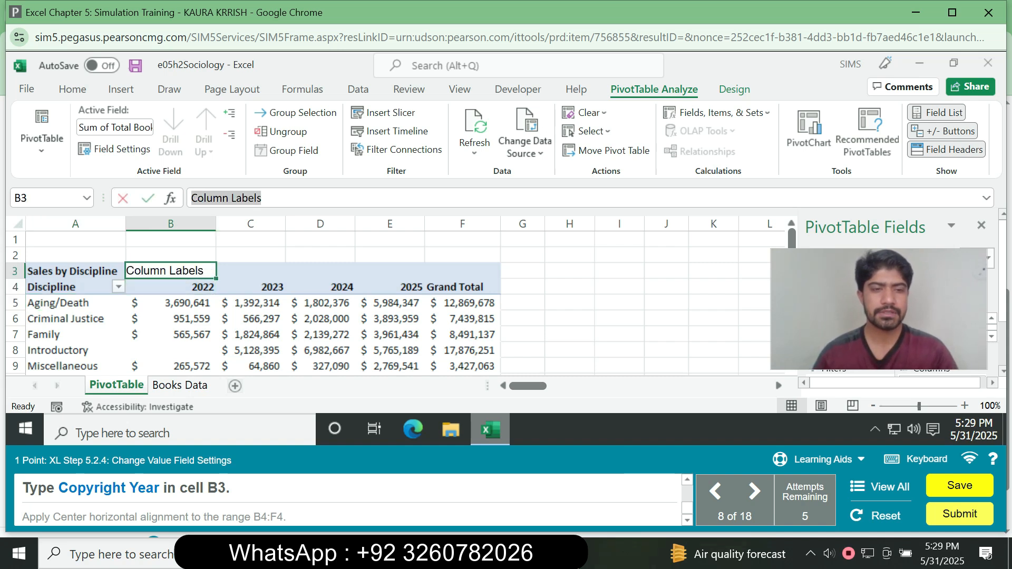
type("Copy")
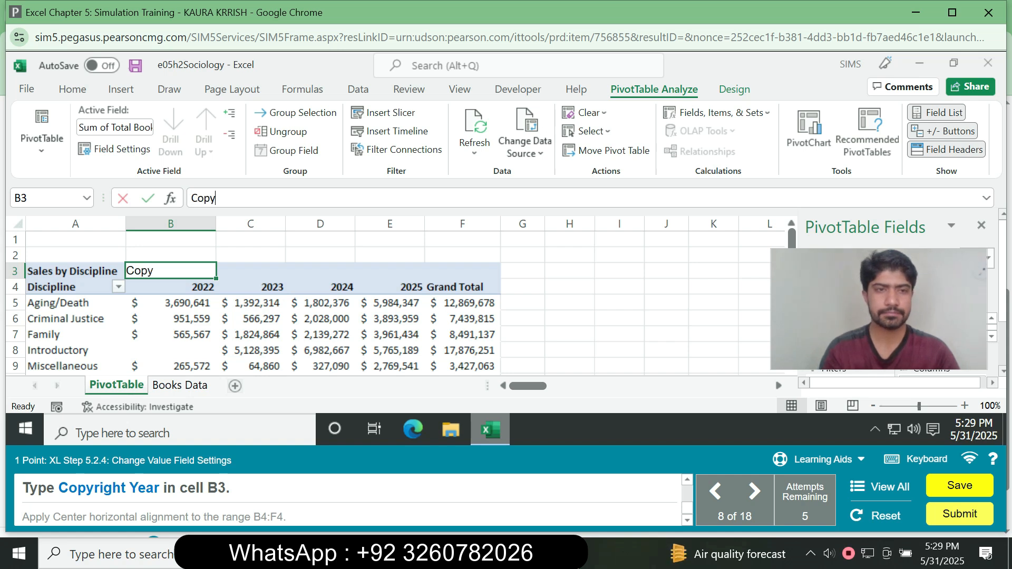
type("ri")
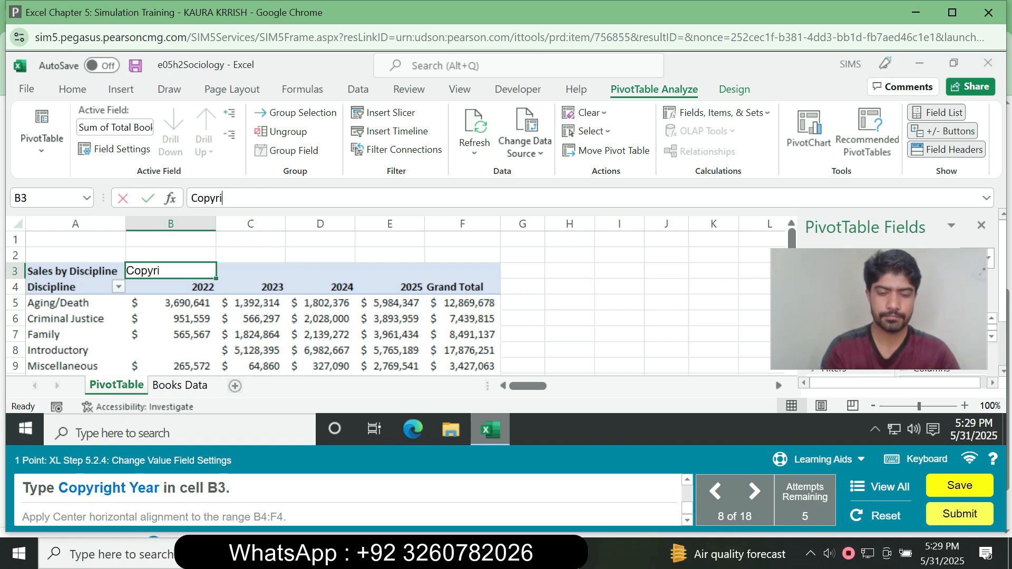
type("ght Year")
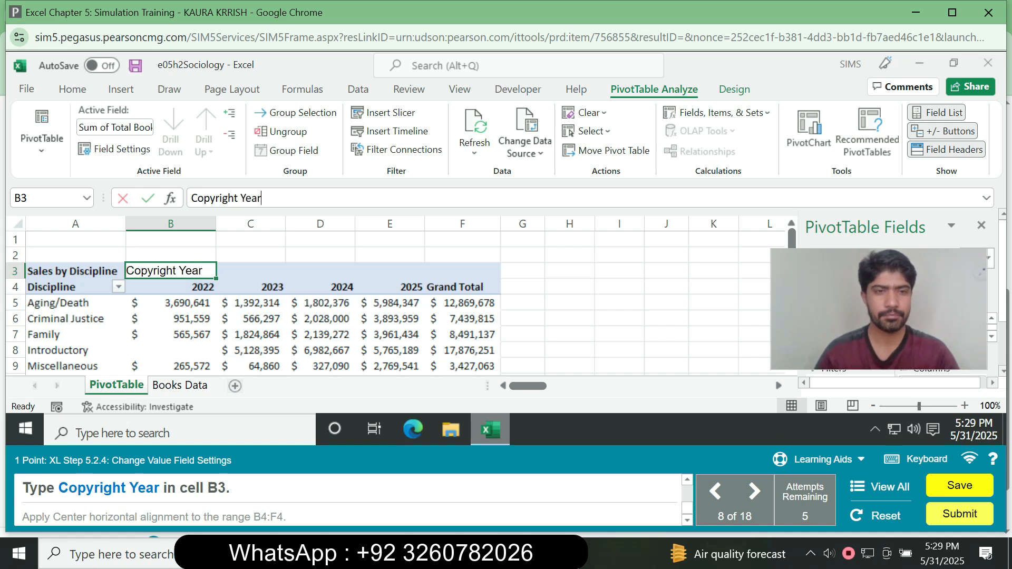
key("Return")
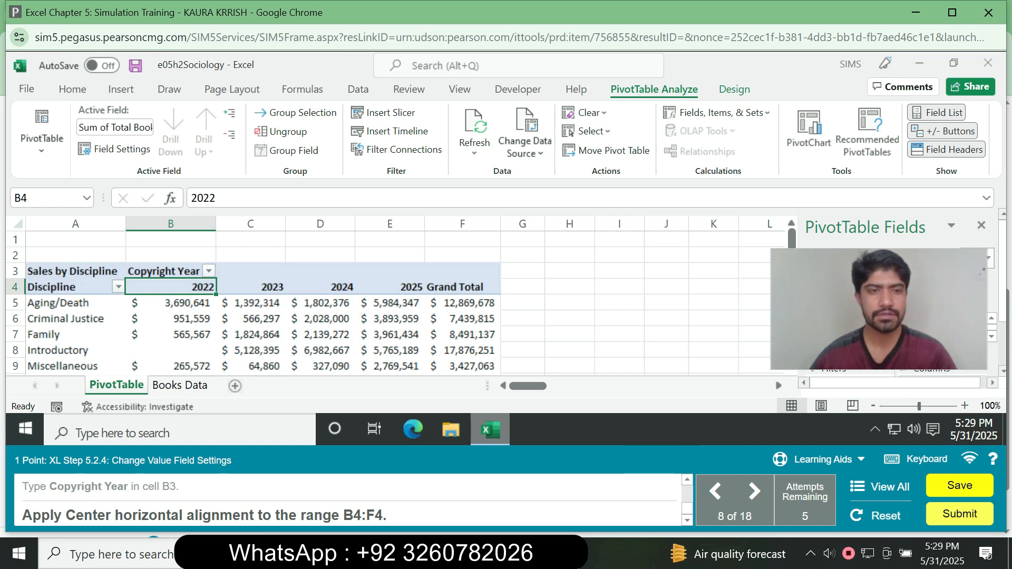
Center the PivotTable headings in the range B4:F4 horizontally.
left_click(164, 271)
left_click(170, 287)
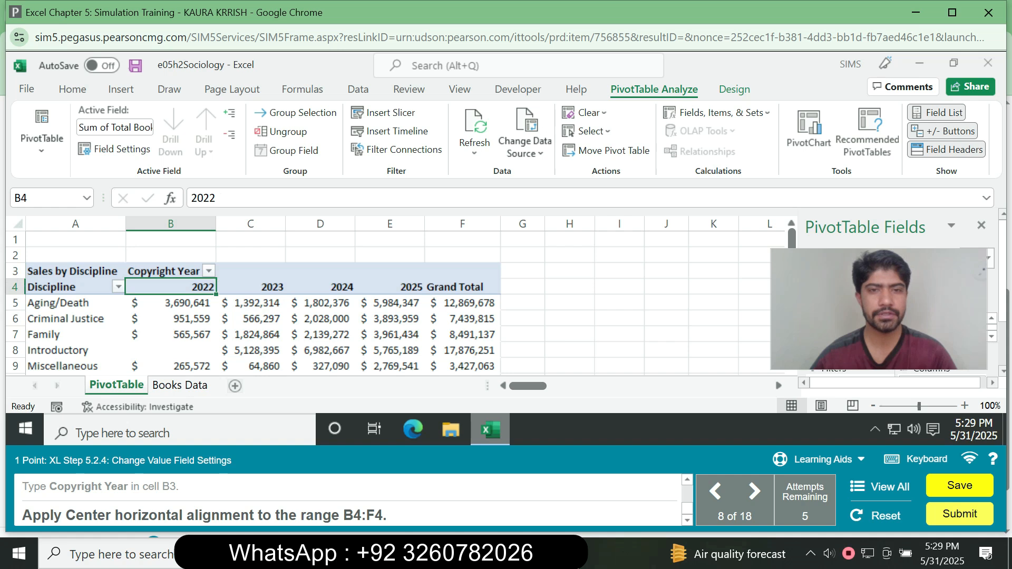
left_click_drag(170, 287, 463, 288)
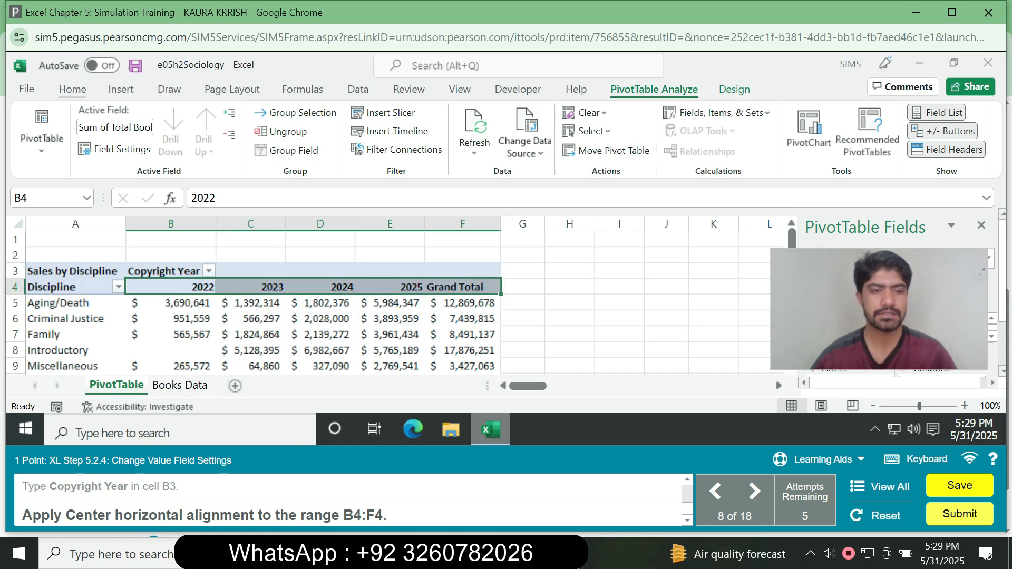
left_click(73, 89)
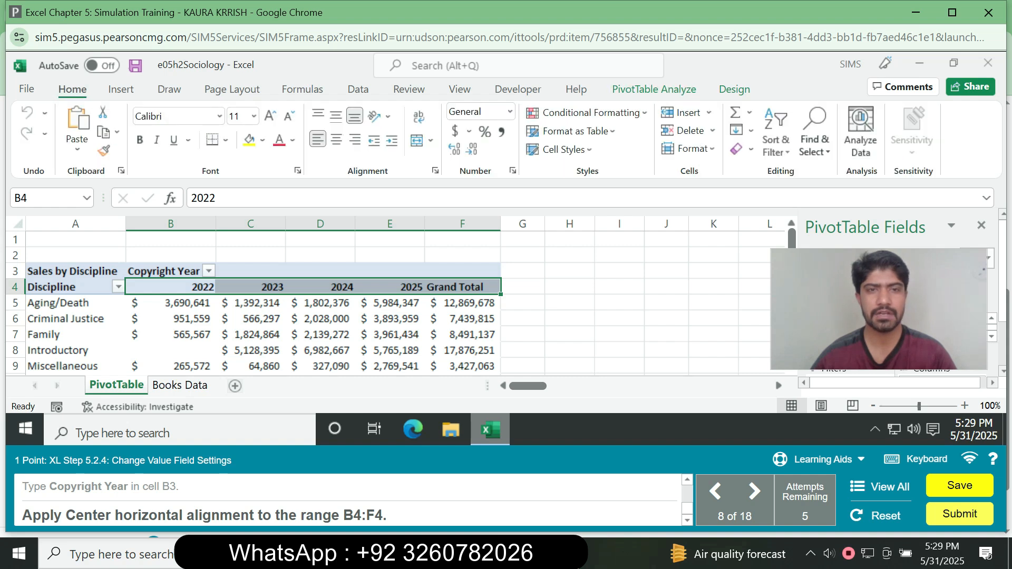
left_click(336, 140)
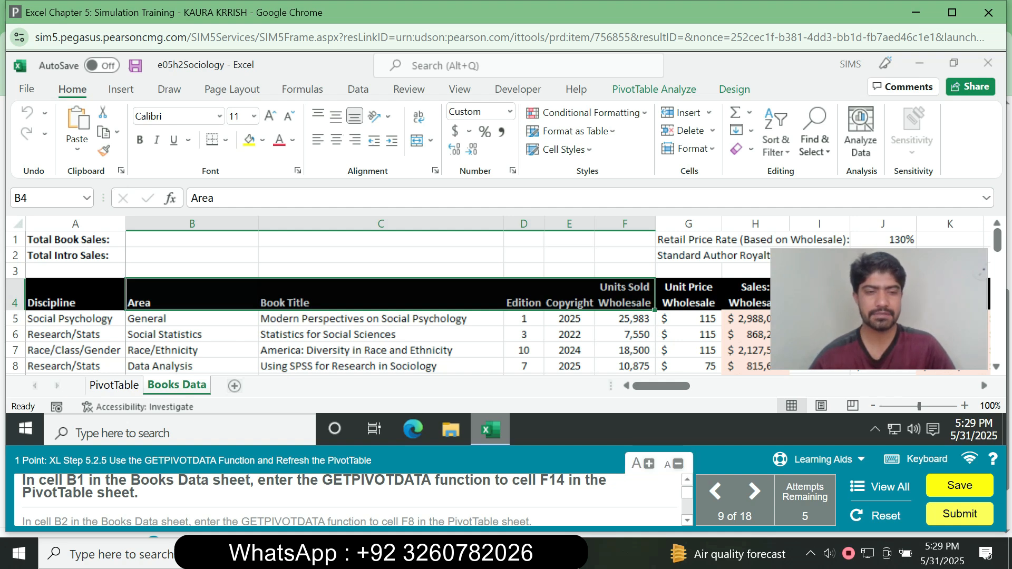
Enter a formula in cell B1 of the Books Data sheet that references PivotTable!F14.
left_click(47, 198)
type("B1")
key("Return")
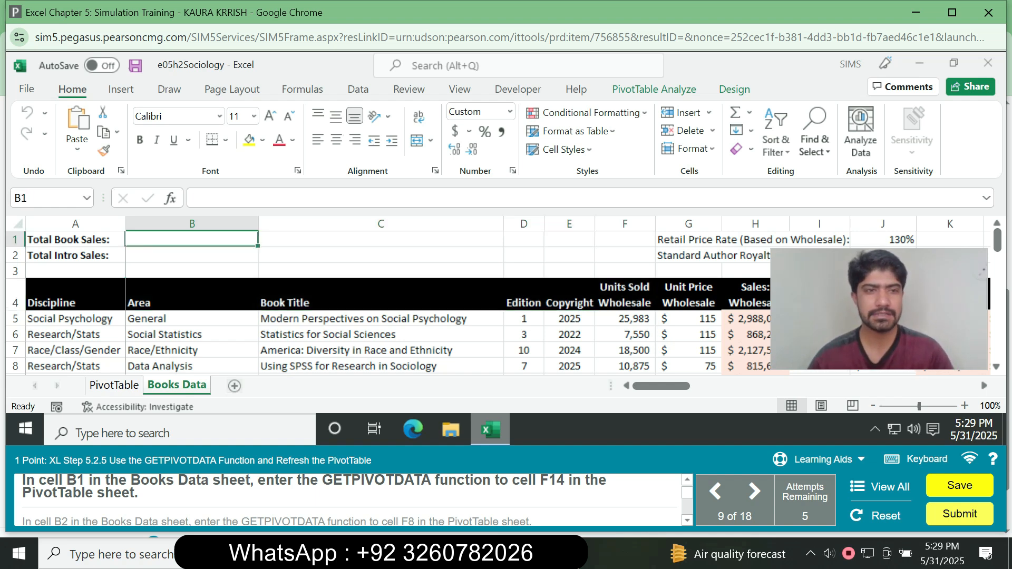
type("=")
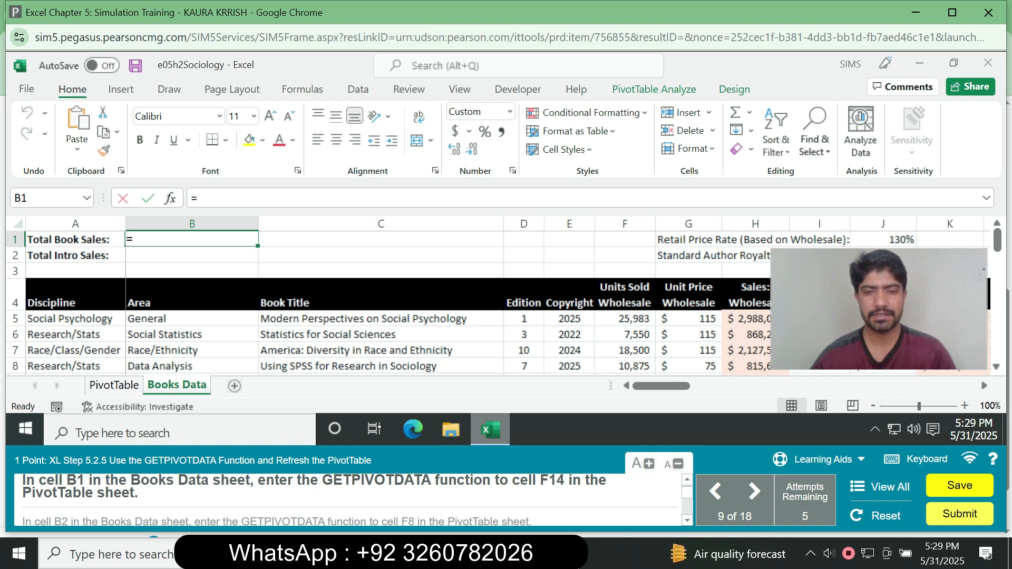
left_click(114, 385)
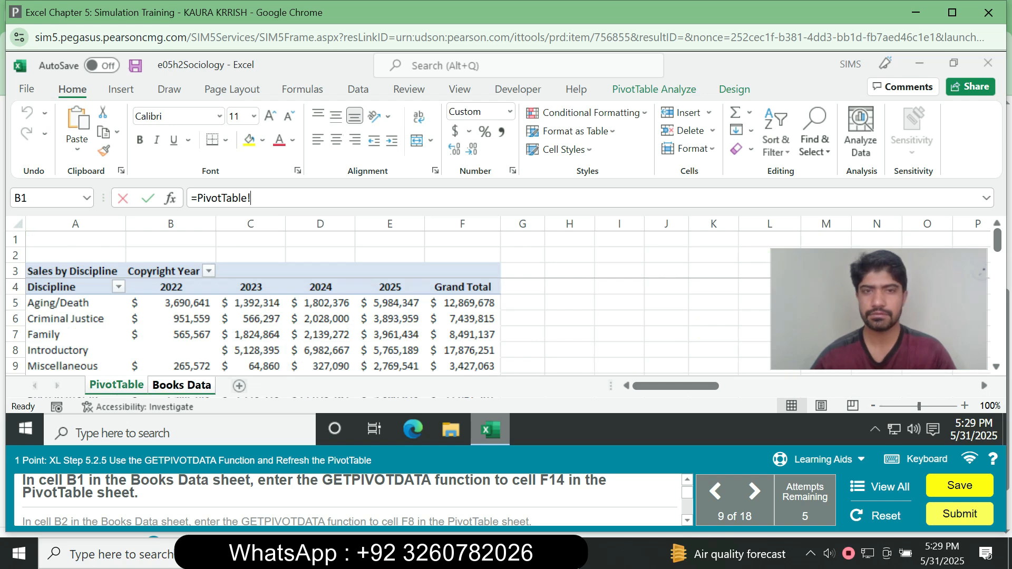
type("F14")
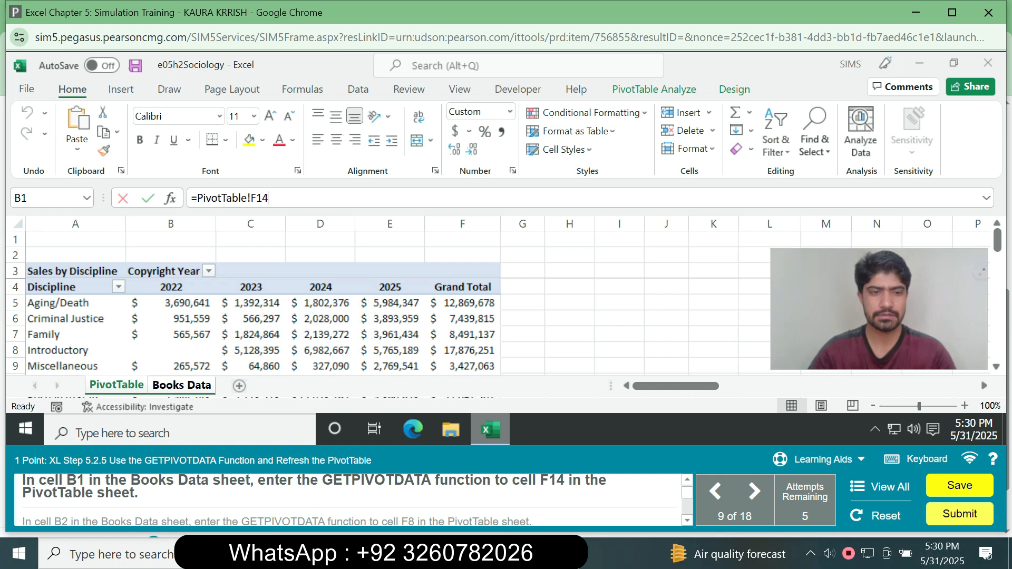
key("Return")
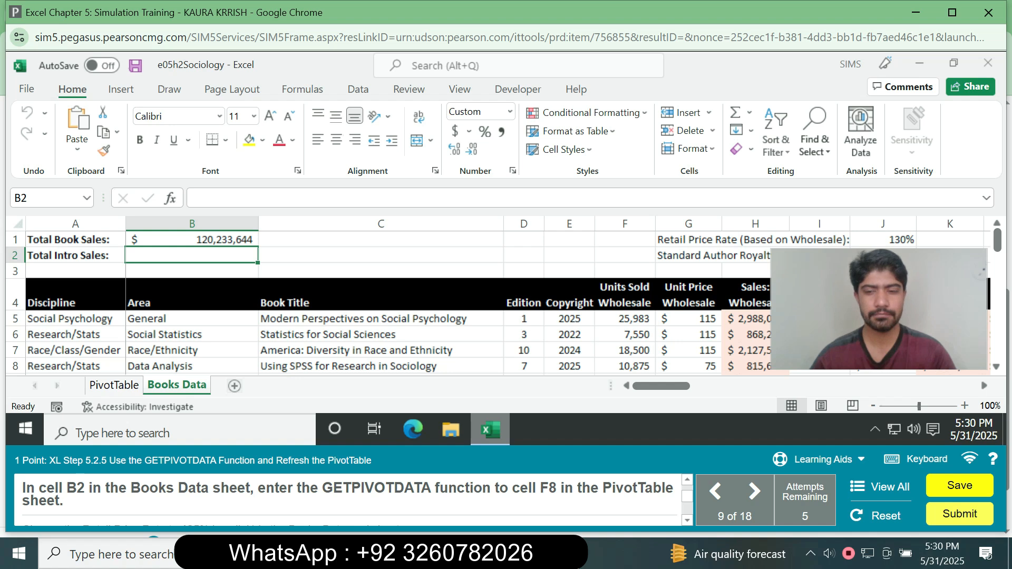
Enter a formula in cell B2 of the Books Data sheet that references PivotTable!F8.
type("=")
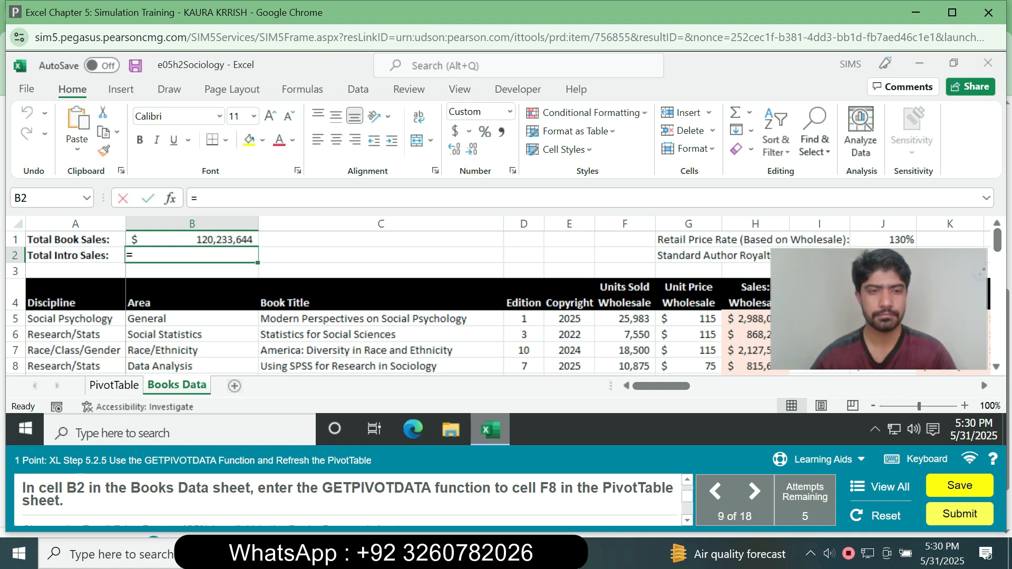
key("ctrl+Page_Up")
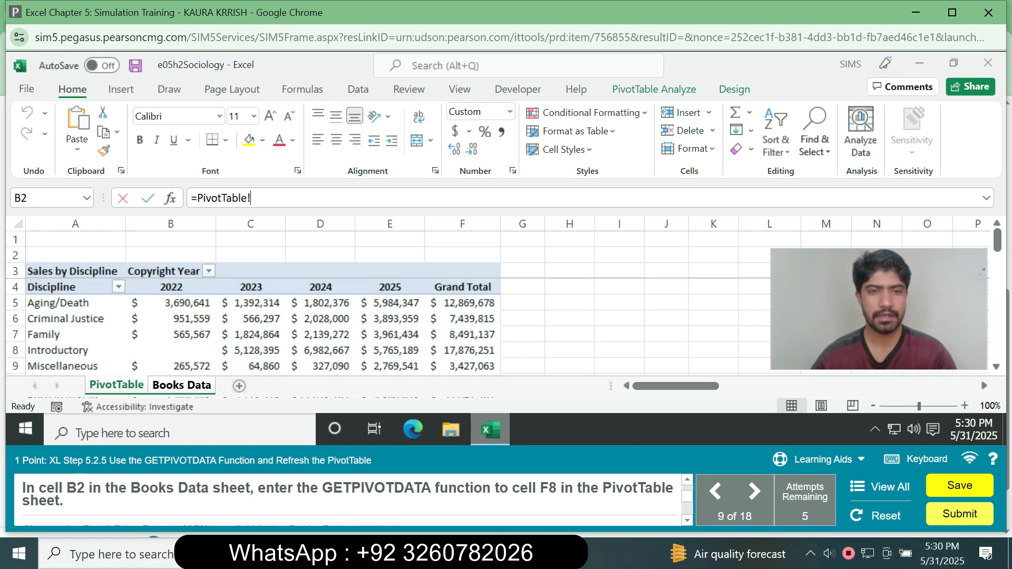
left_click(463, 366)
left_click(462, 350)
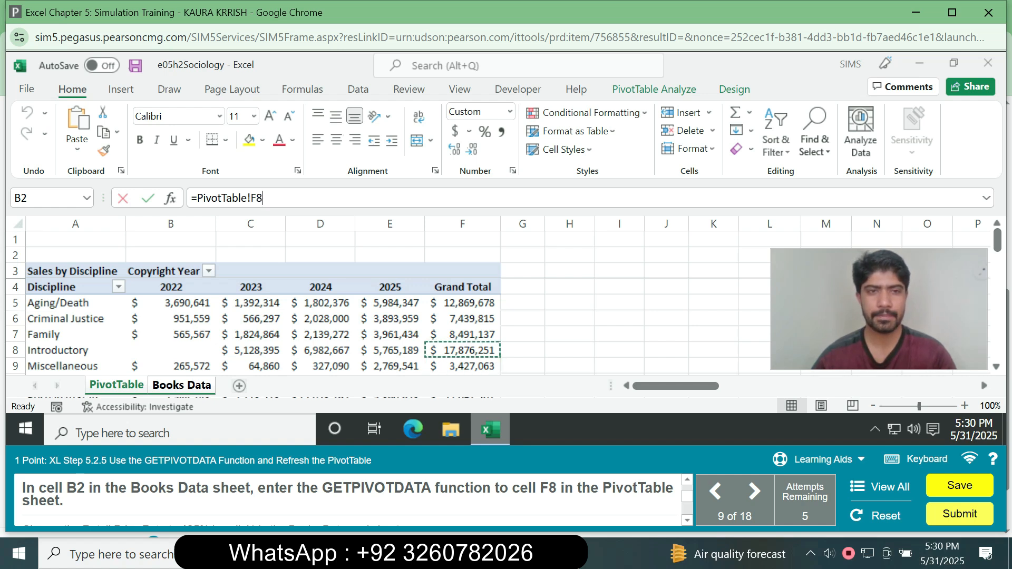
key("Return")
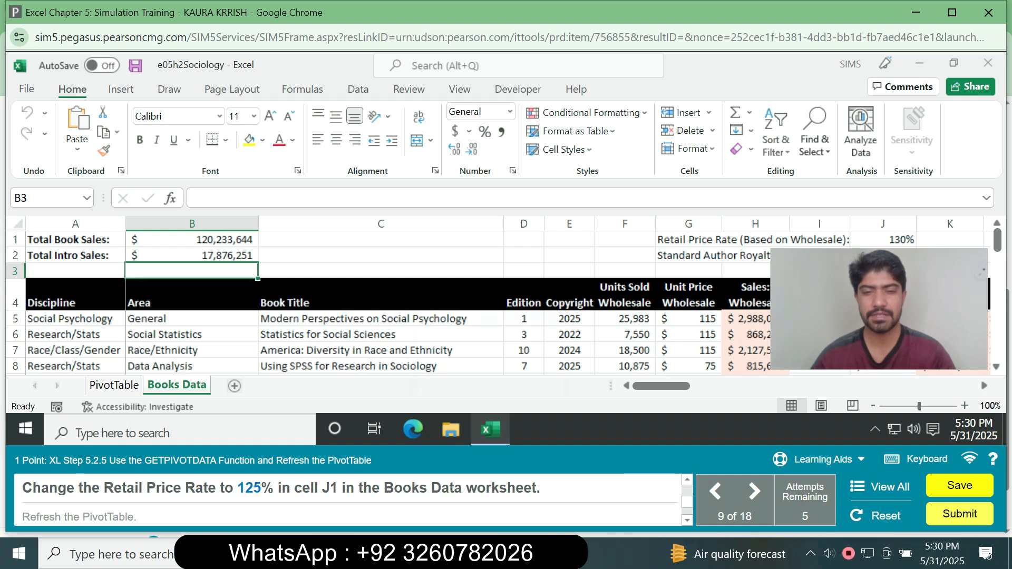
Set the Retail Price Rate in cell J1 of the Books Data sheet to 125%.
left_click(47, 198)
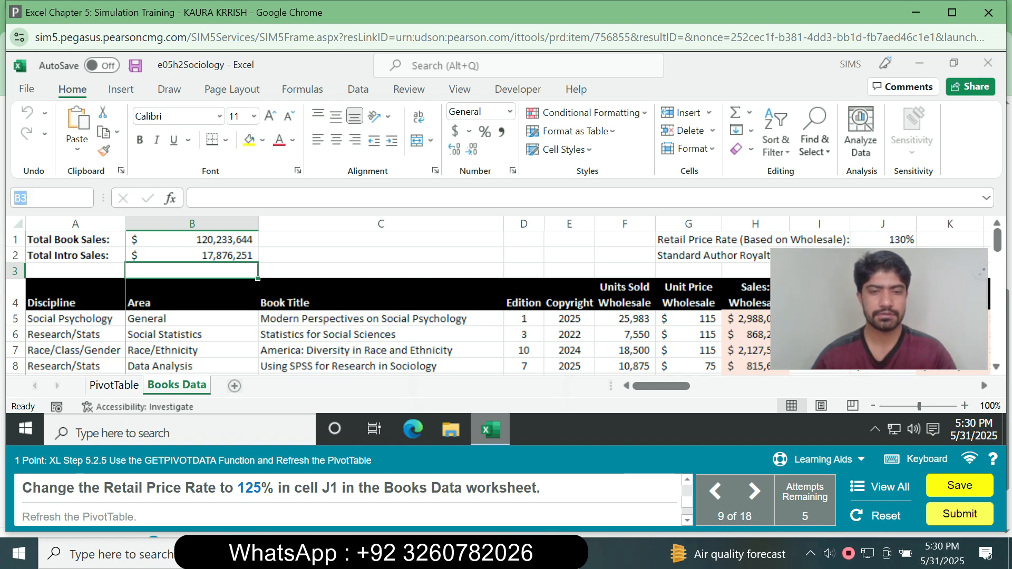
type("J1")
key("Return")
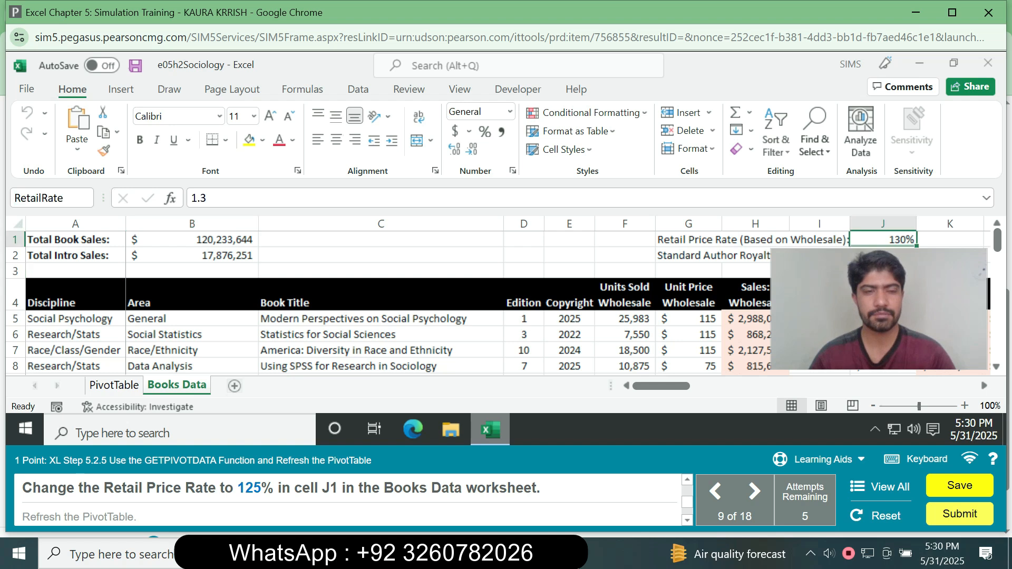
type("125")
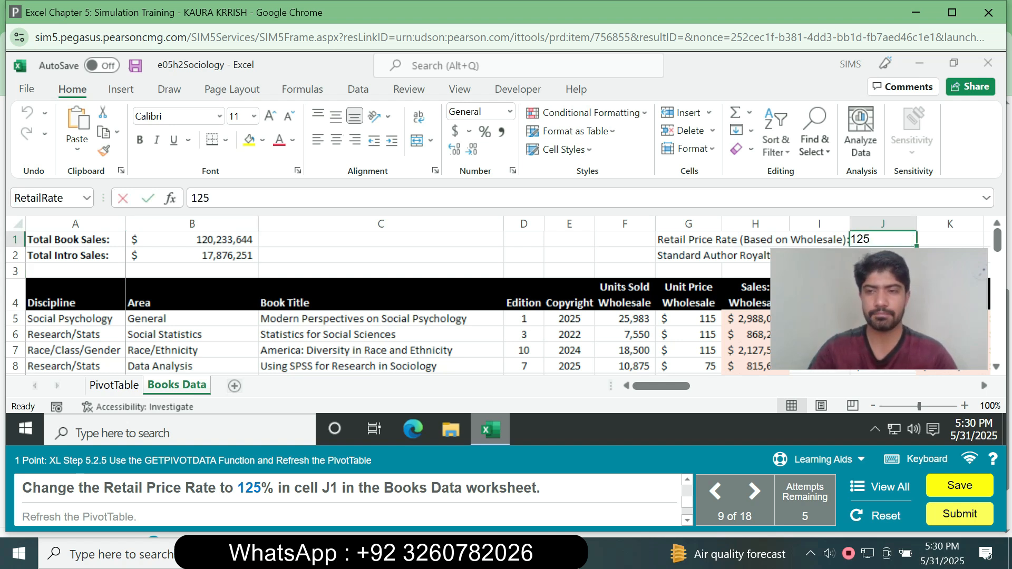
key("Return")
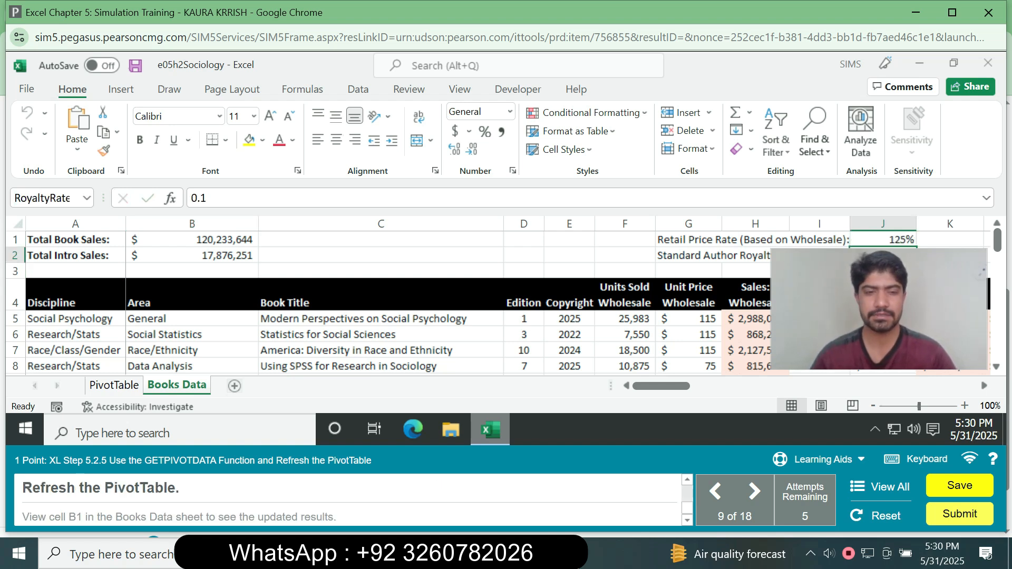
Refresh the PivotTable on the PivotTable sheet, and return to the Books Data sheet to view cell B1.
left_click(114, 385)
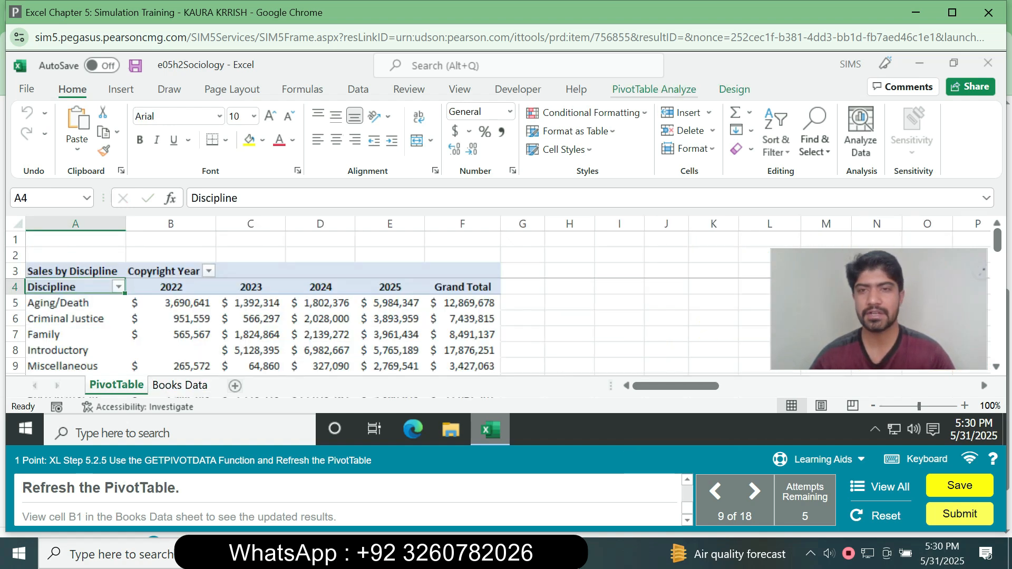
left_click(655, 89)
left_click(475, 152)
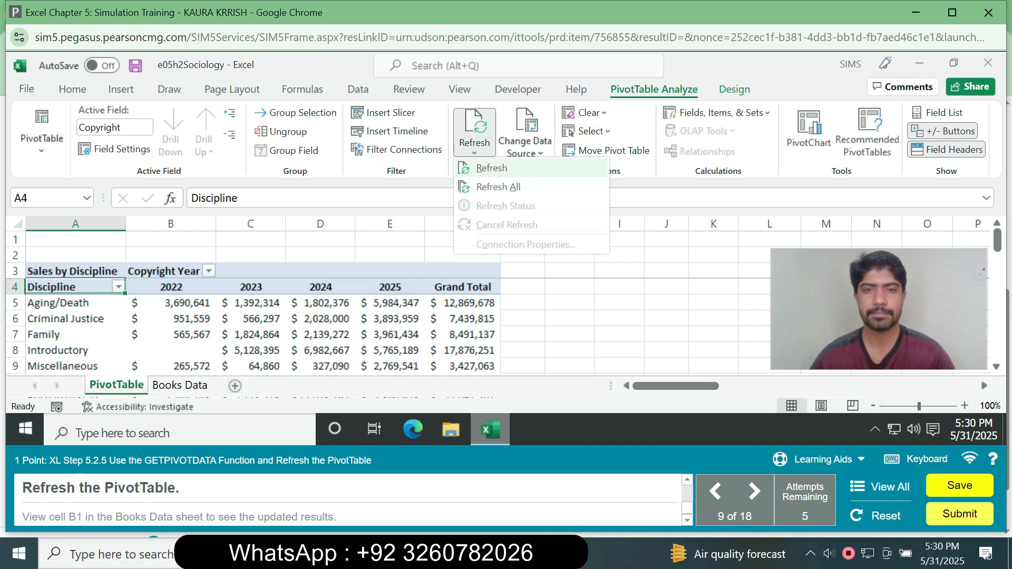
left_click(487, 185)
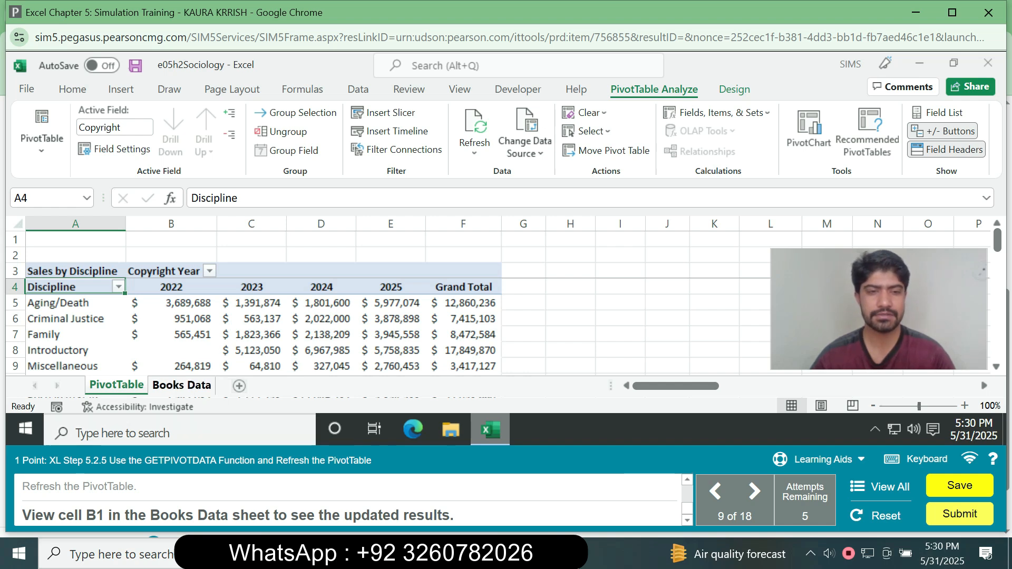
left_click(182, 385)
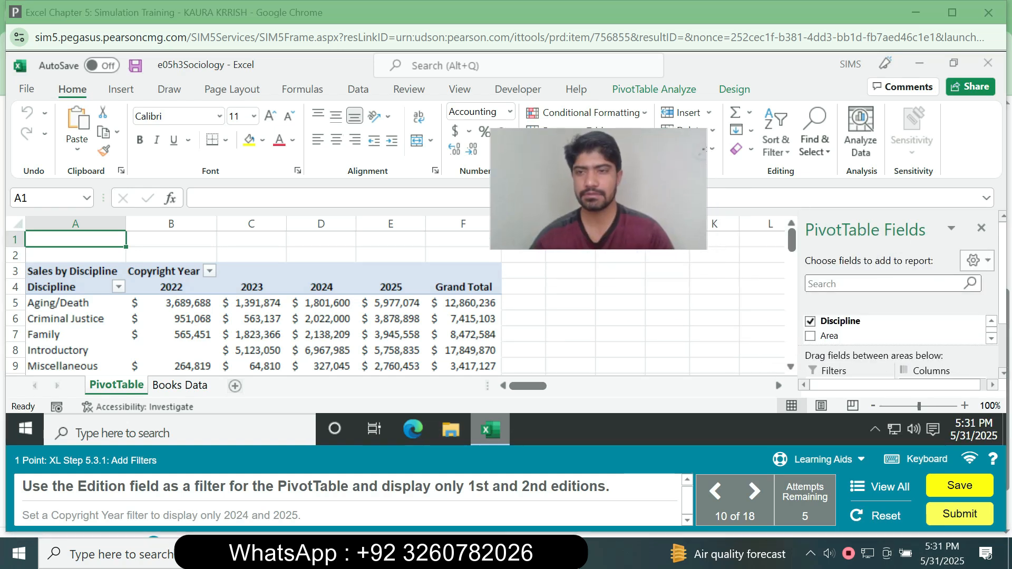
Add the Edition field to the PivotTable as a report filter.
scroll(899, 295, "down", 3)
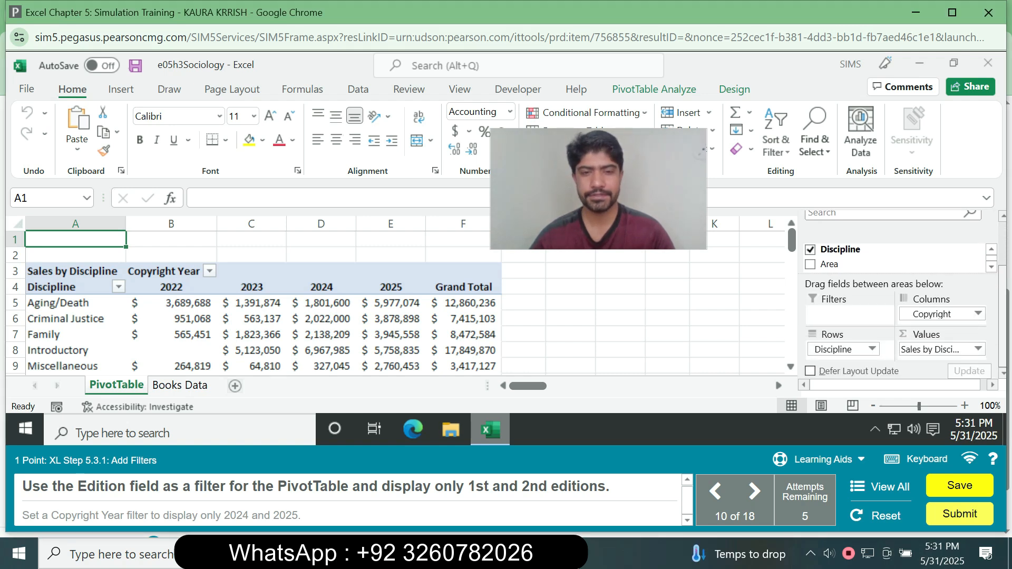
left_click_drag(1002, 317, 1003, 307)
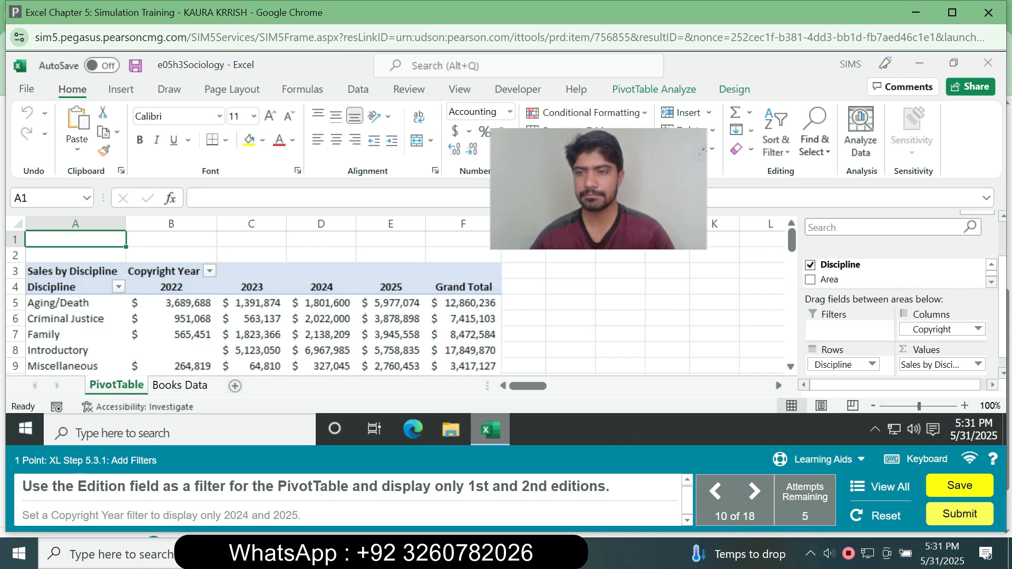
left_click(991, 282)
left_click_drag(834, 277, 841, 328)
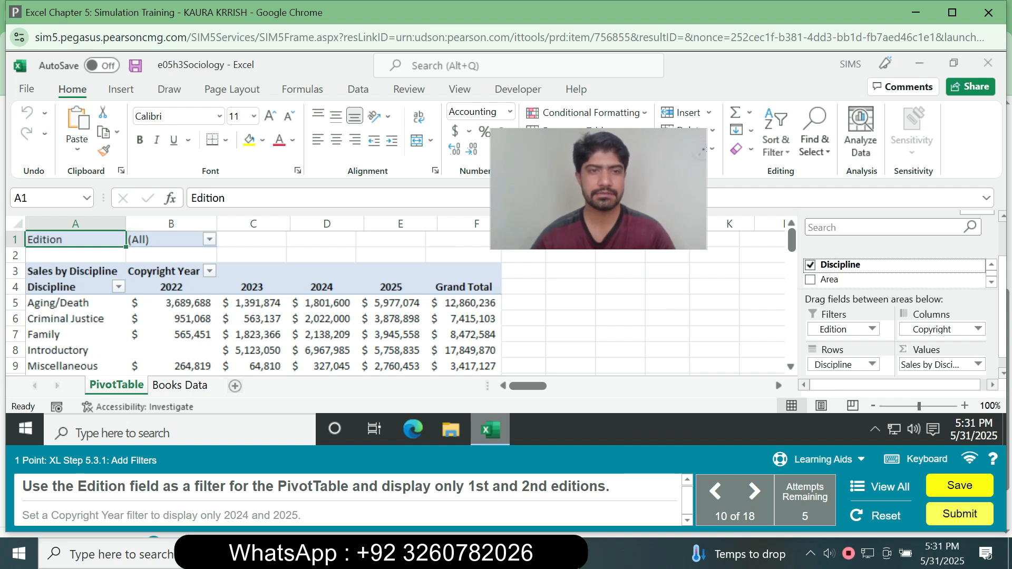
Filter the PivotTable by Edition with multiple items selected, showing only editions 1 and 2.
left_click(209, 239)
left_click(236, 420)
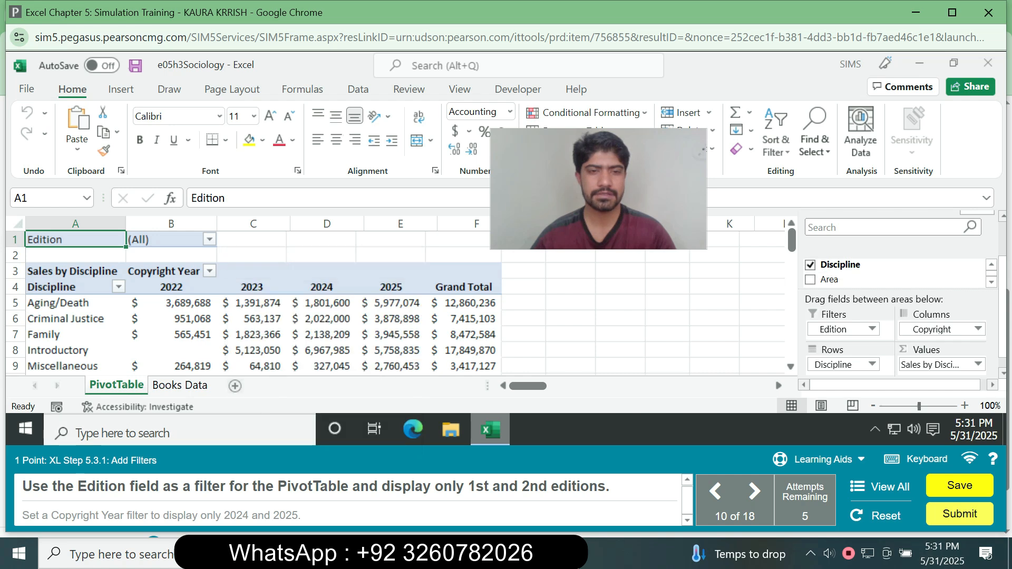
left_click(209, 240)
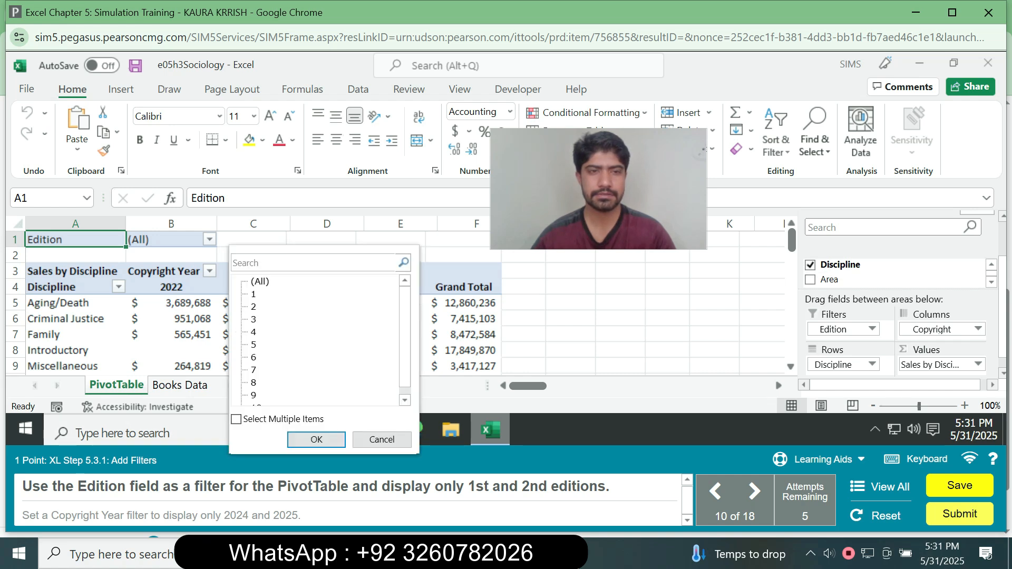
left_click(236, 420)
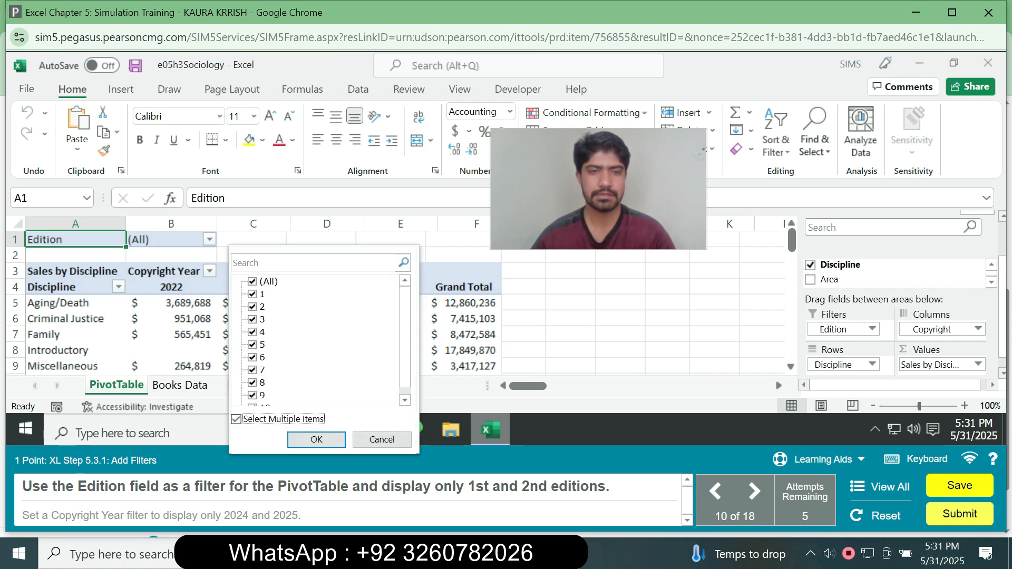
left_click(253, 282)
left_click(253, 295)
left_click(253, 307)
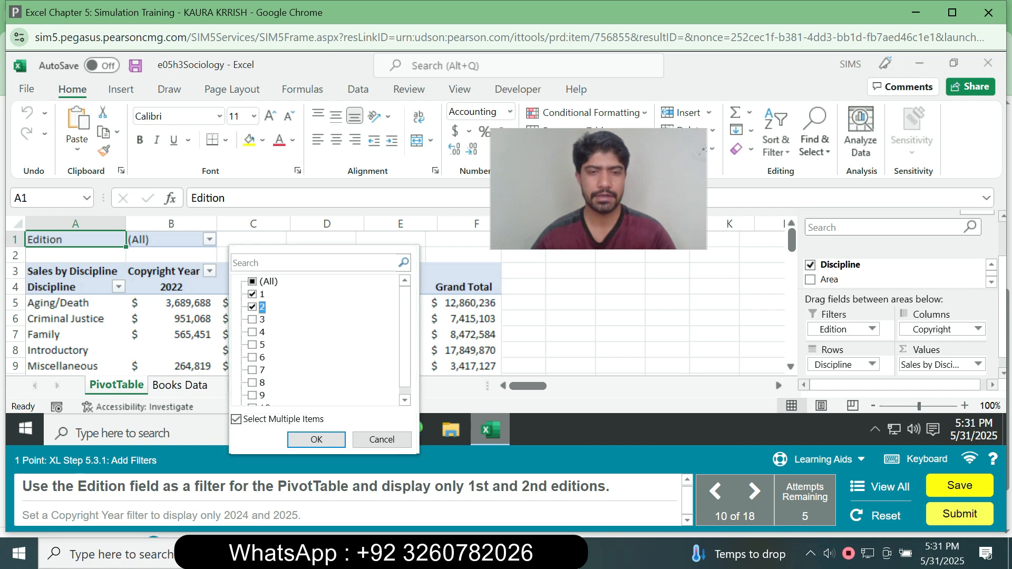
left_click(316, 439)
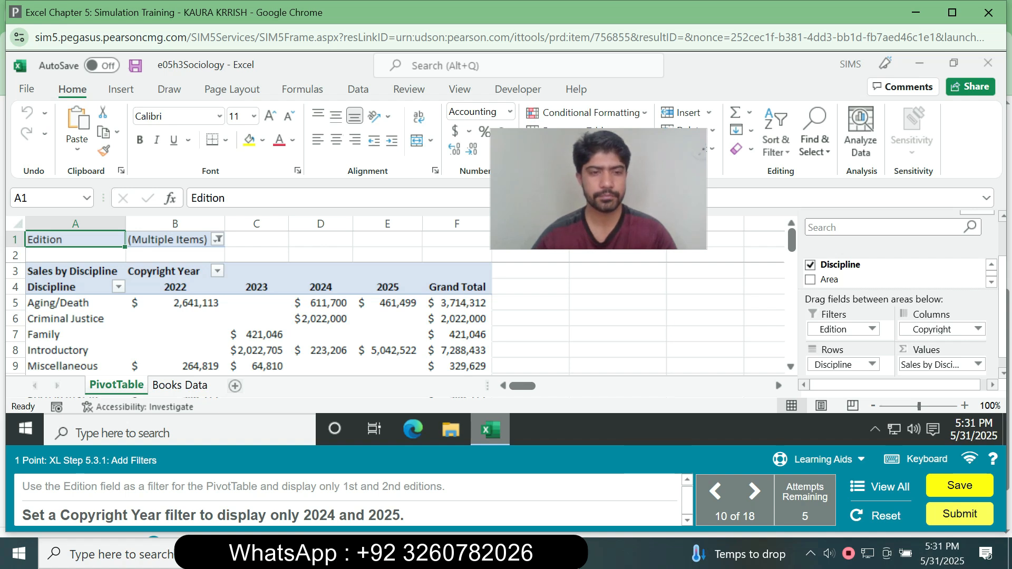
Filter the PivotTable's Copyright Year columns to show only 2024 and 2025.
left_click(217, 271)
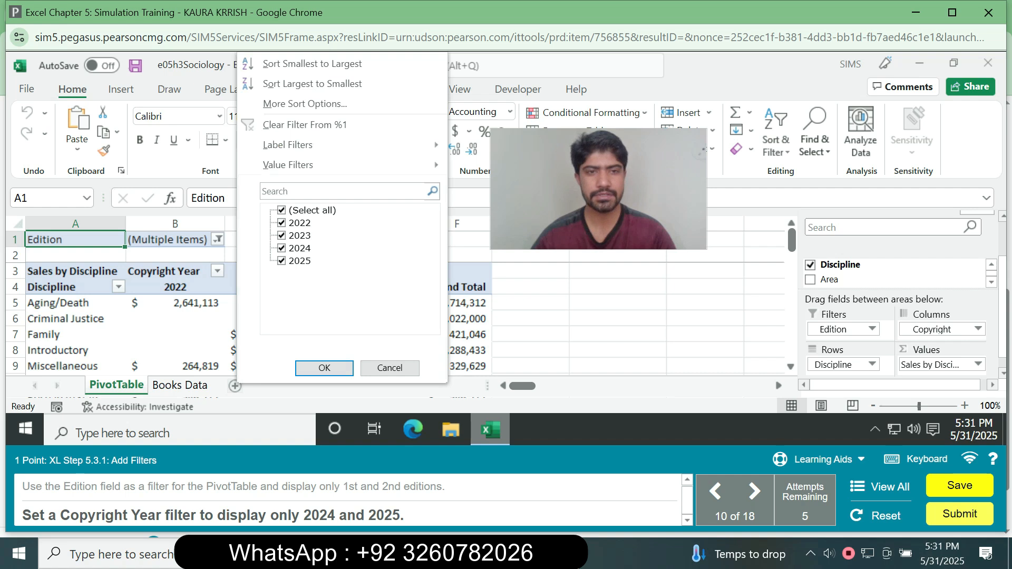
left_click(281, 210)
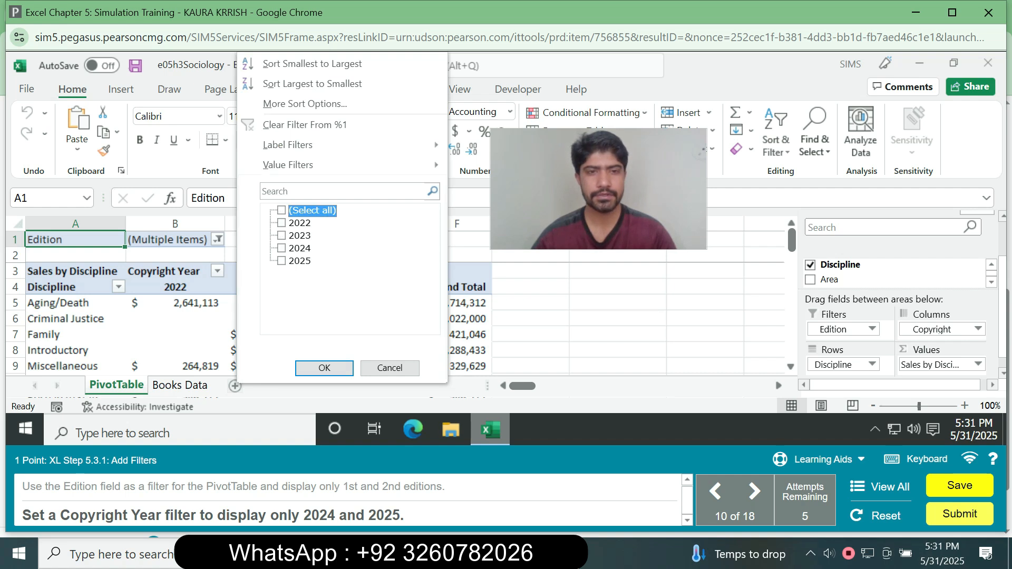
left_click(282, 248)
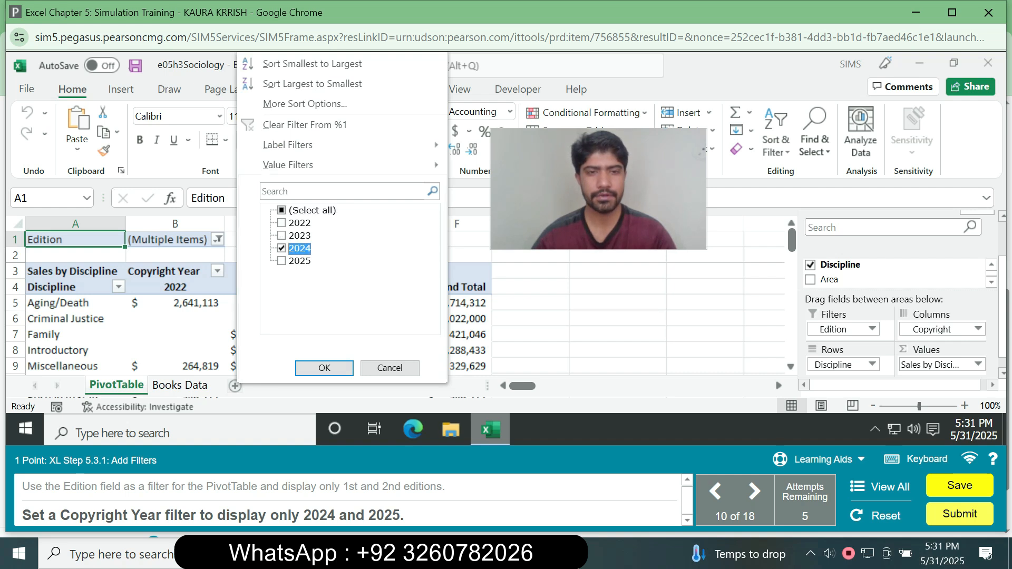
left_click(282, 261)
left_click(324, 368)
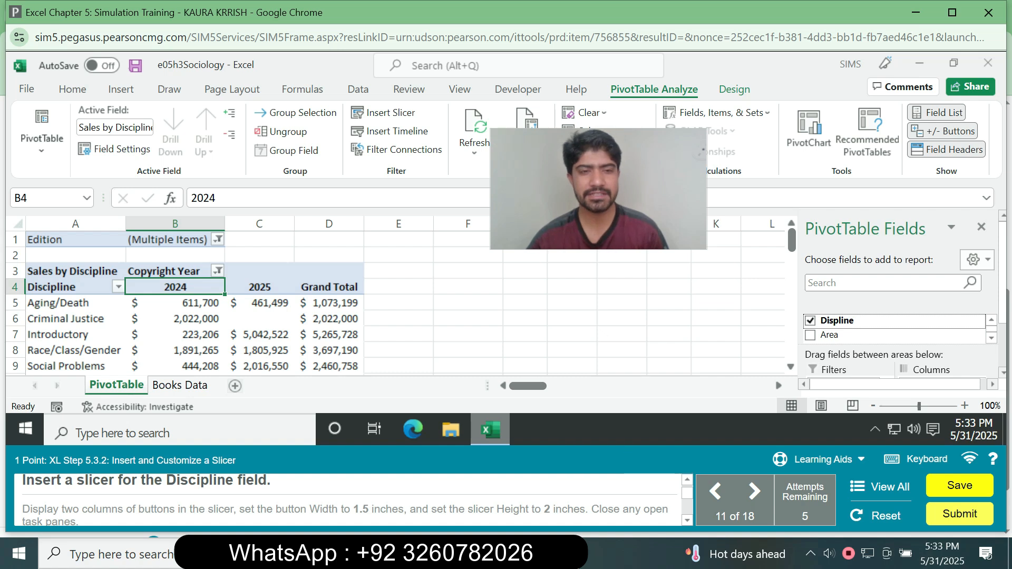
Insert a slicer for the Discipline field of the PivotTable.
left_click(259, 303)
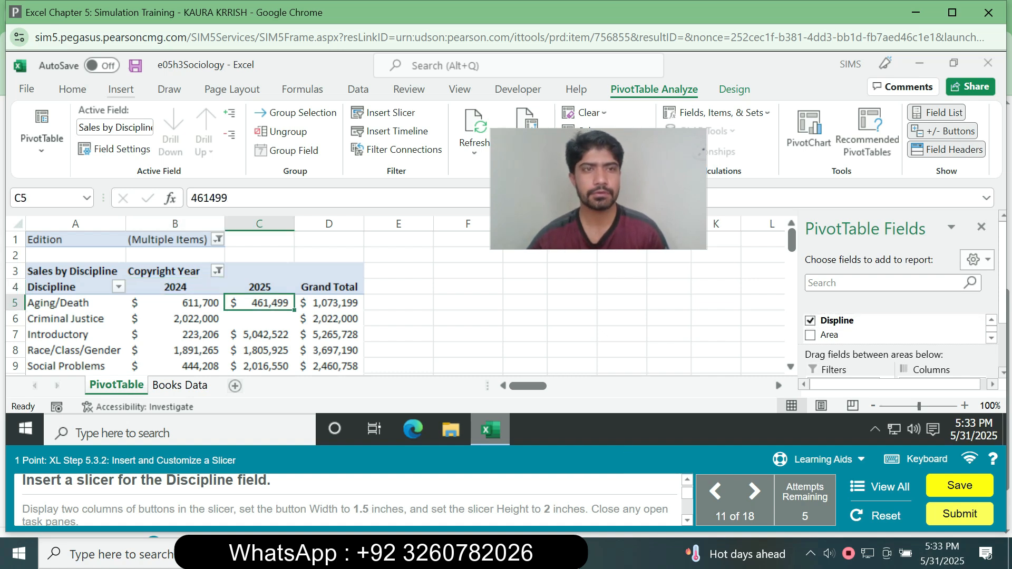
left_click(121, 89)
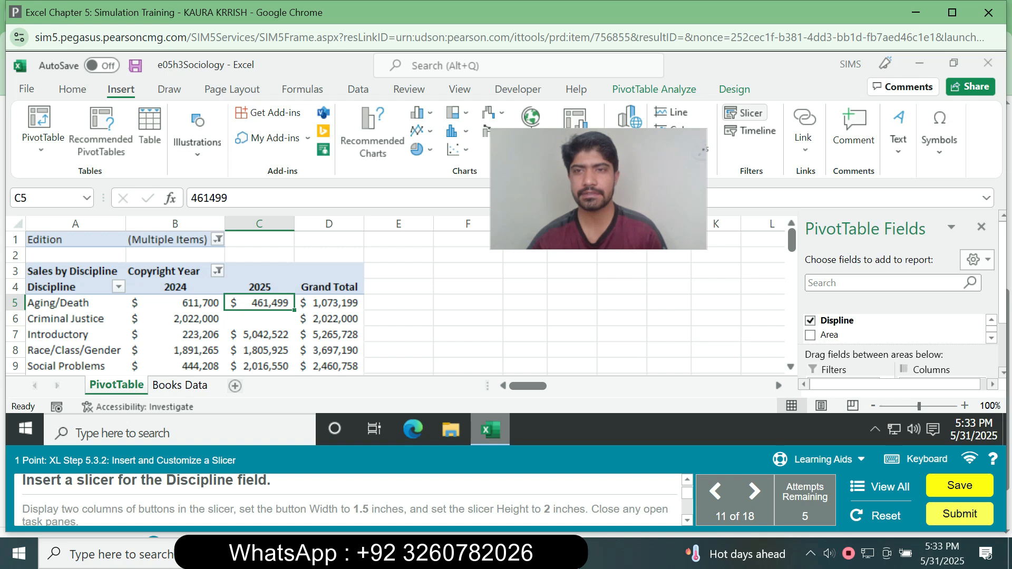
left_click(745, 112)
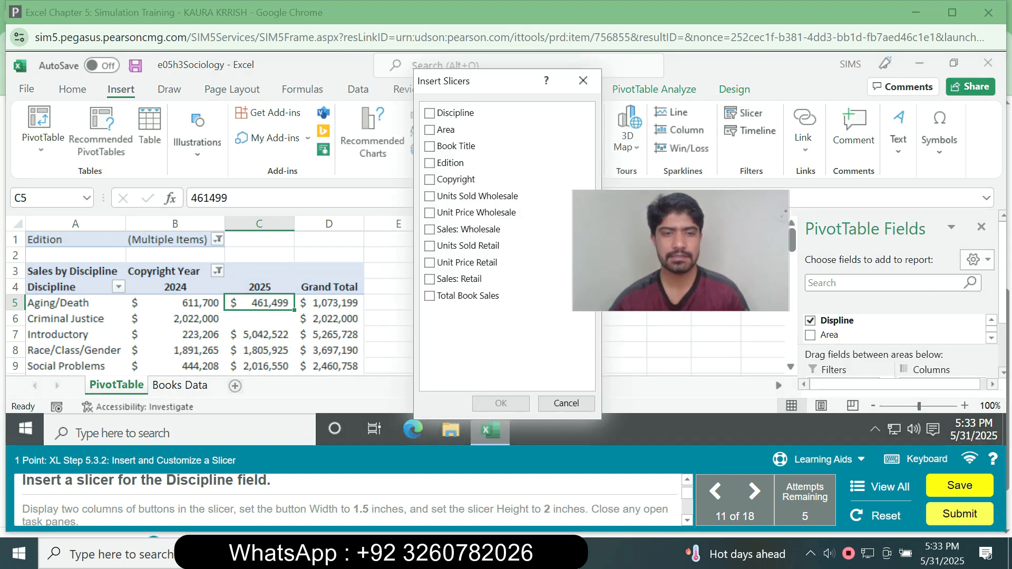
left_click(430, 113)
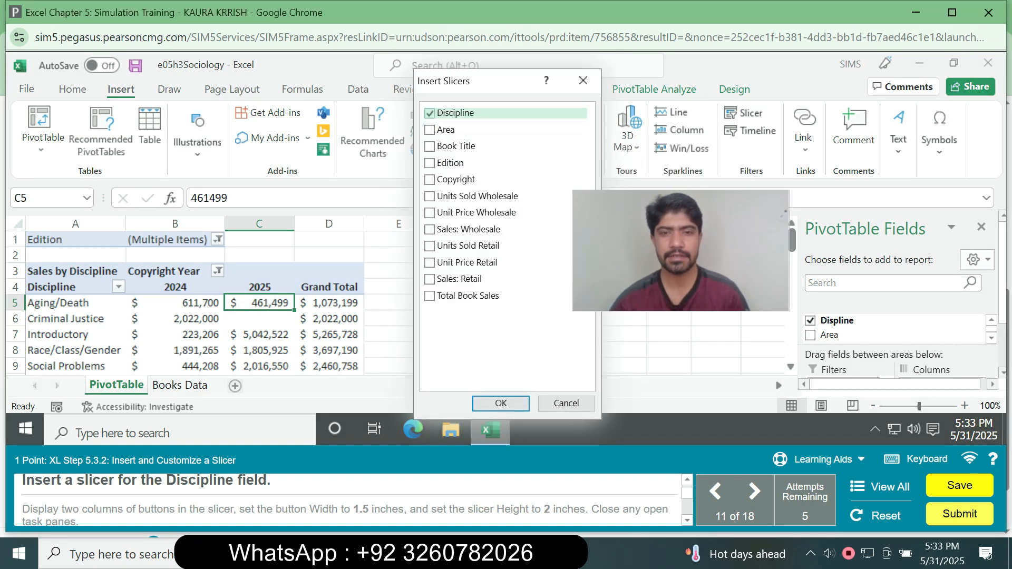
left_click(501, 403)
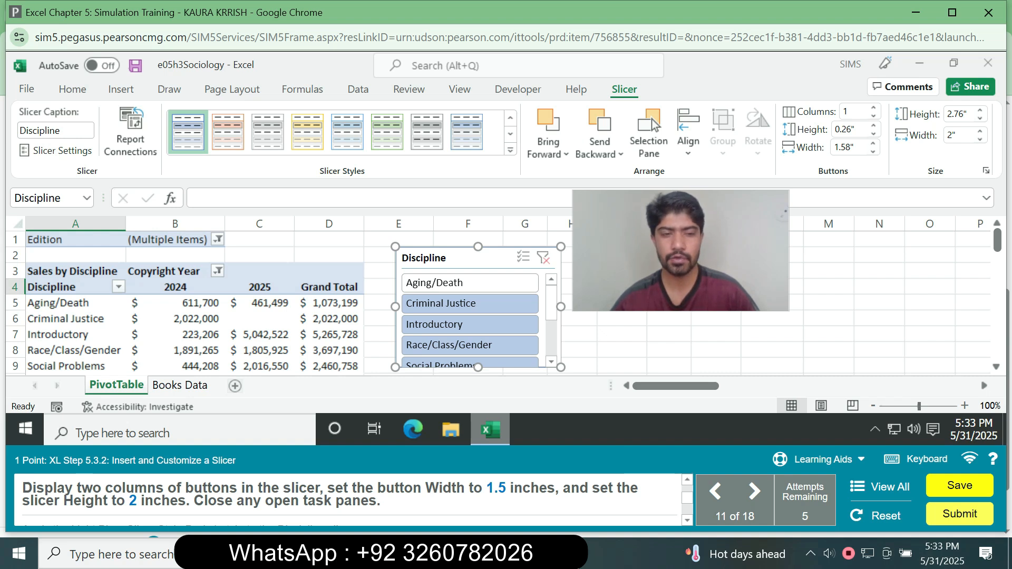
Arrange the Discipline slicer's buttons in 2 columns.
right_click(461, 258)
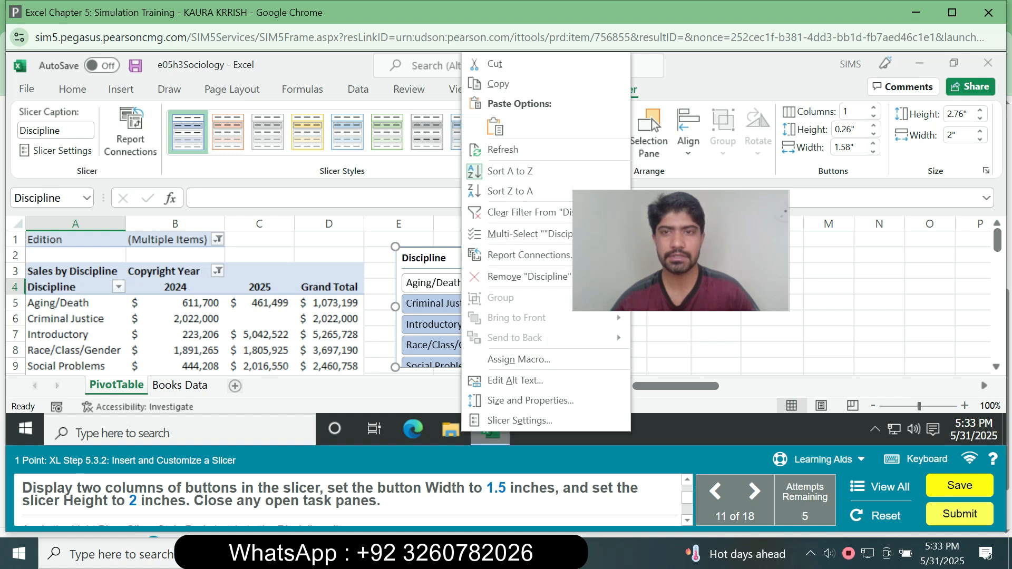
key("Escape")
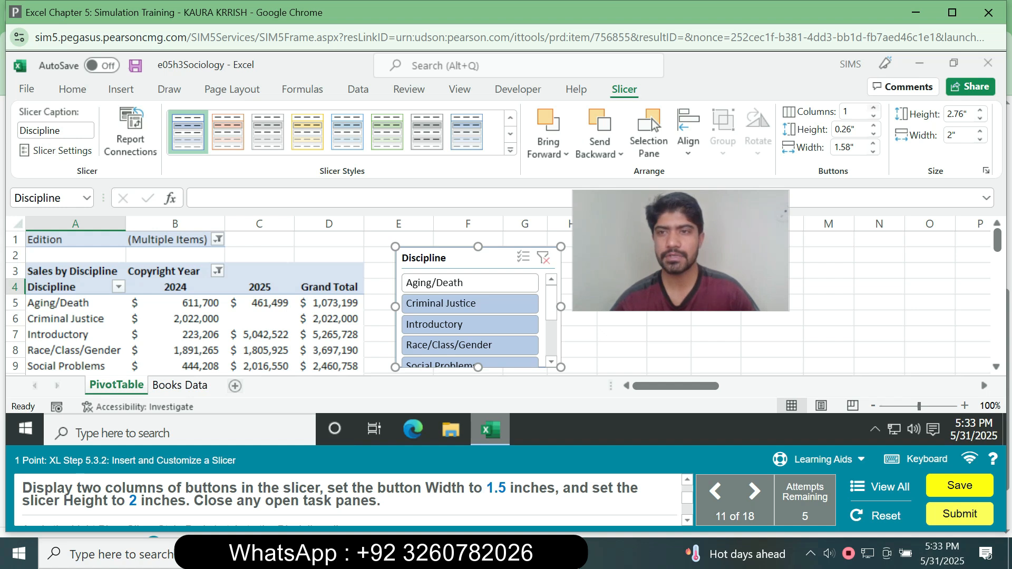
left_click(853, 111)
type("2")
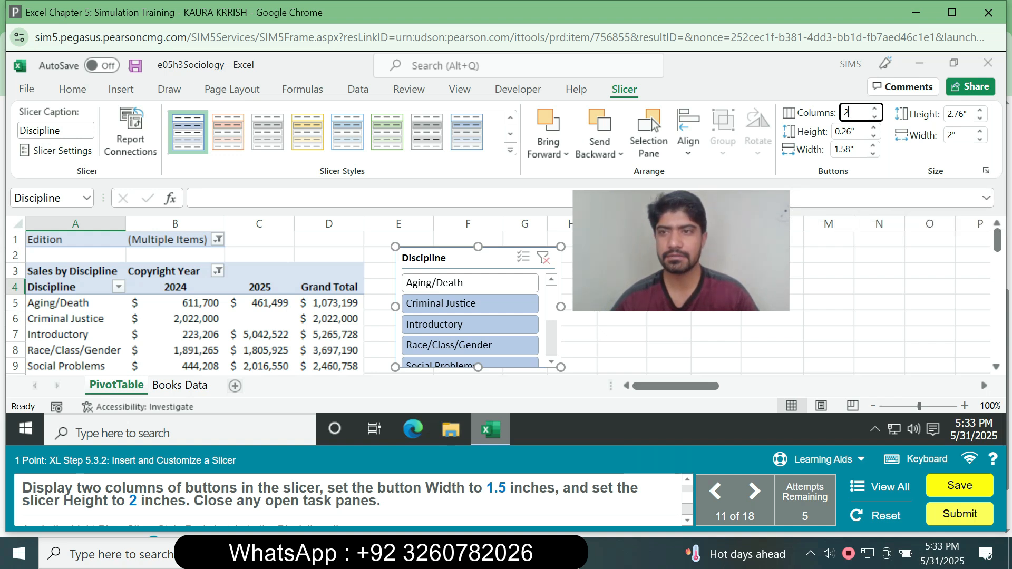
left_click(959, 136)
key("Return")
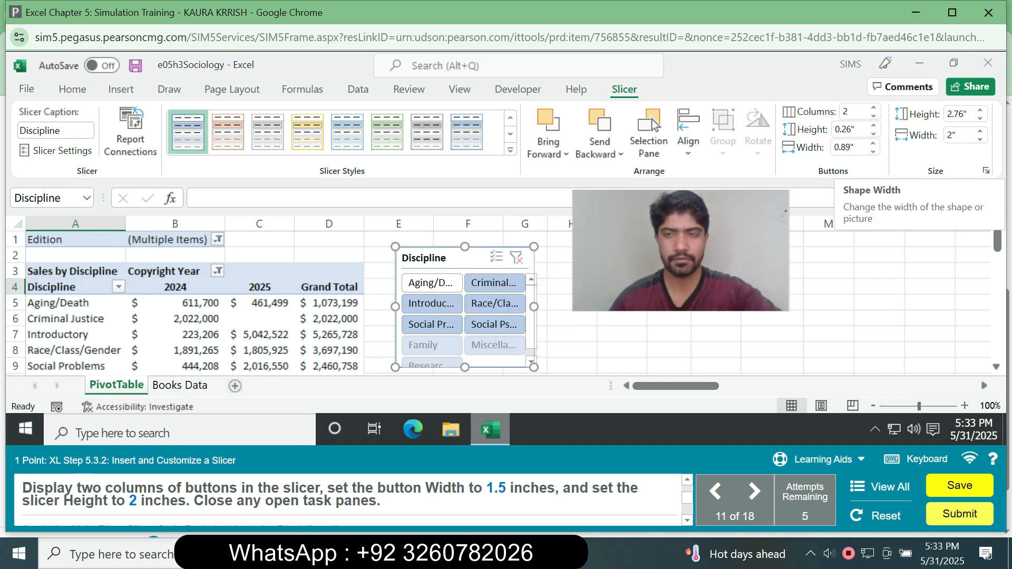
Set the Discipline slicer's overall width to 1.5 inches and its height to 2 inches.
right_click(960, 136)
type("1.5")
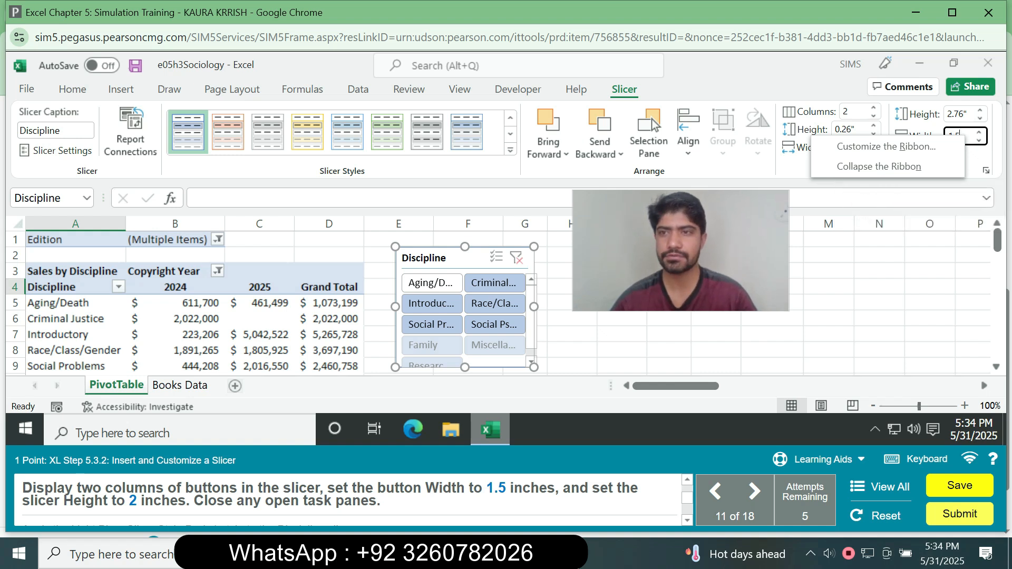
left_click(957, 114)
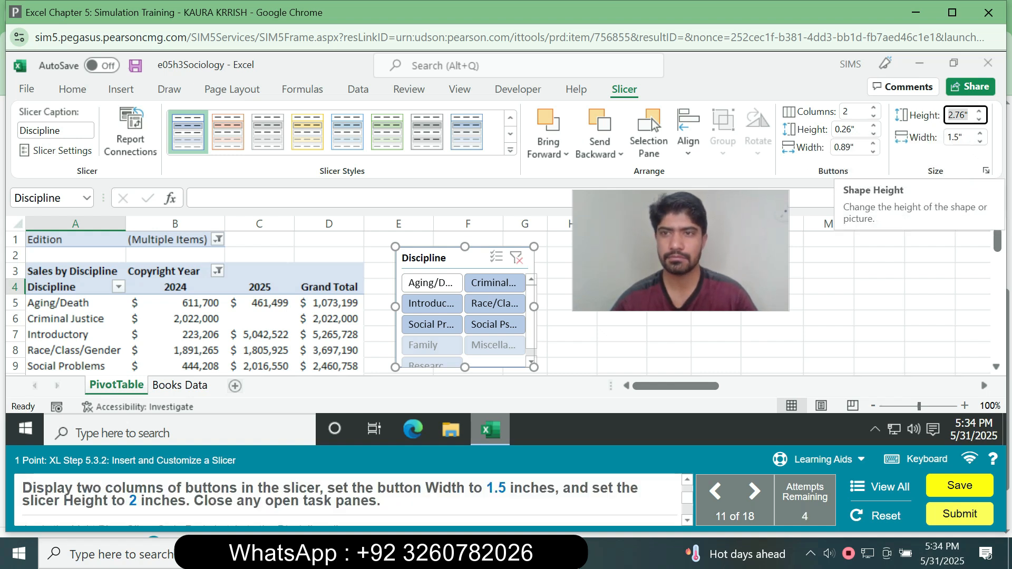
type("2")
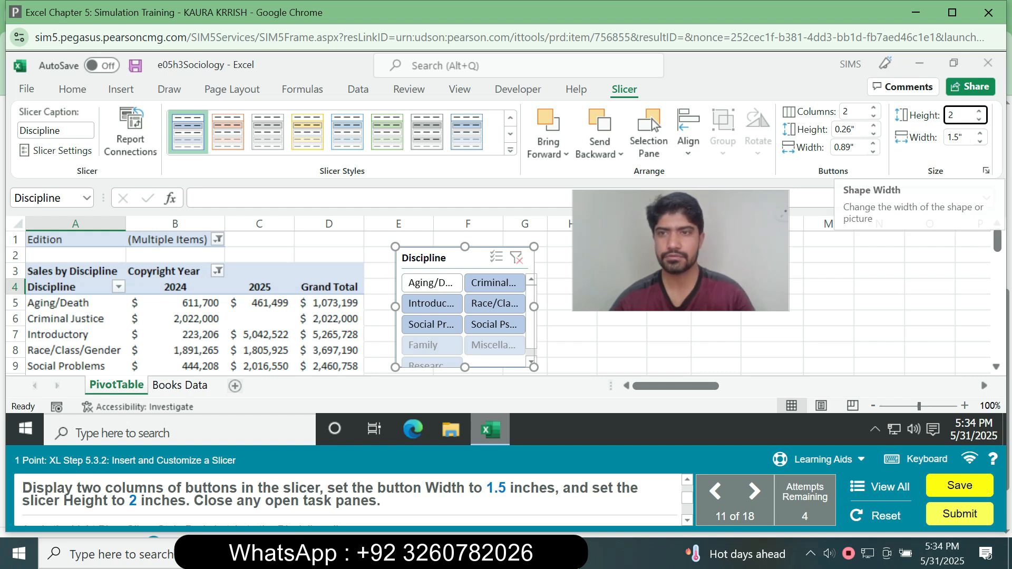
Set the button width of the Discipline slicer to 1.5 inches.
left_click(847, 147)
type("1.5\"")
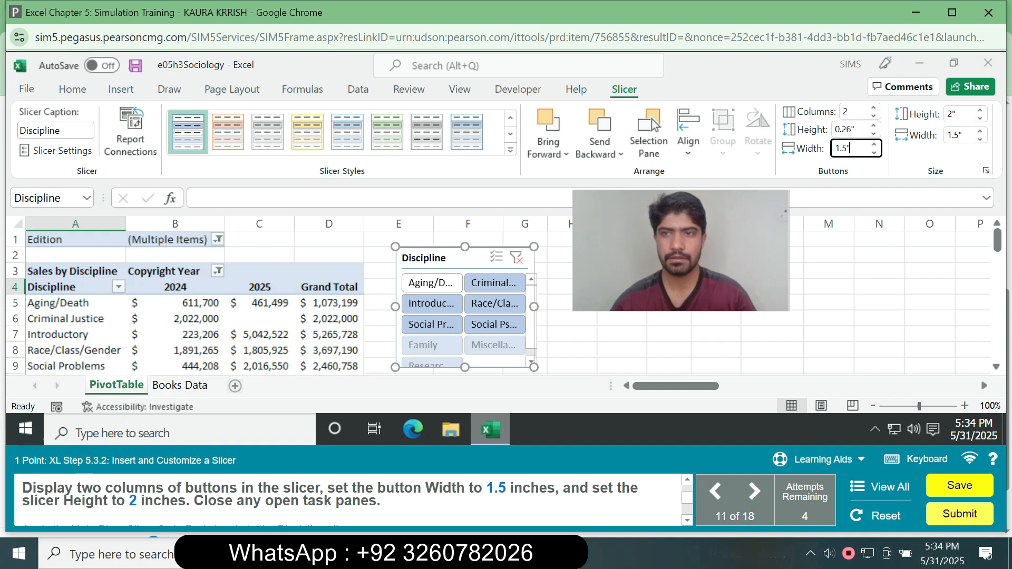
key("Return")
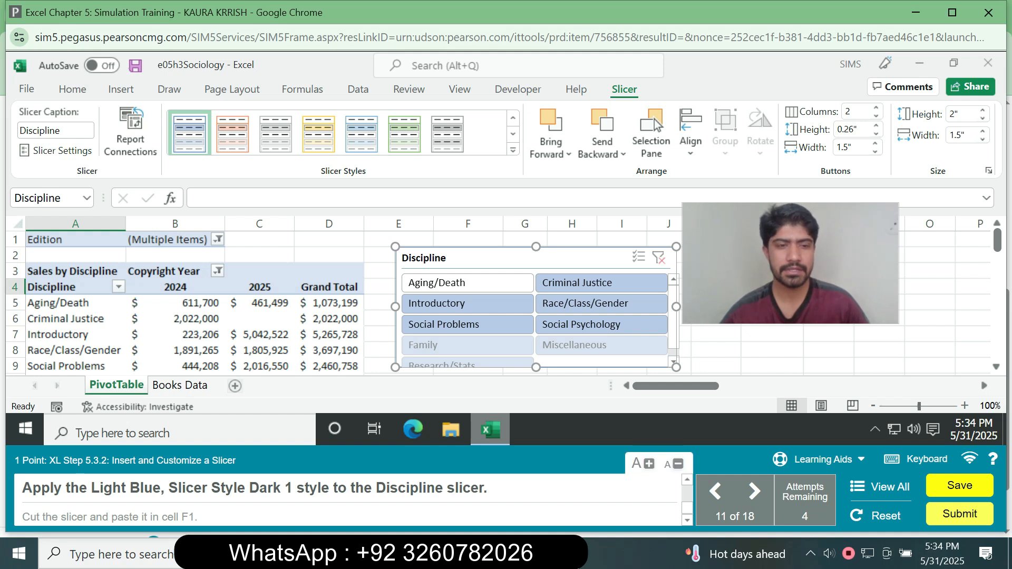
Apply the Light Blue, Slicer Style Dark 1 style to the Discipline slicer, and cut and paste the slicer into cell F1.
left_click(512, 150)
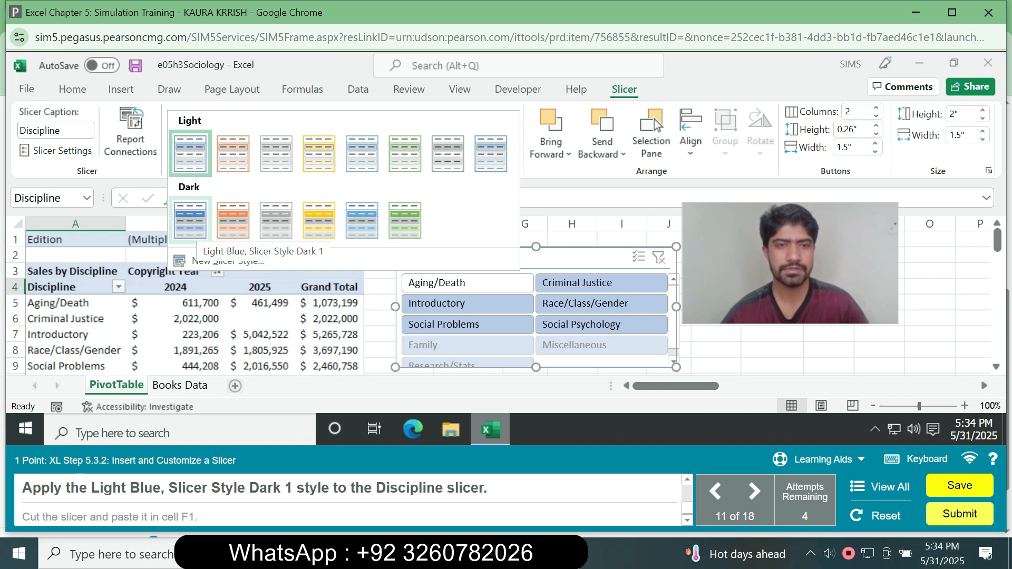
left_click(190, 219)
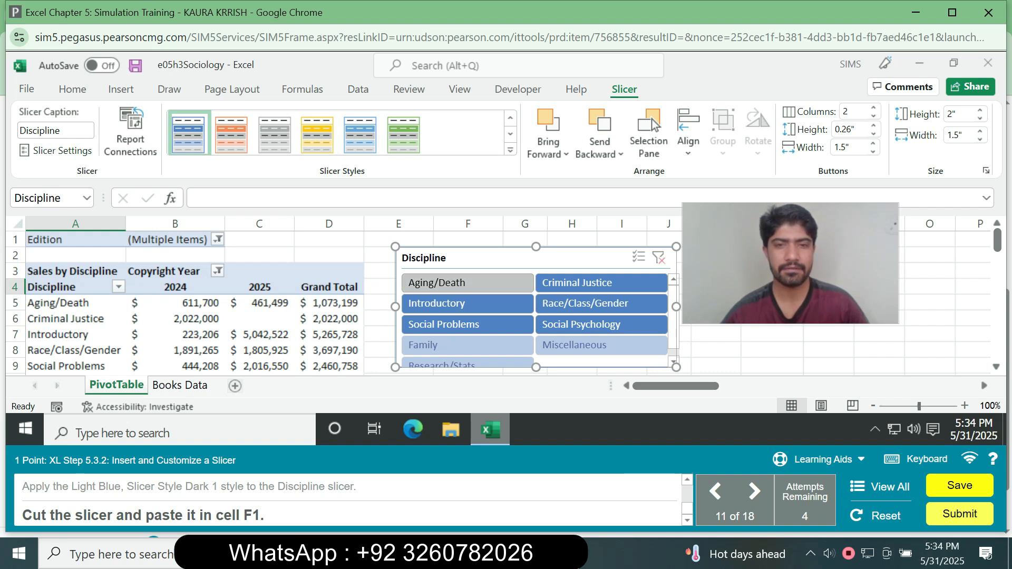
right_click(471, 257)
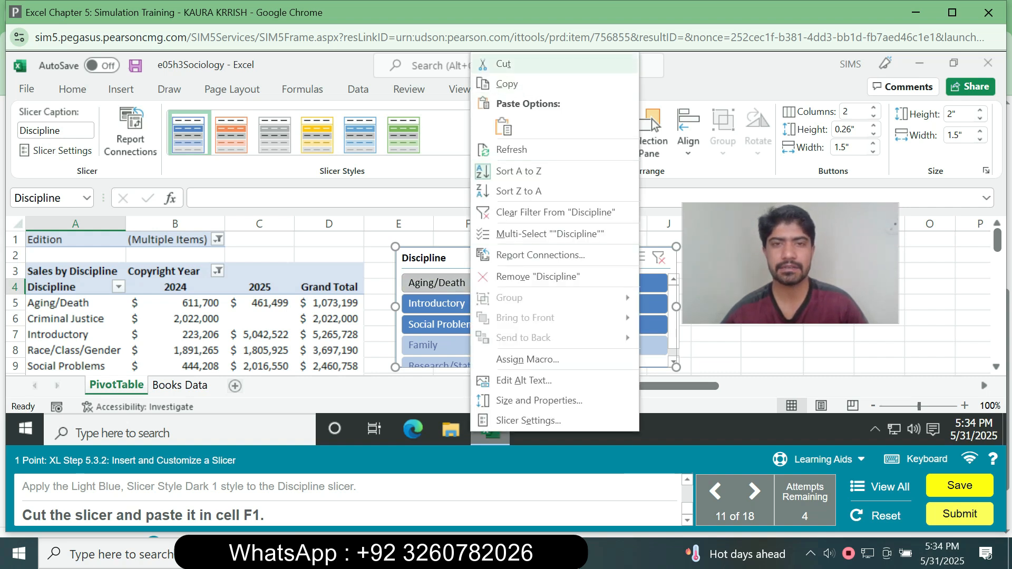
left_click(520, 63)
left_click(468, 239)
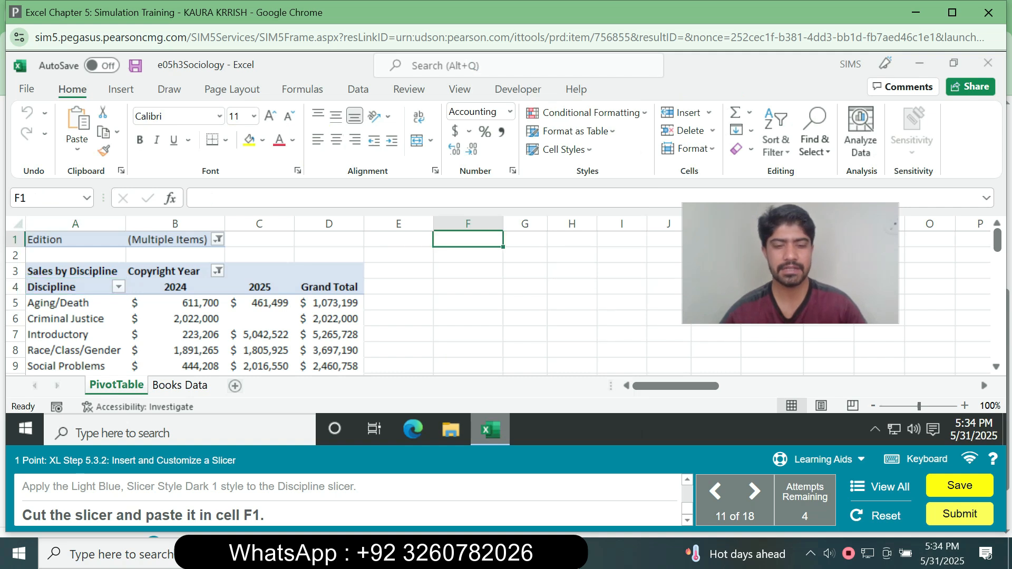
key("ctrl+v")
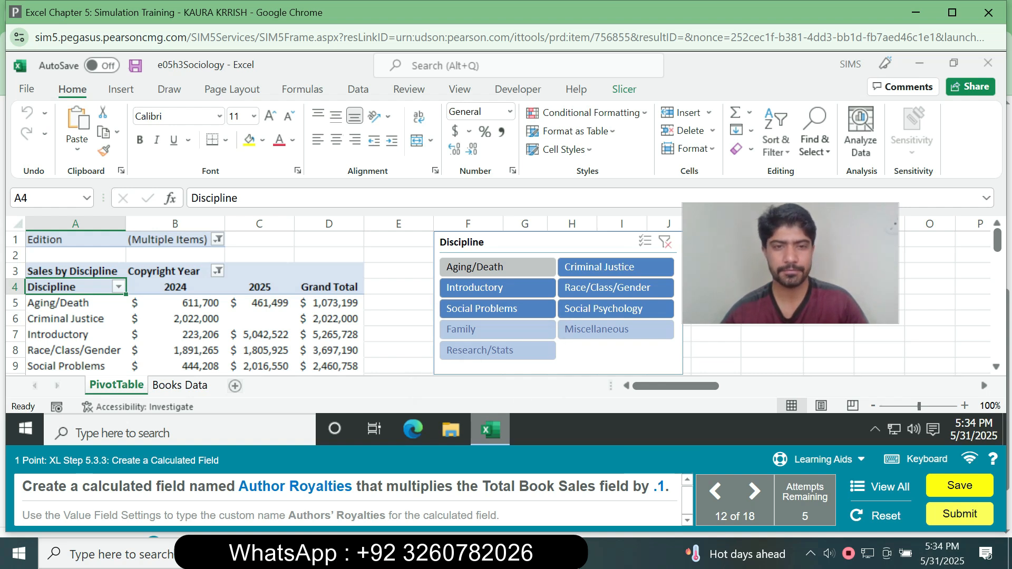
Start a new calculated field in the PivotTable and name it Author Royalties.
left_click(329, 288)
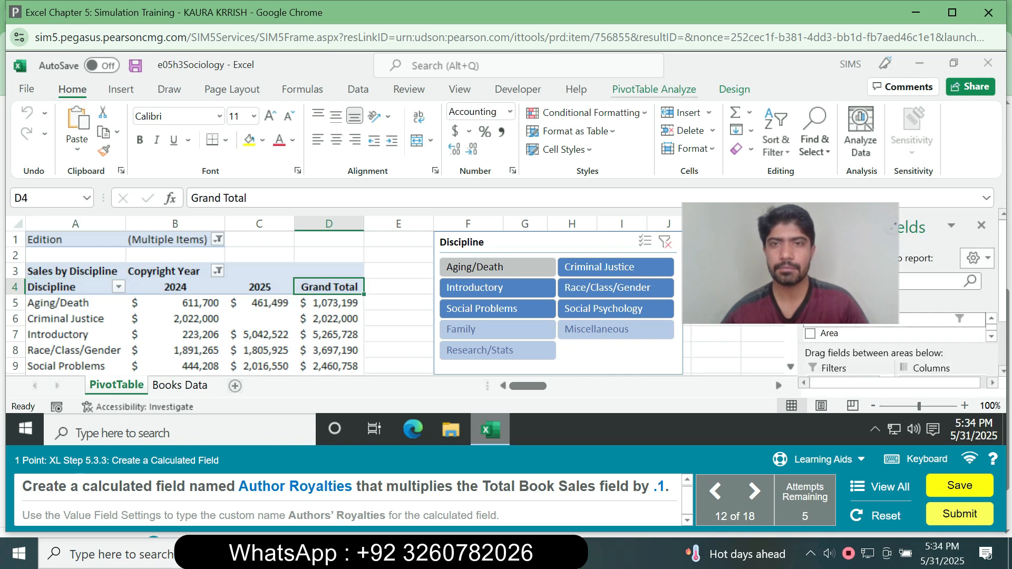
left_click(654, 89)
left_click(717, 113)
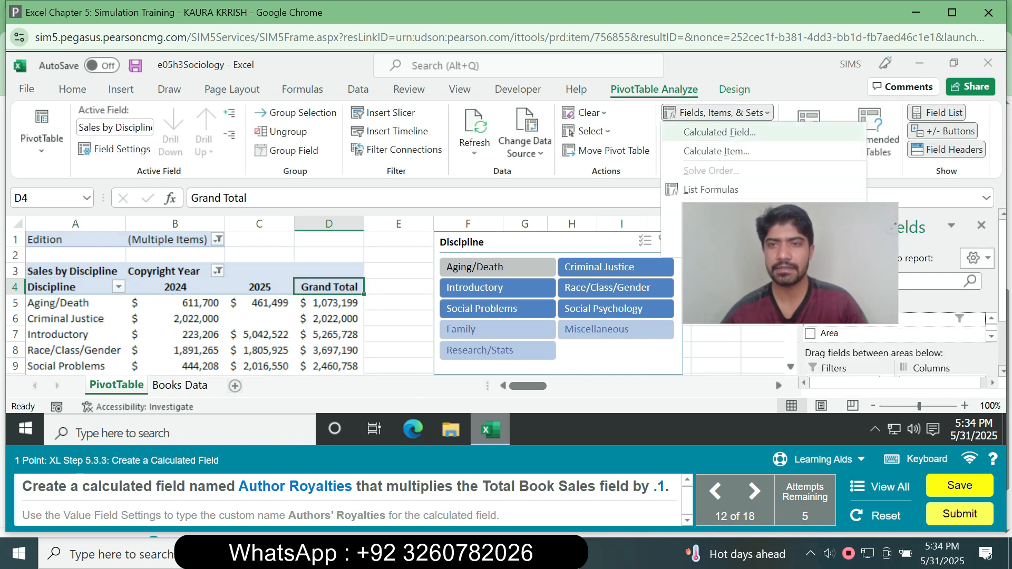
left_click(720, 131)
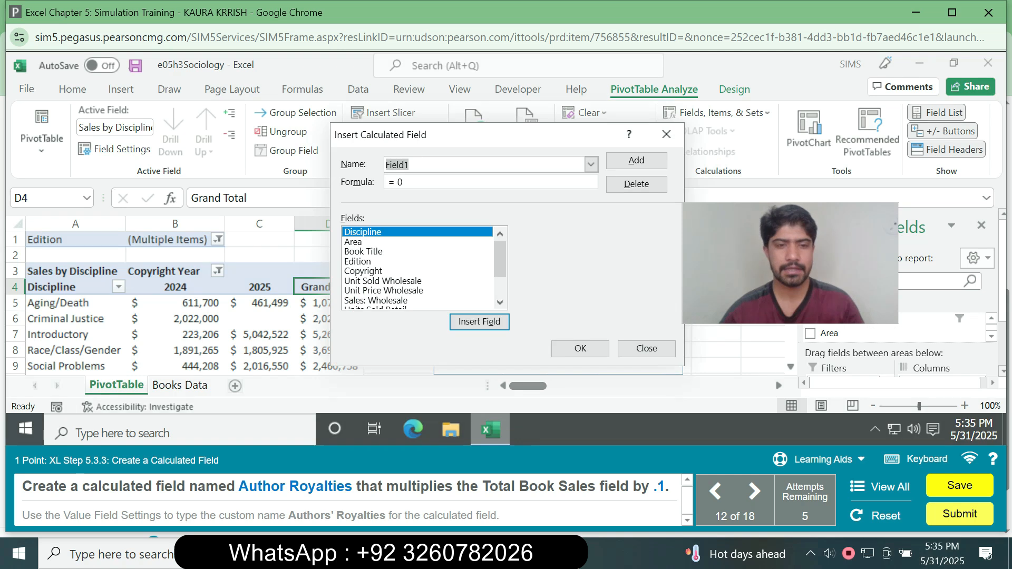
type("A")
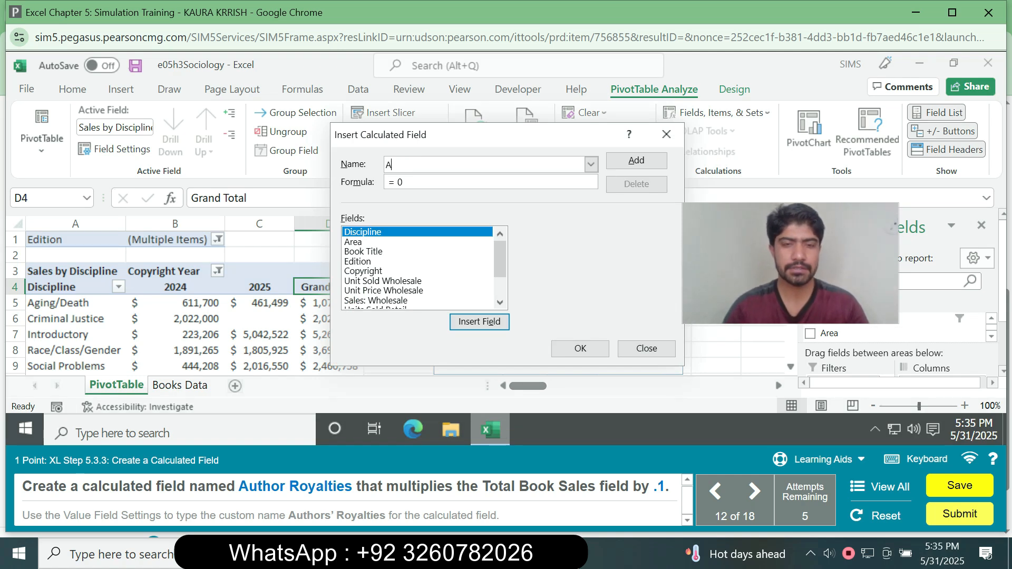
type("uthor")
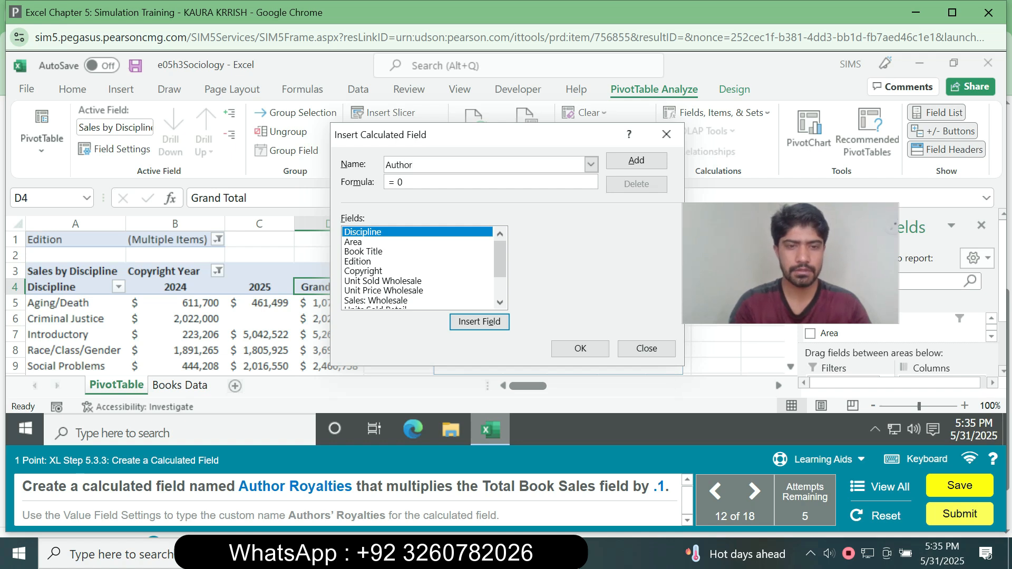
type(" Ro")
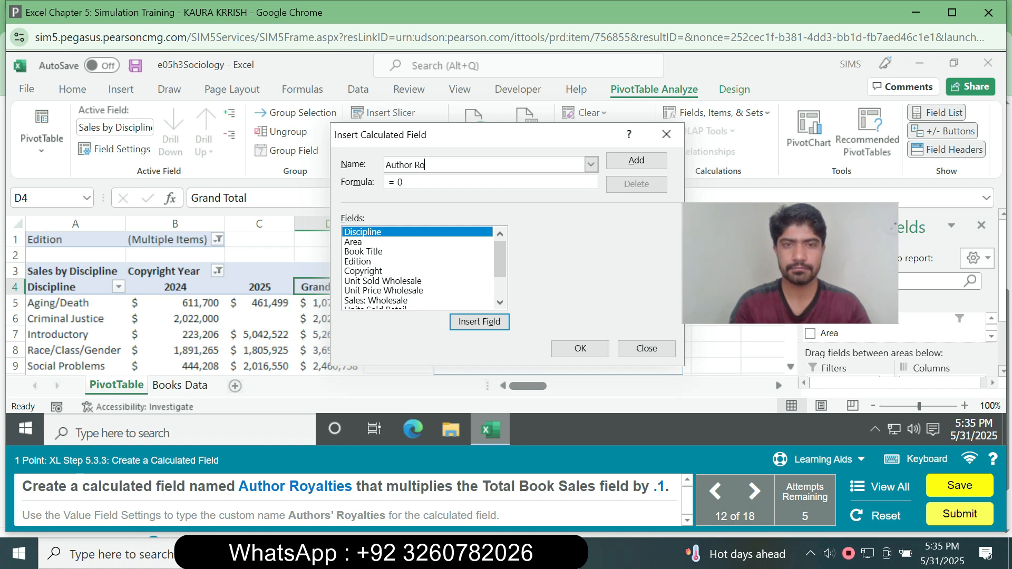
type("y")
type("al")
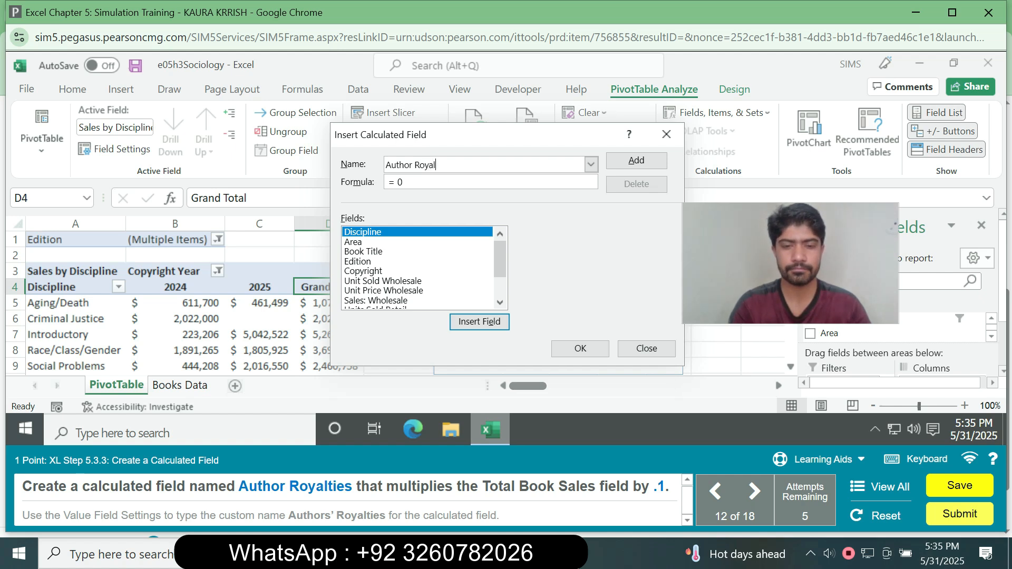
type("ties")
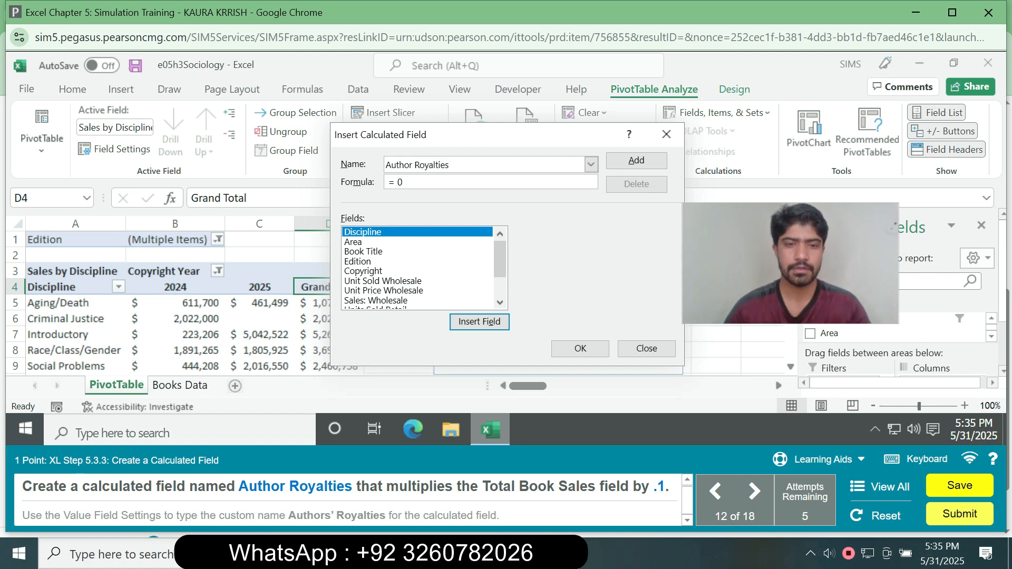
Define the Author Royalties formula as ='Total Book Sales'*.1 and insert the calculated field into the PivotTable.
key("BackSpace")
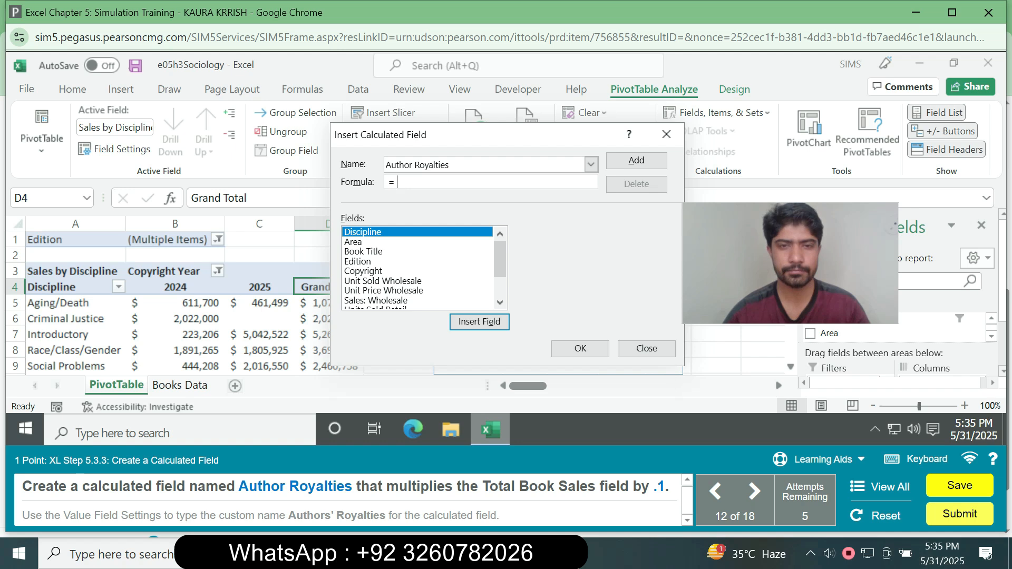
scroll(419, 268, "down", 2)
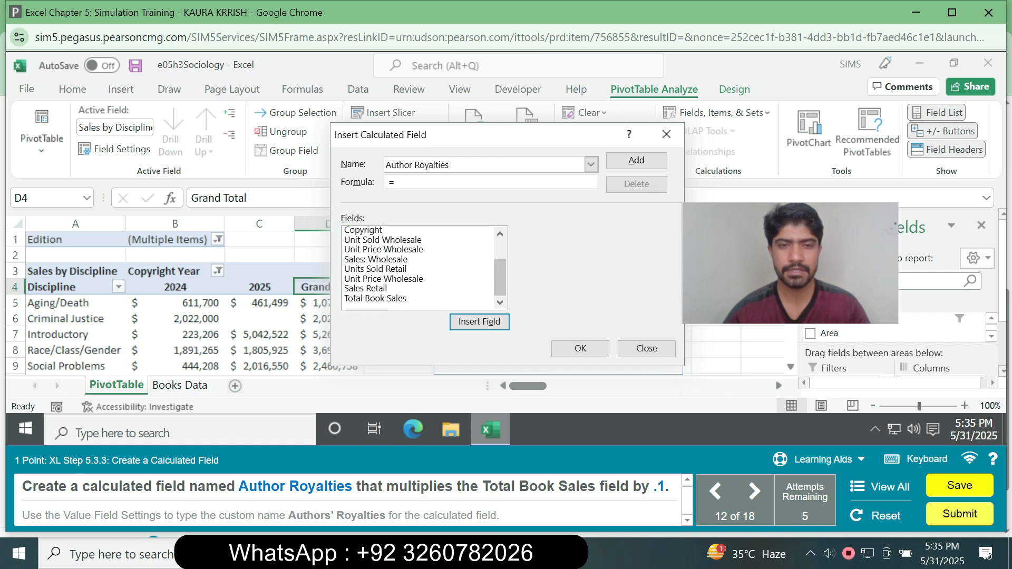
double_click(375, 299)
left_click(375, 299)
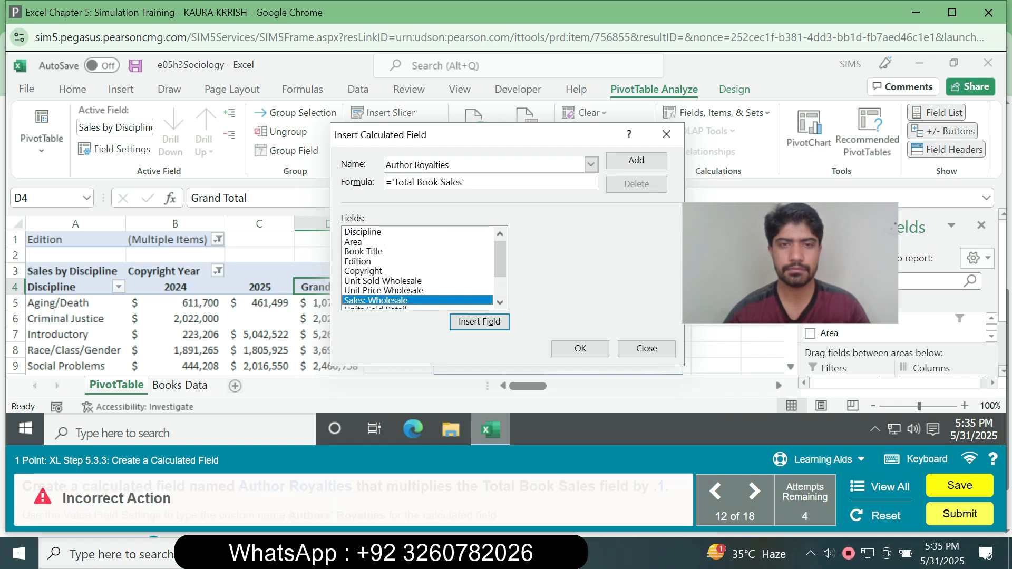
type("*.1")
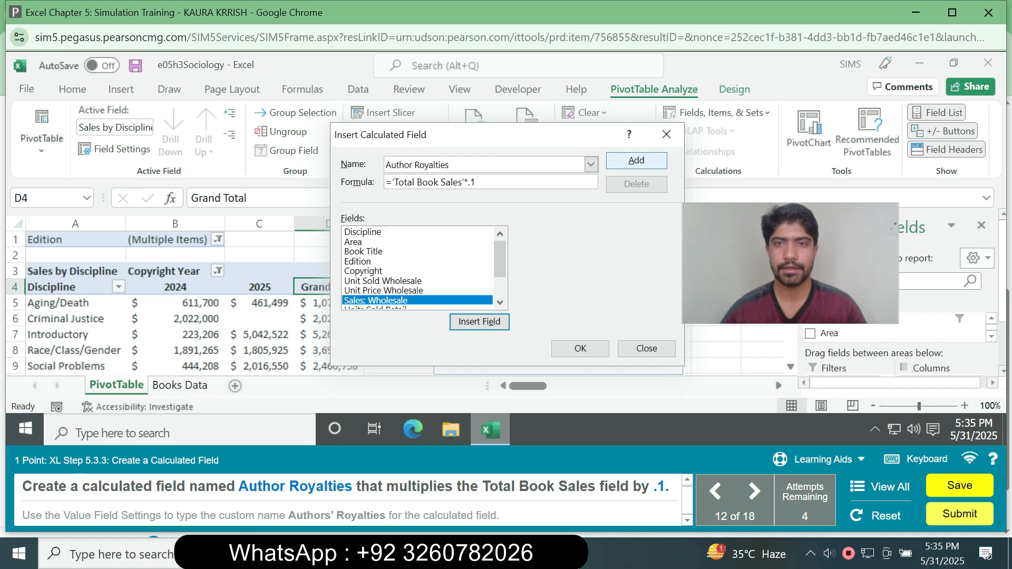
left_click(580, 348)
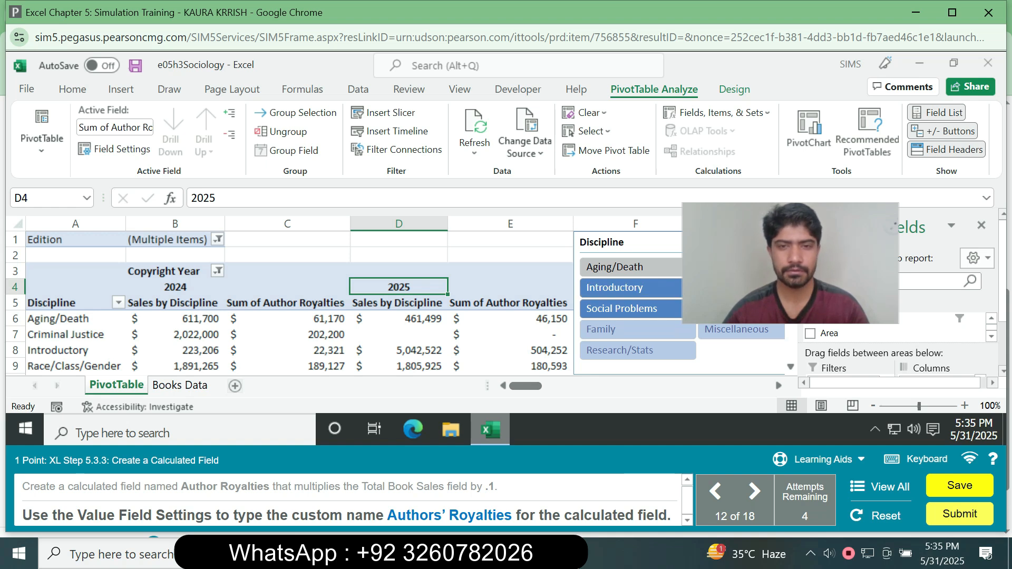
Set the custom name of the Sum of Author Royalties value field to Authors' Royalties.
left_click(511, 303)
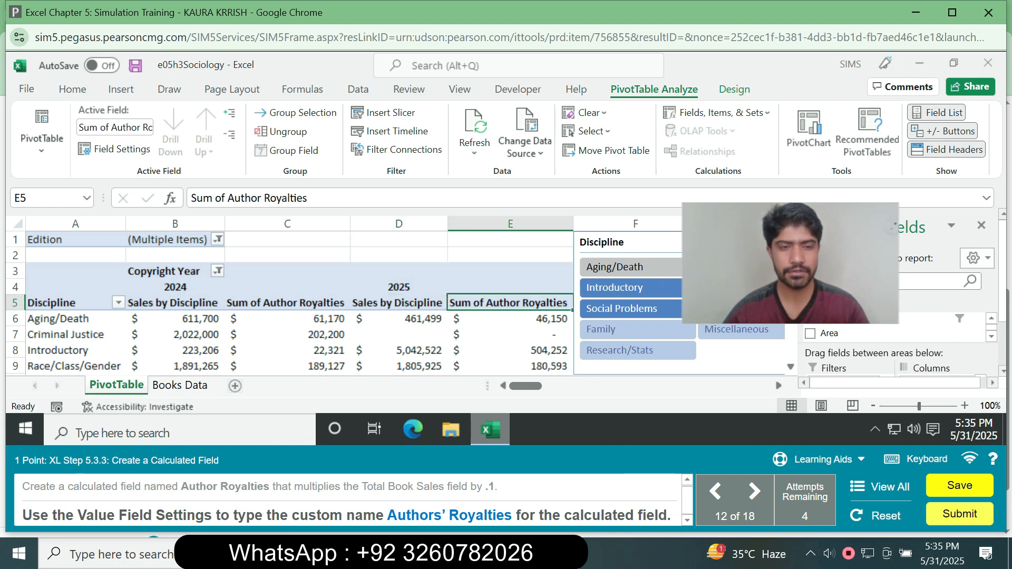
right_click(504, 305)
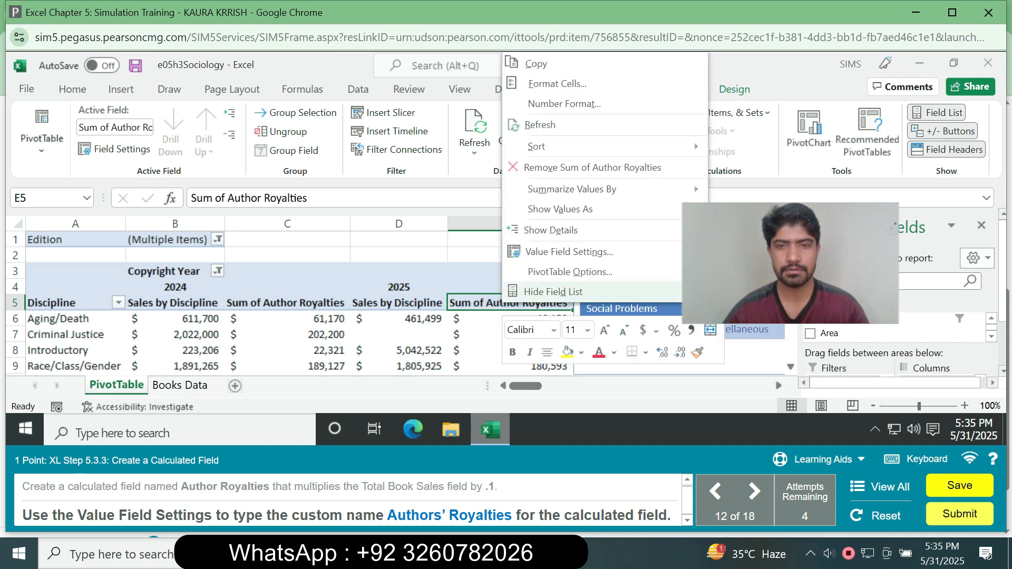
left_click(570, 252)
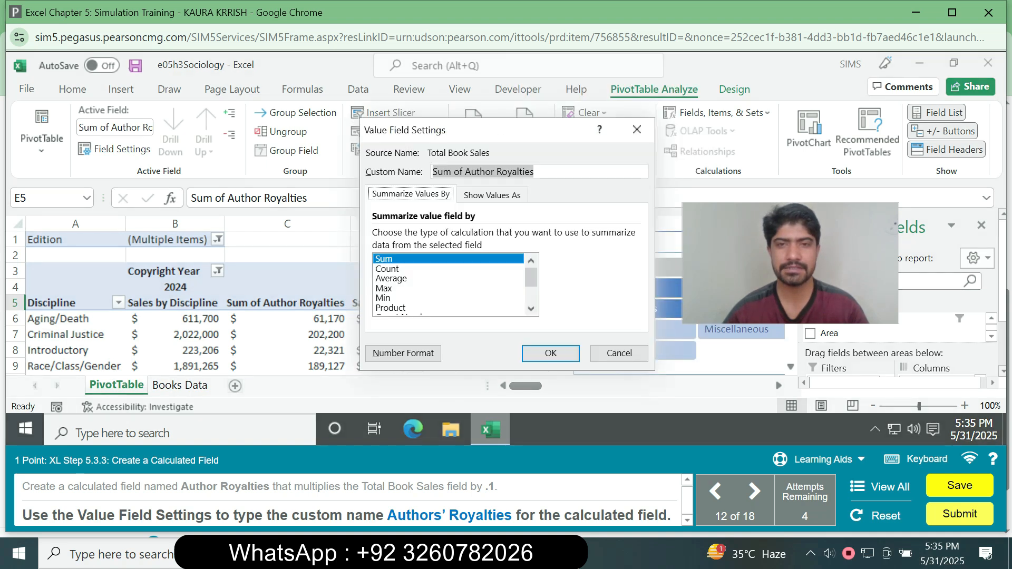
type("A")
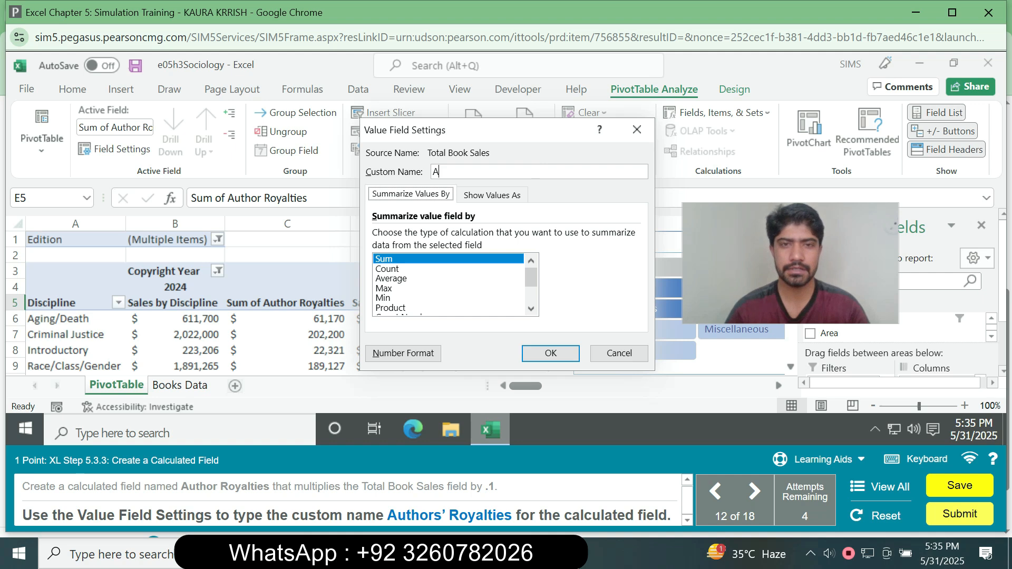
type("ut")
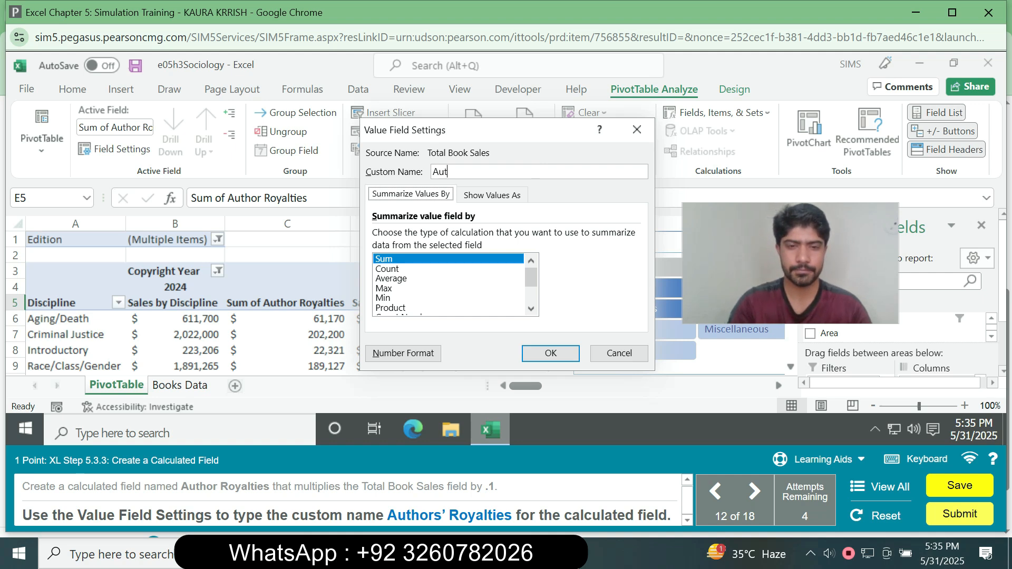
type("hors")
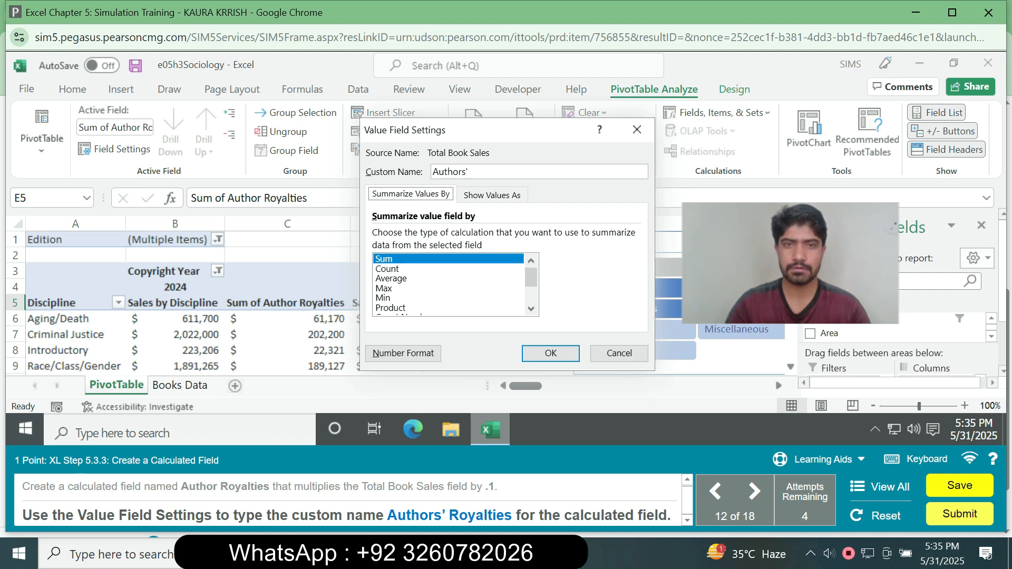
type("' Roy")
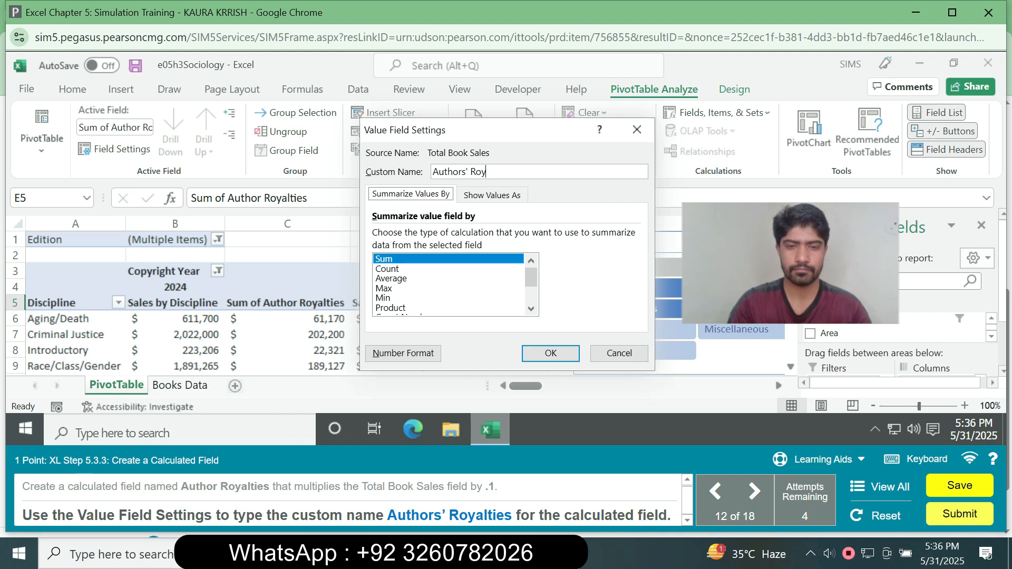
type("alties")
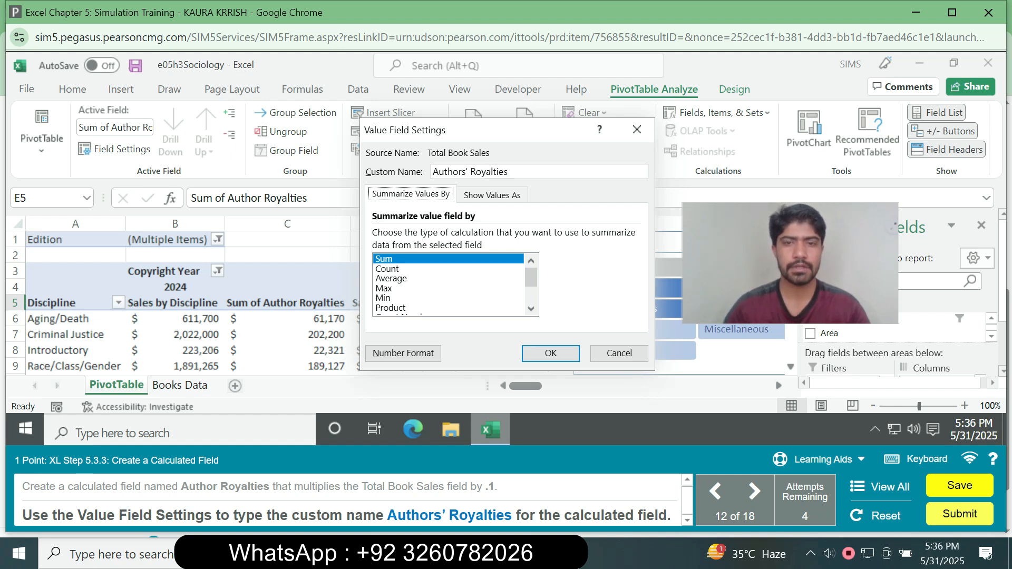
key("Return")
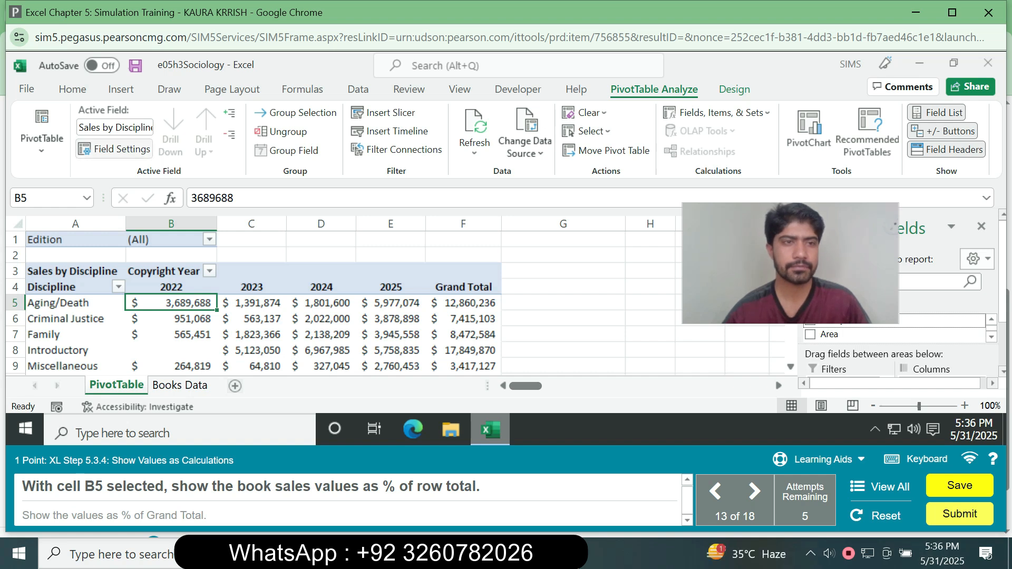
Show the Sales by Discipline values in the PivotTable as % of Row Total.
left_click(114, 148)
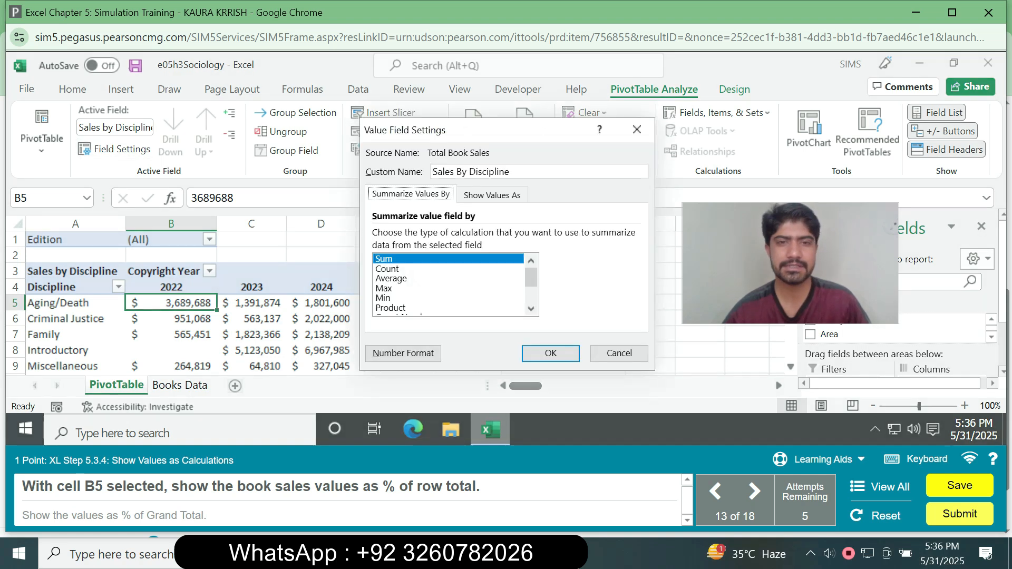
left_click(492, 195)
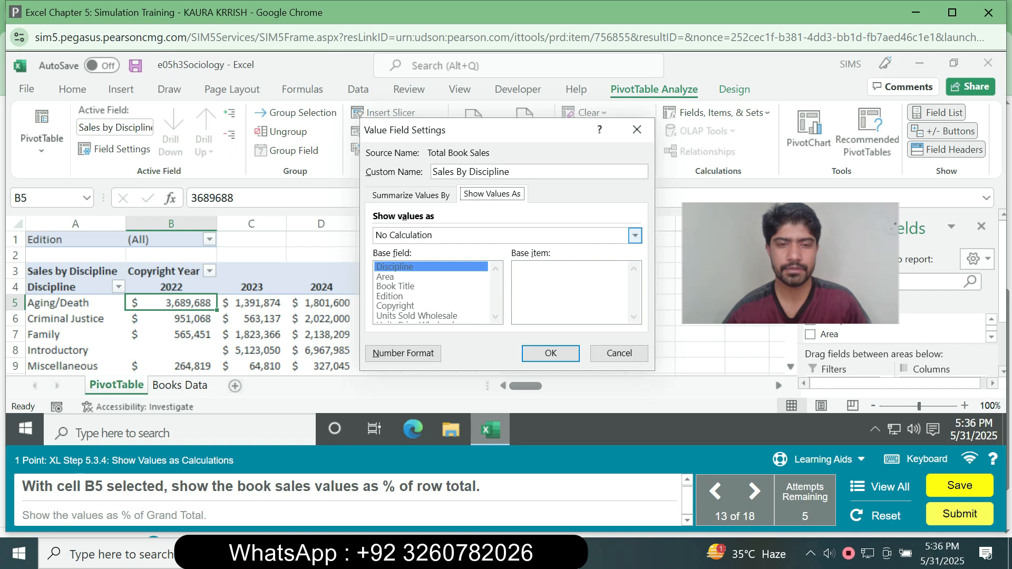
left_click(635, 236)
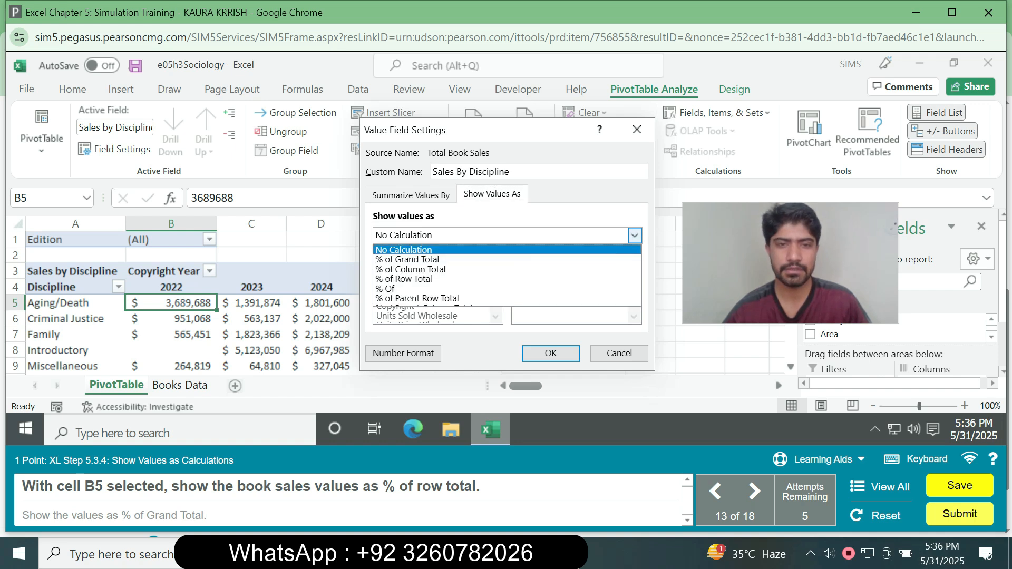
key("Down")
key("Down")
key("Down")
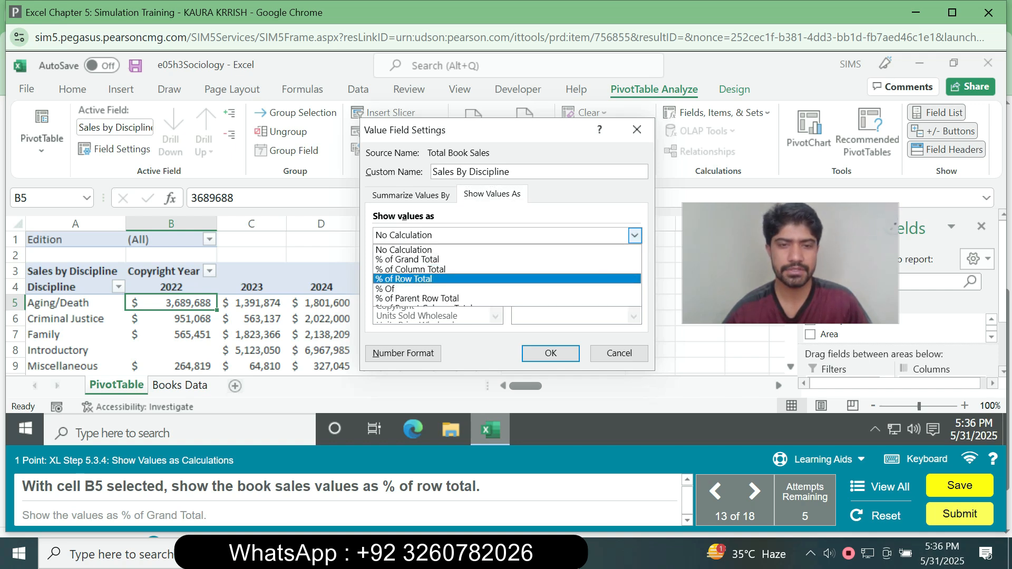
key("Return")
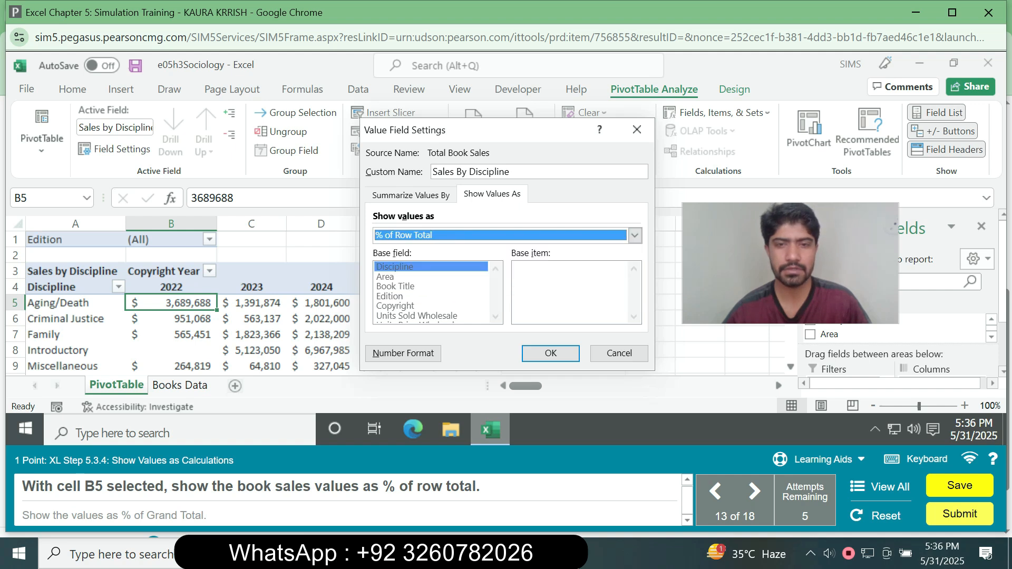
key("Return")
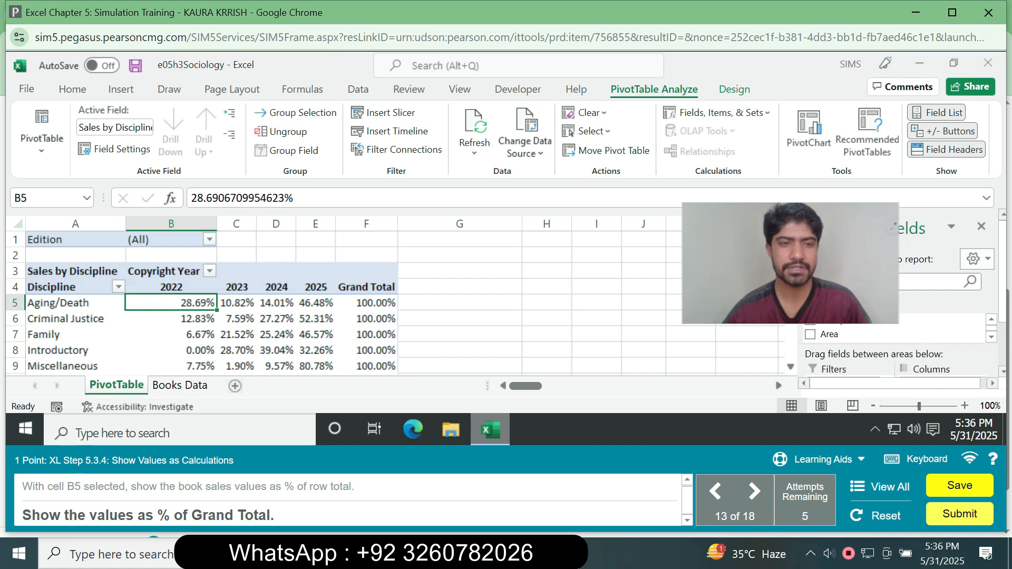
Show the Sales by Discipline values in the PivotTable as % of Grand Total.
left_click(113, 149)
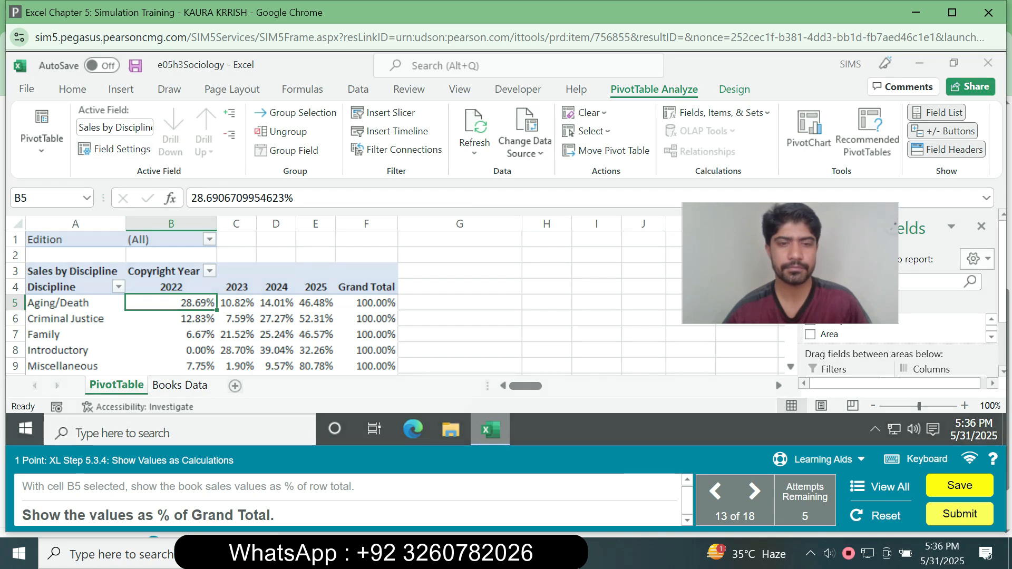
left_click(492, 195)
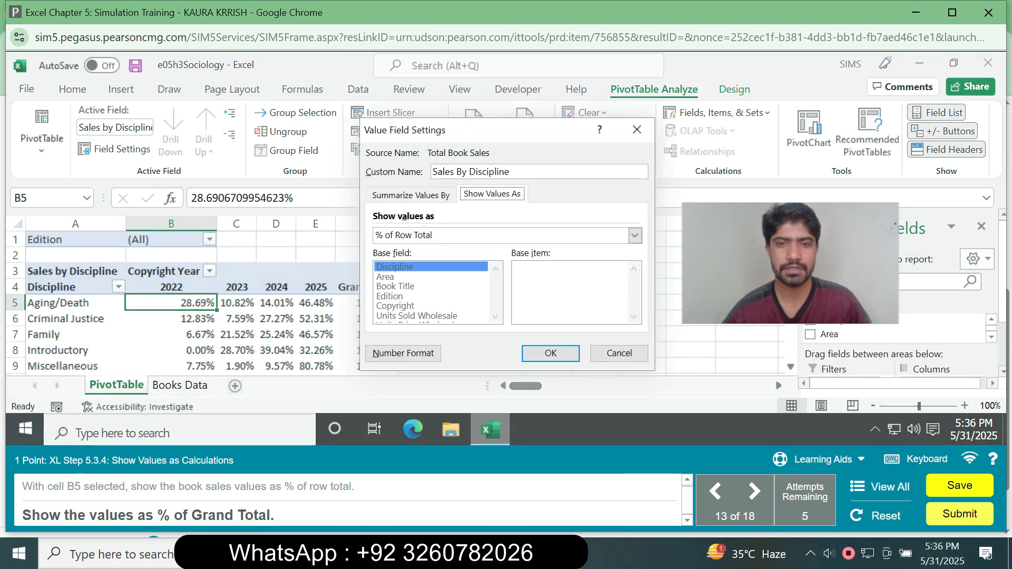
left_click(635, 235)
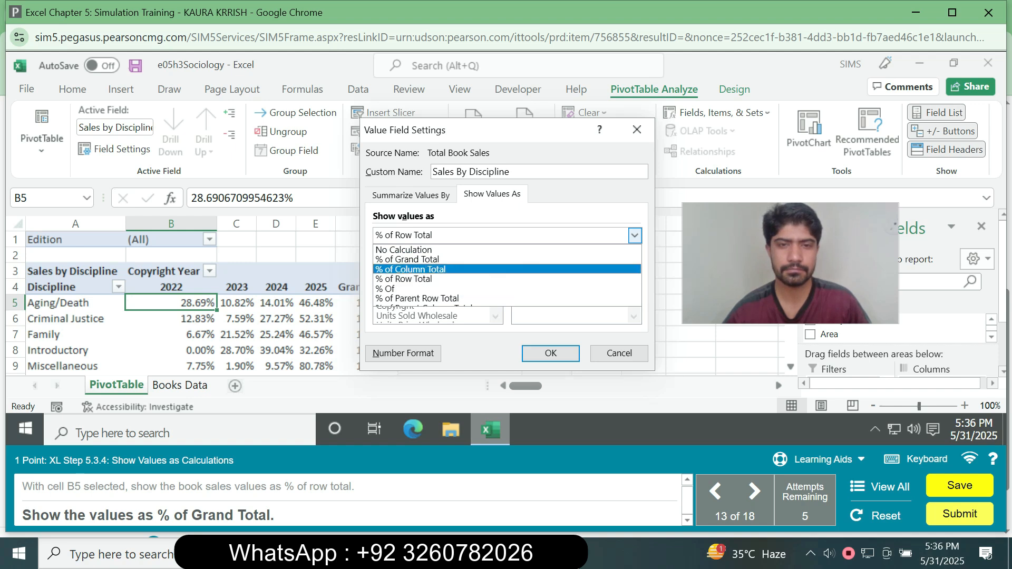
left_click(408, 260)
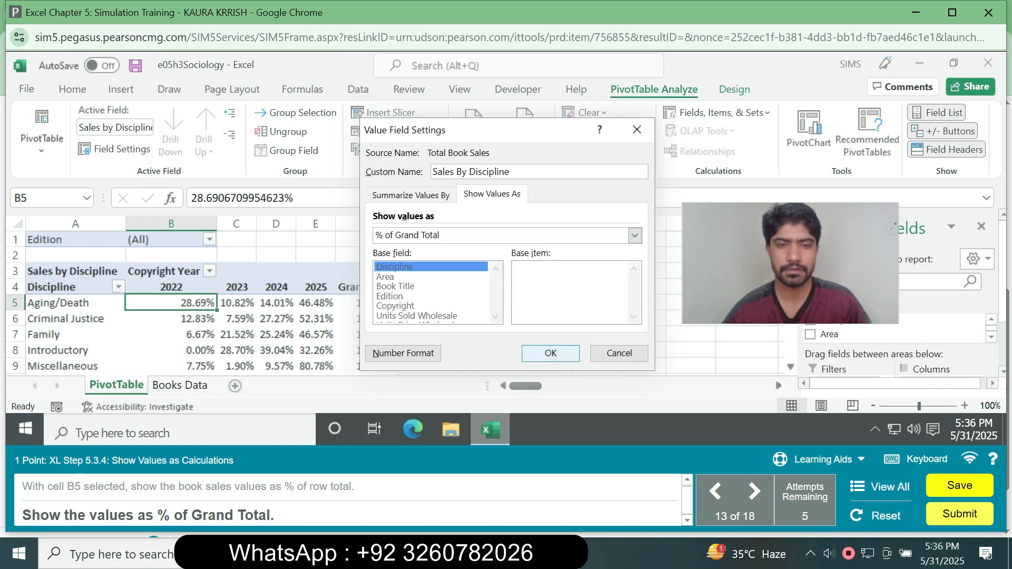
left_click(551, 353)
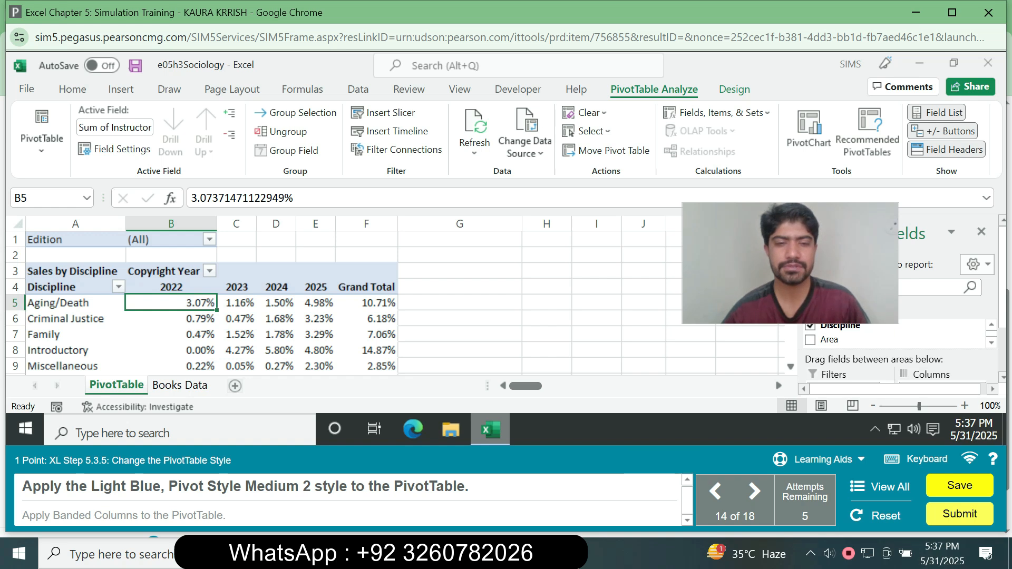
Apply the Light Blue, Pivot Style Medium 2 style and Banded Columns to the PivotTable.
left_click(315, 335)
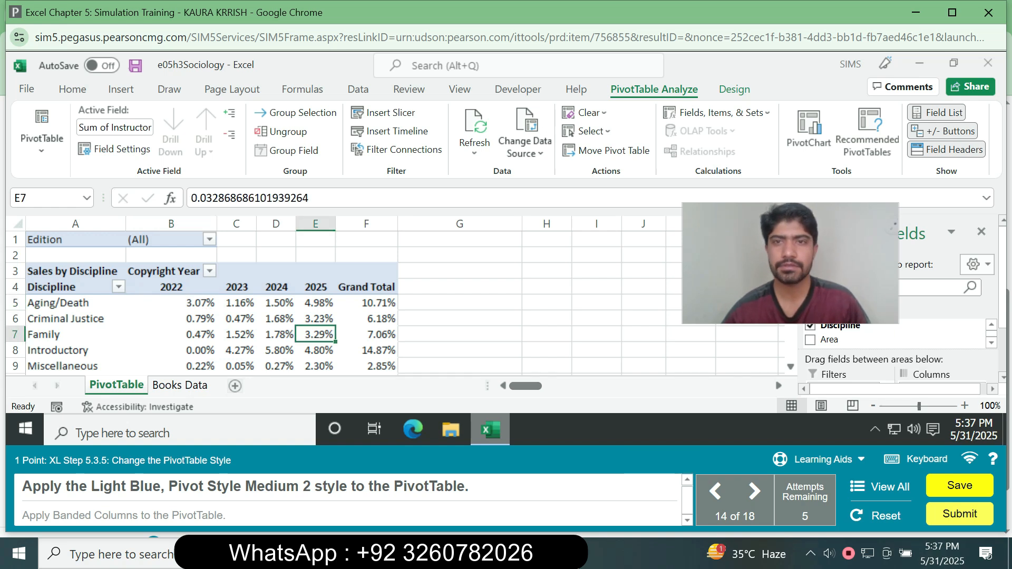
left_click(735, 90)
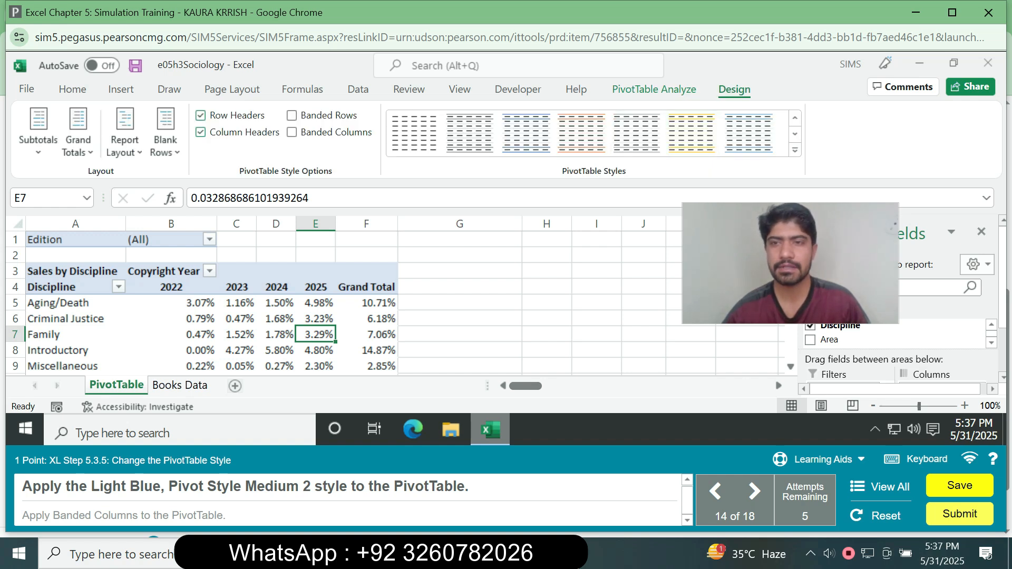
left_click(795, 150)
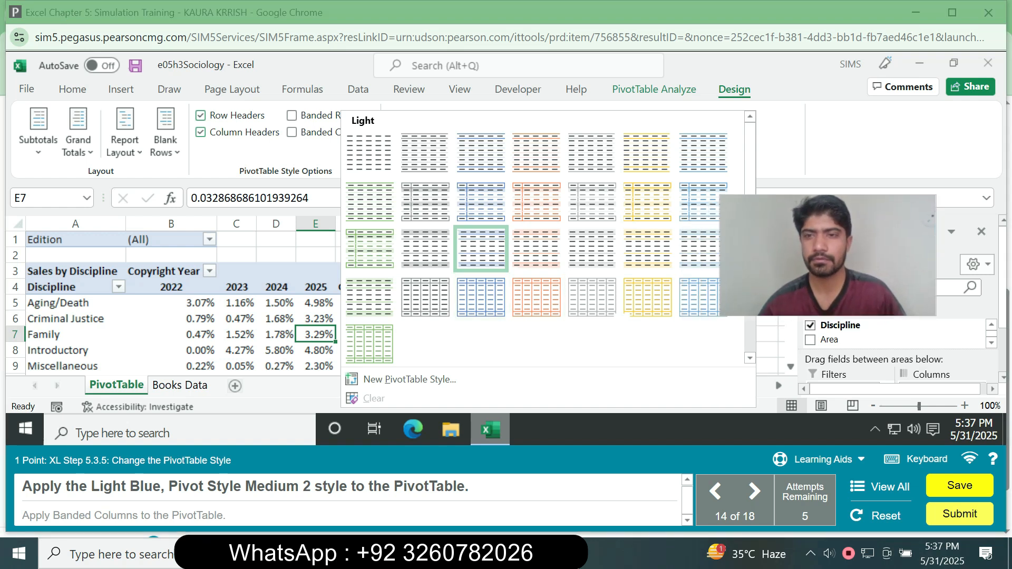
left_click_drag(750, 163, 750, 241)
left_click(426, 180)
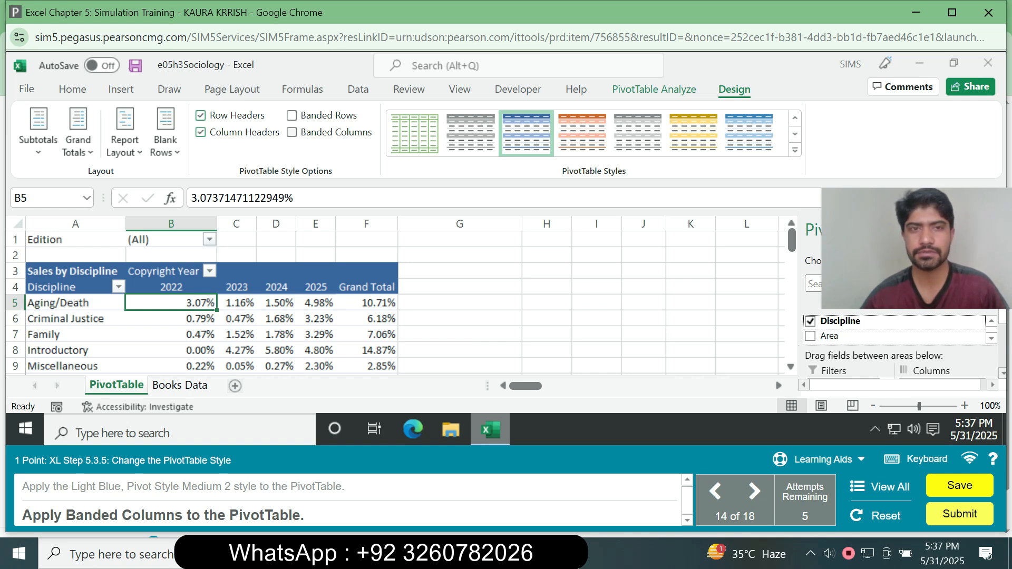
left_click(292, 132)
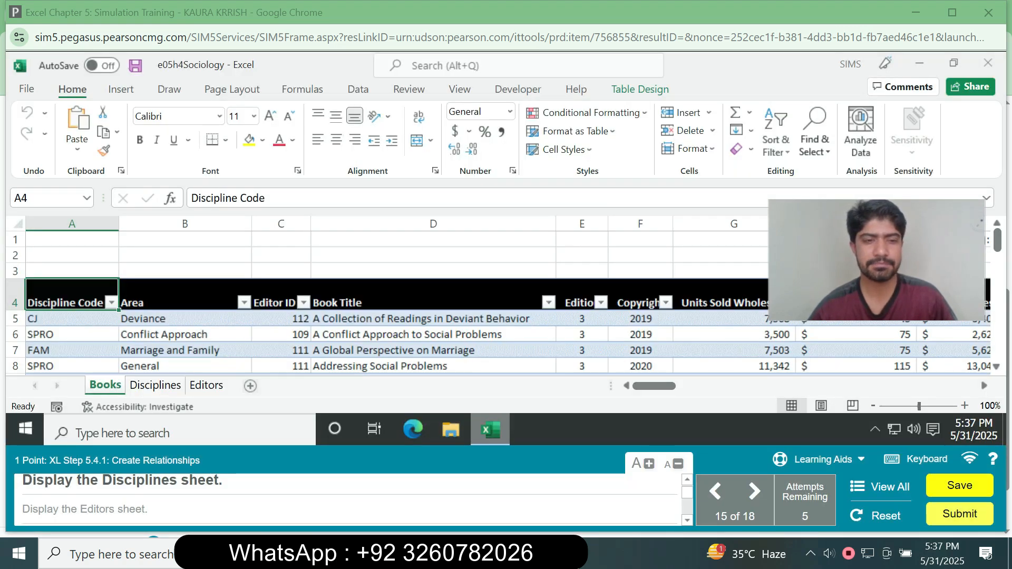
Display the Disciplines sheet and the Editors sheet, and return to the Books sheet.
left_click(155, 385)
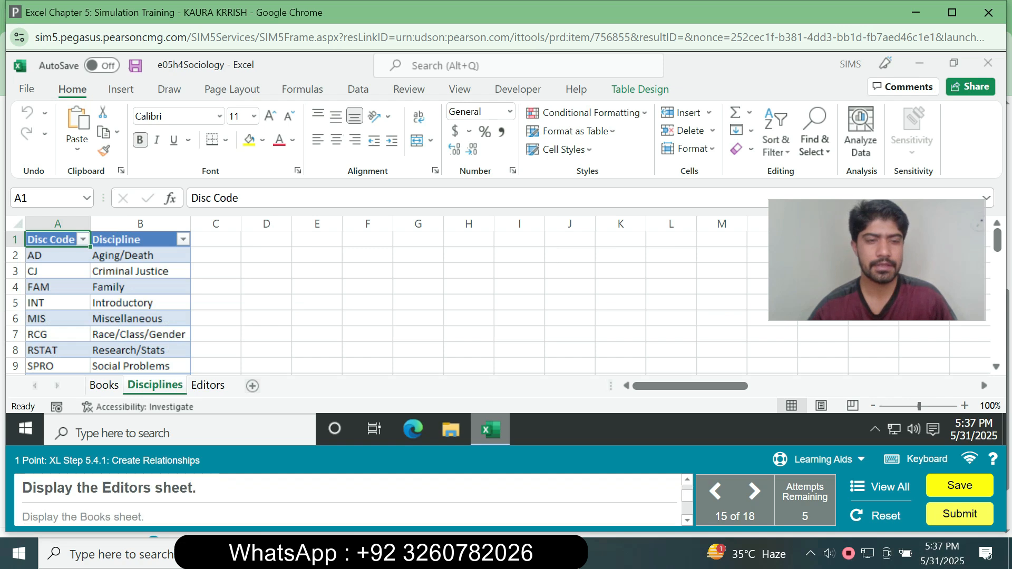
left_click(208, 386)
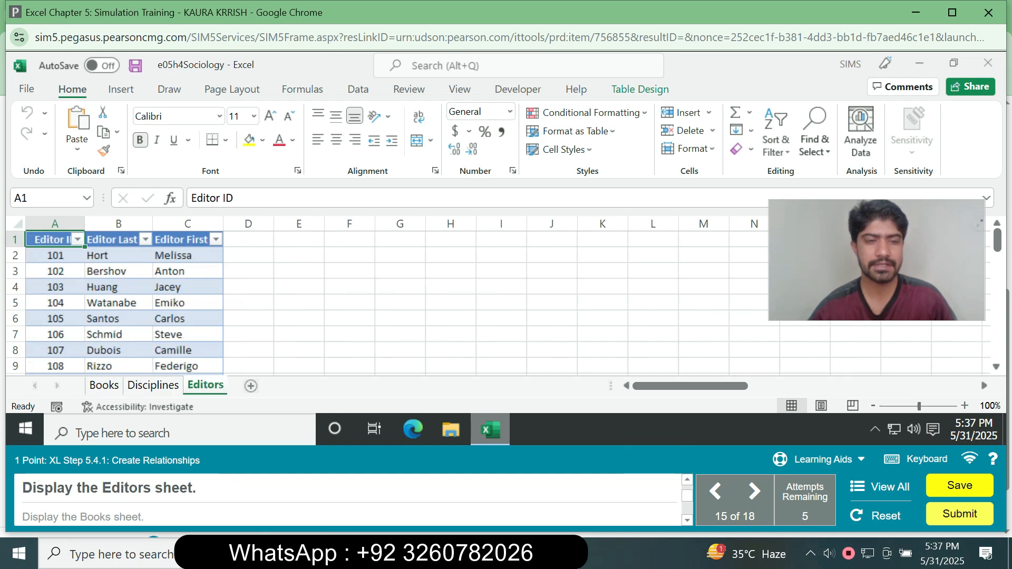
left_click(105, 385)
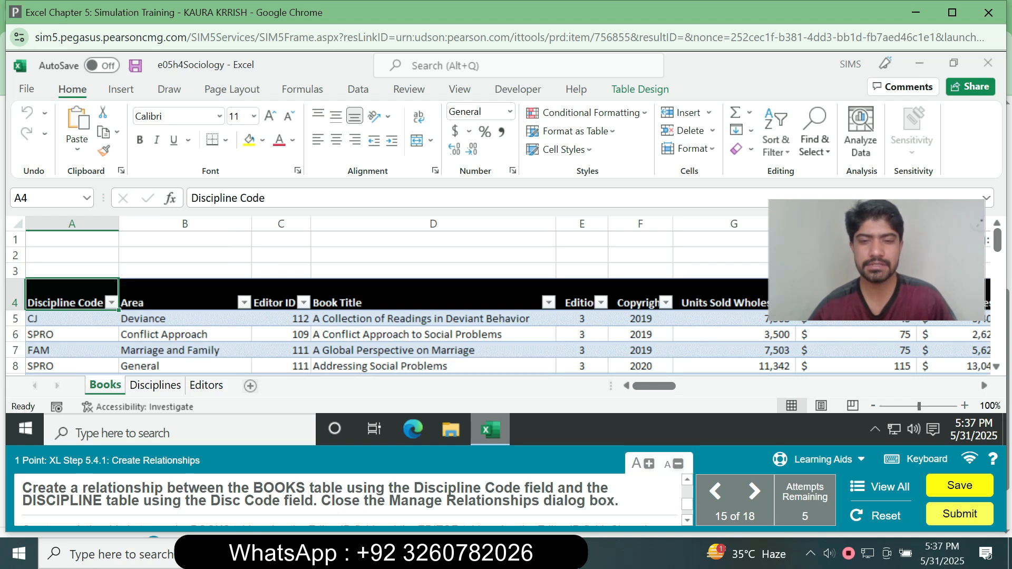
Start a new table relationship with the BOOKS worksheet table and Discipline Code as its foreign column.
left_click(433, 335)
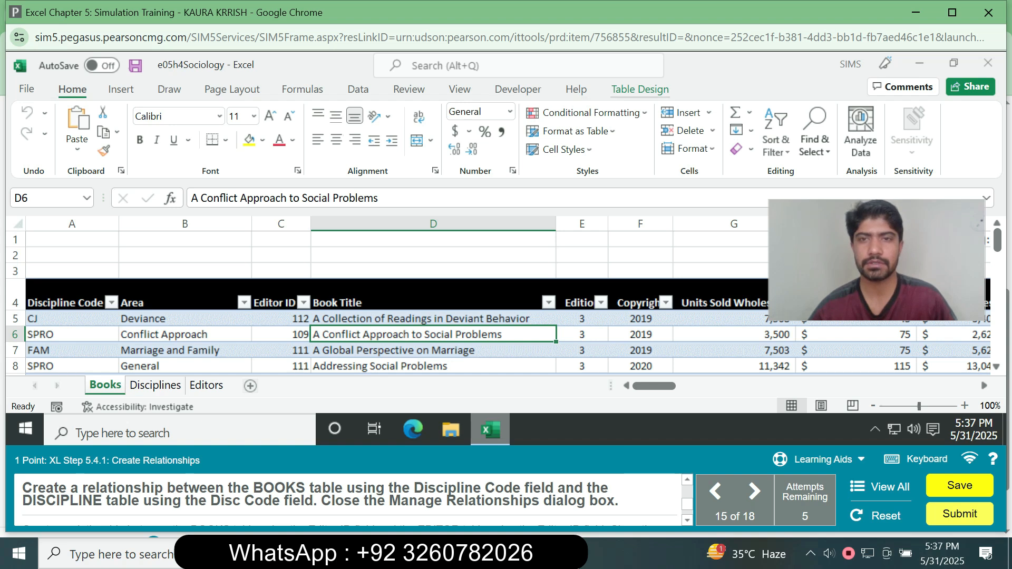
key("alt+j")
key("t")
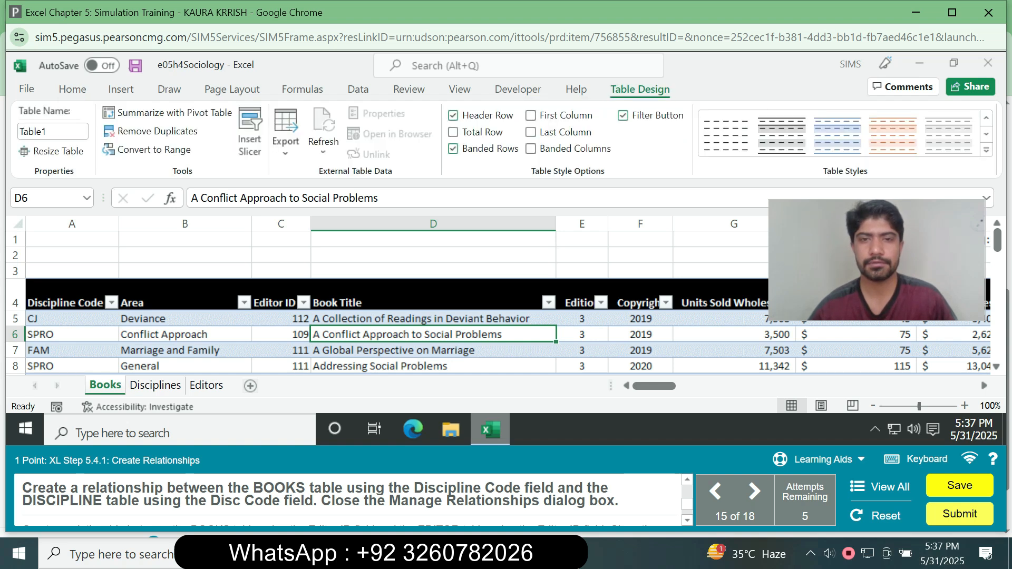
left_click(358, 89)
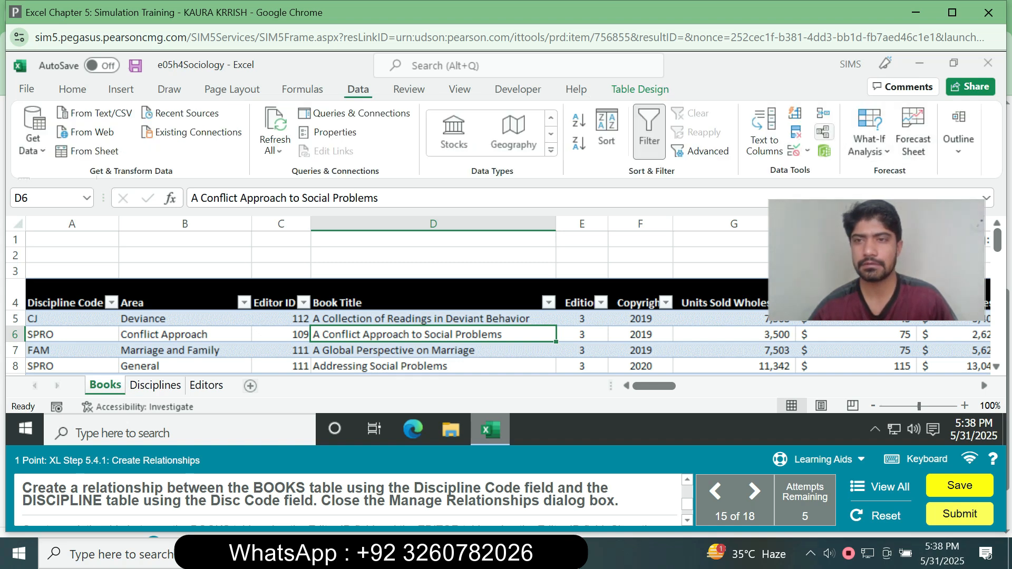
left_click(824, 131)
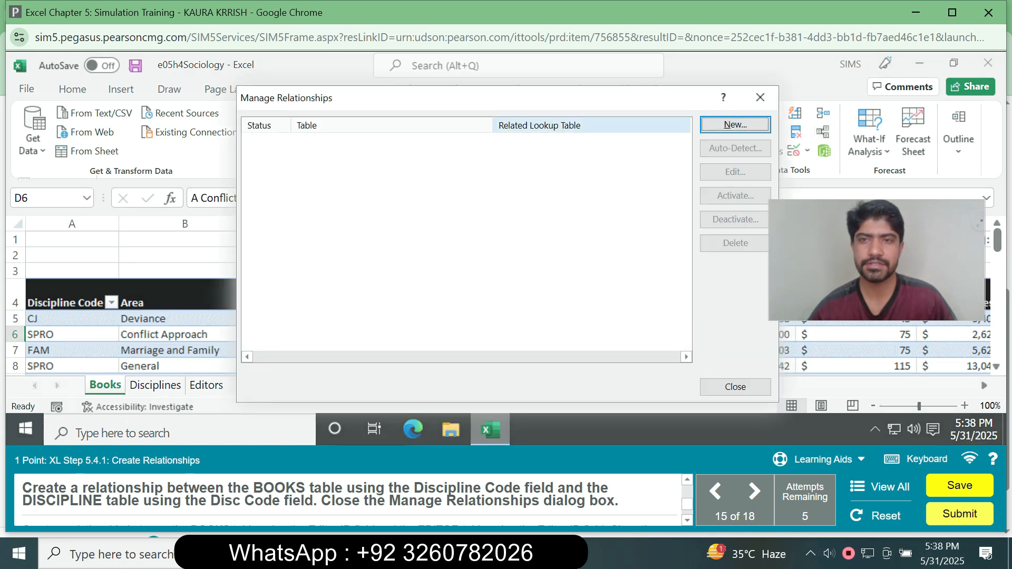
left_click(736, 125)
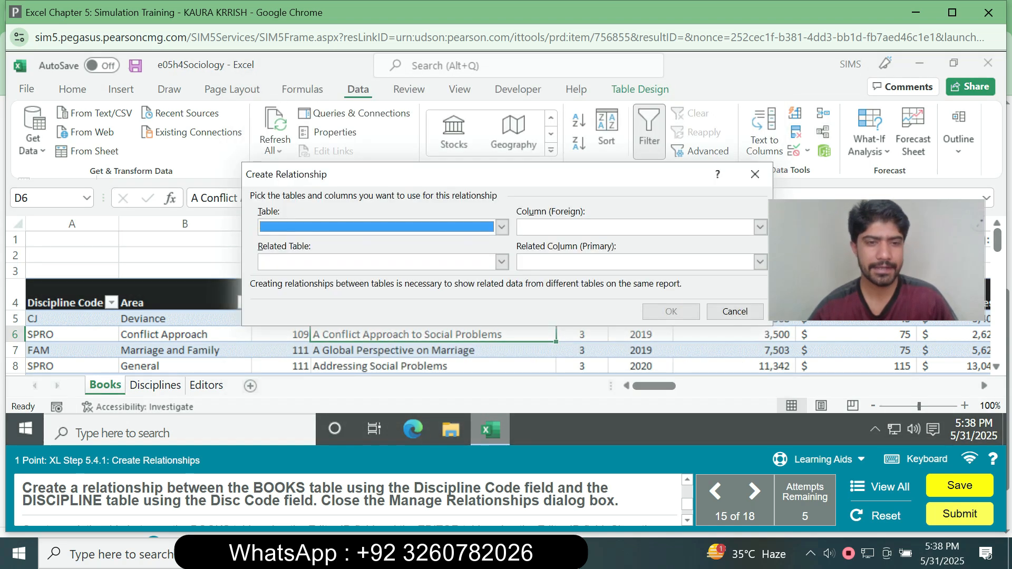
left_click(502, 227)
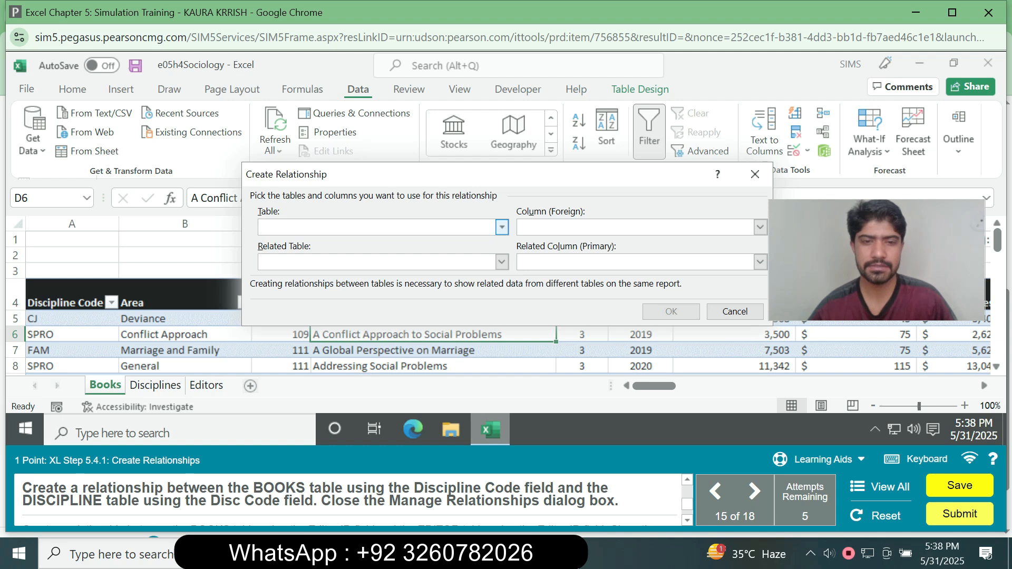
left_click(383, 243)
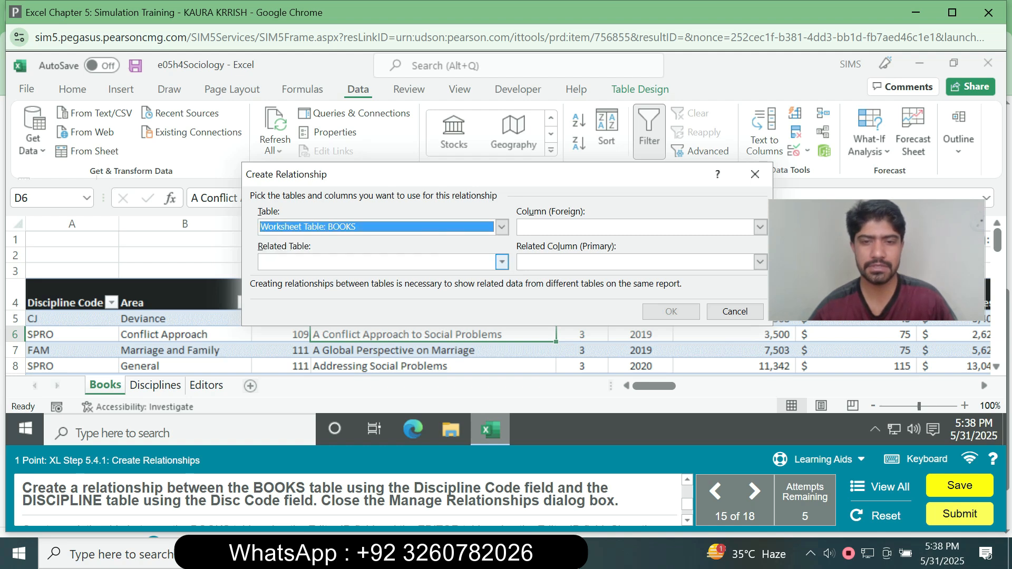
left_click(761, 227)
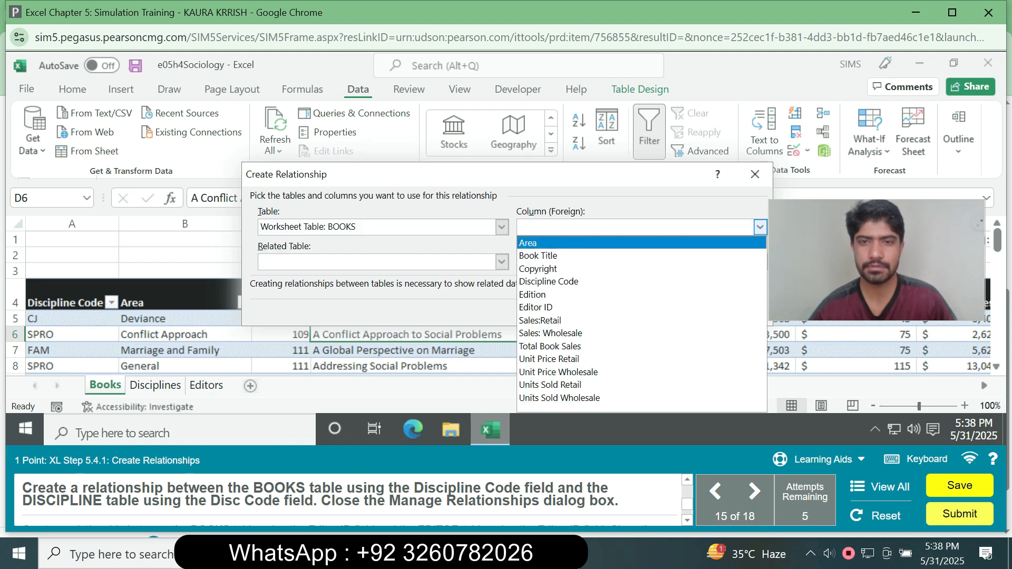
left_click(549, 282)
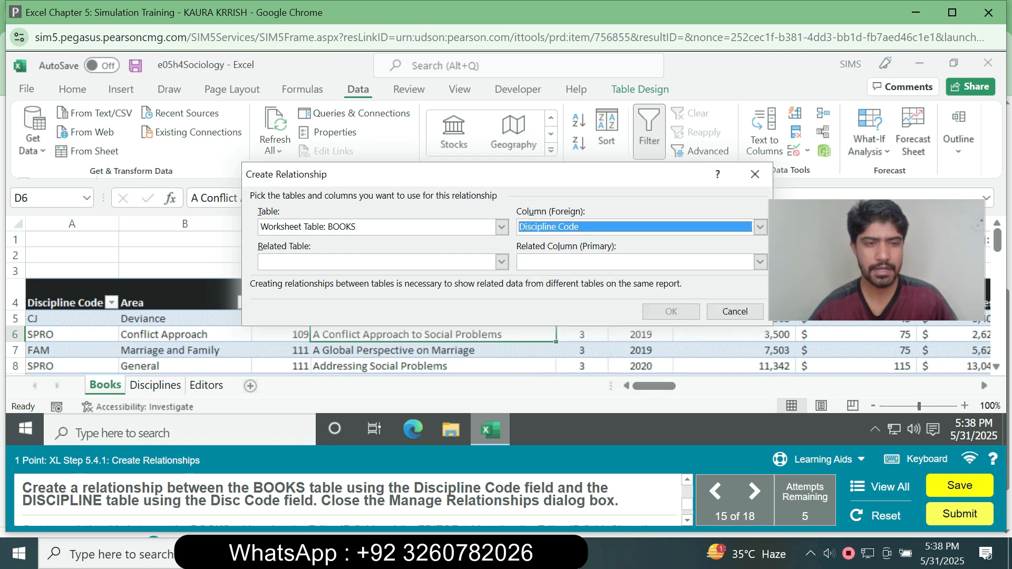
Relate it to the DISCIPLINE table with Disc Code as the primary column, create the relationship and close Manage Relationships.
left_click(501, 262)
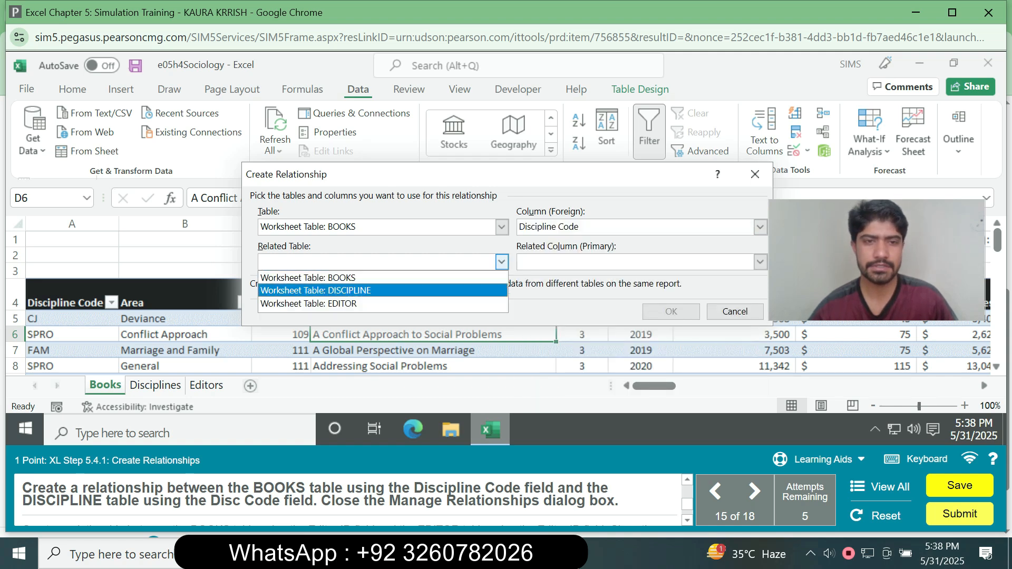
left_click(369, 291)
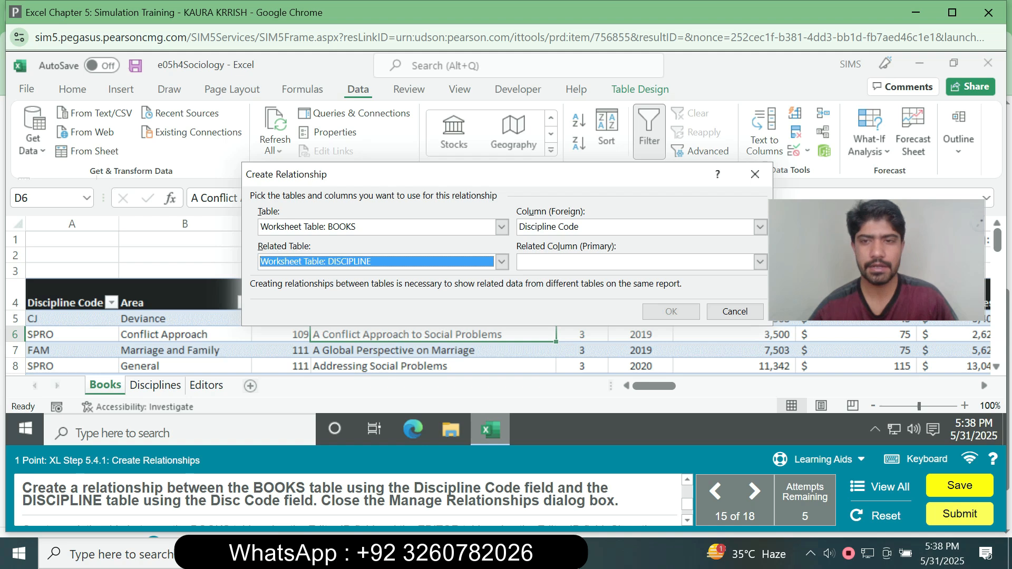
left_click(760, 262)
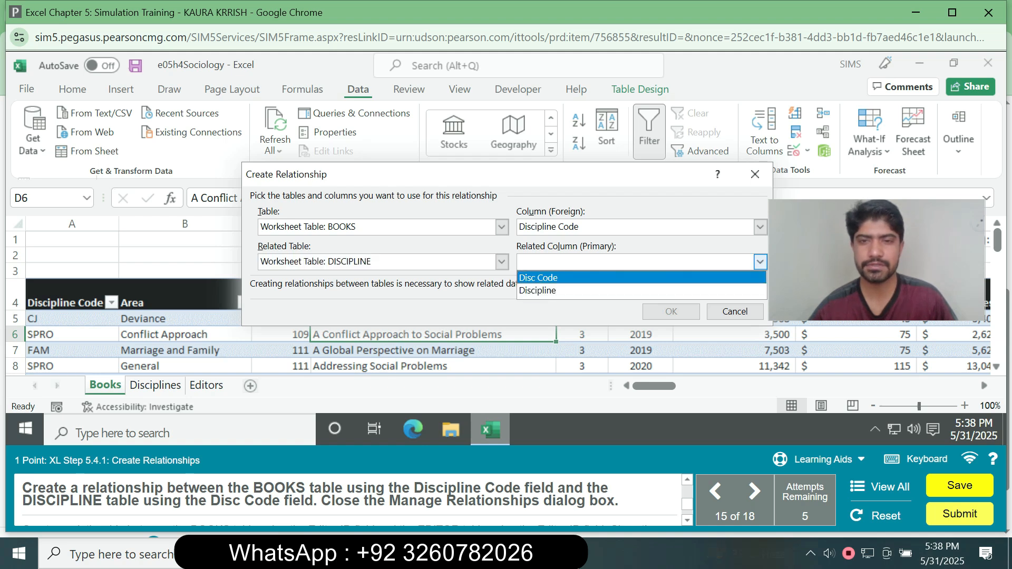
left_click(642, 278)
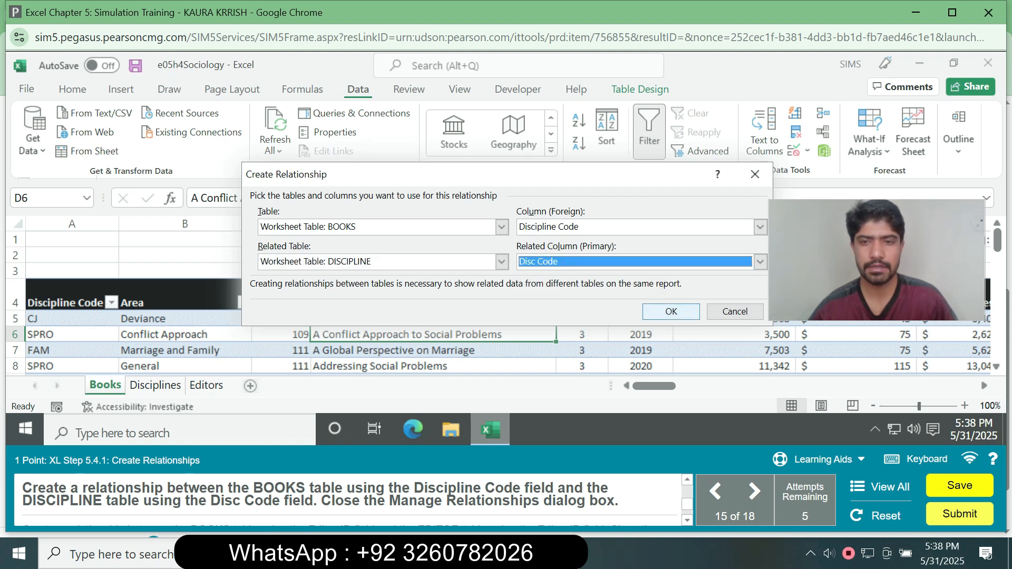
left_click(672, 312)
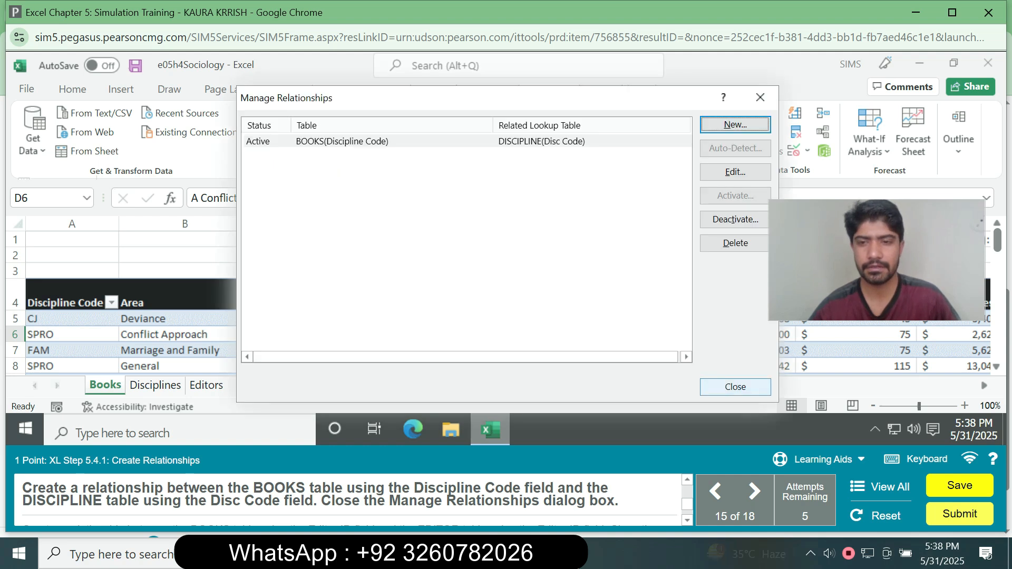
left_click(735, 387)
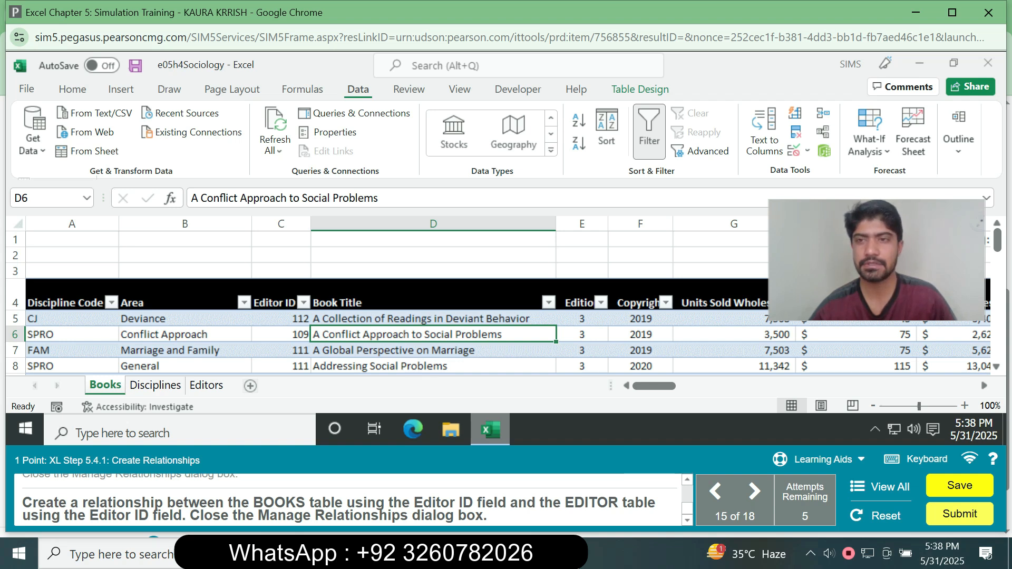
Start another table relationship with the BOOKS data model table and Editor ID as its foreign column.
left_click(824, 132)
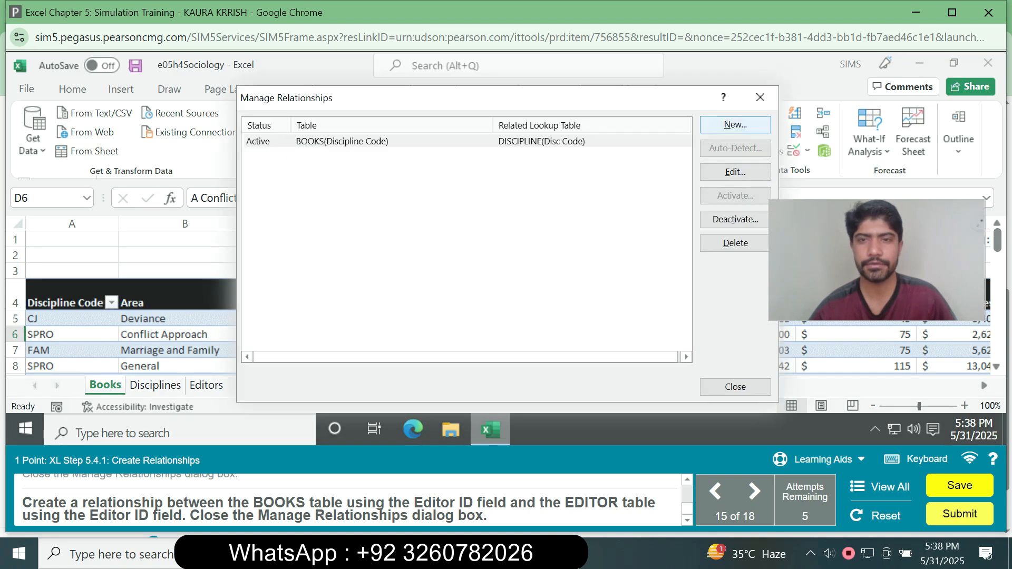
left_click(736, 125)
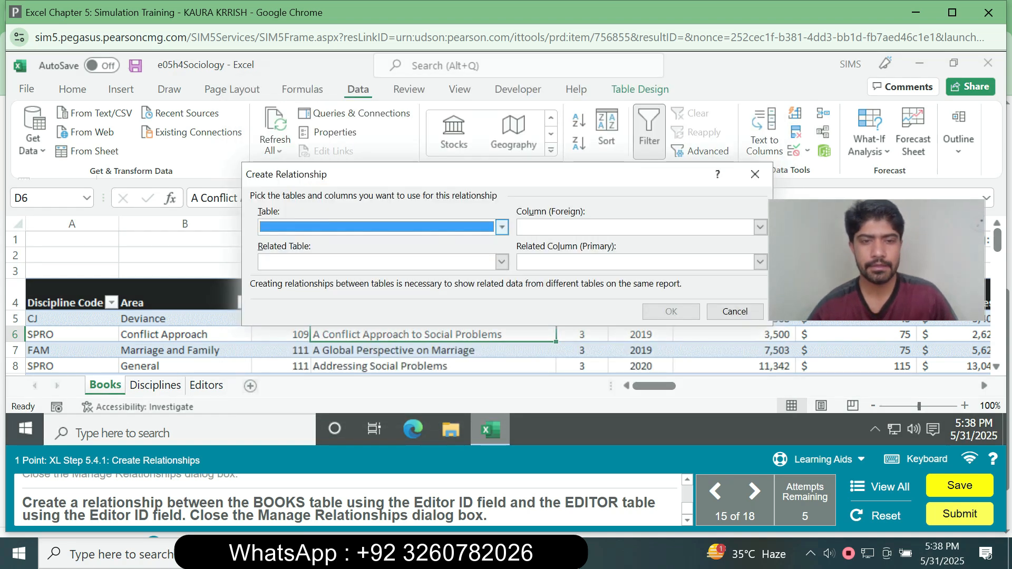
left_click(502, 227)
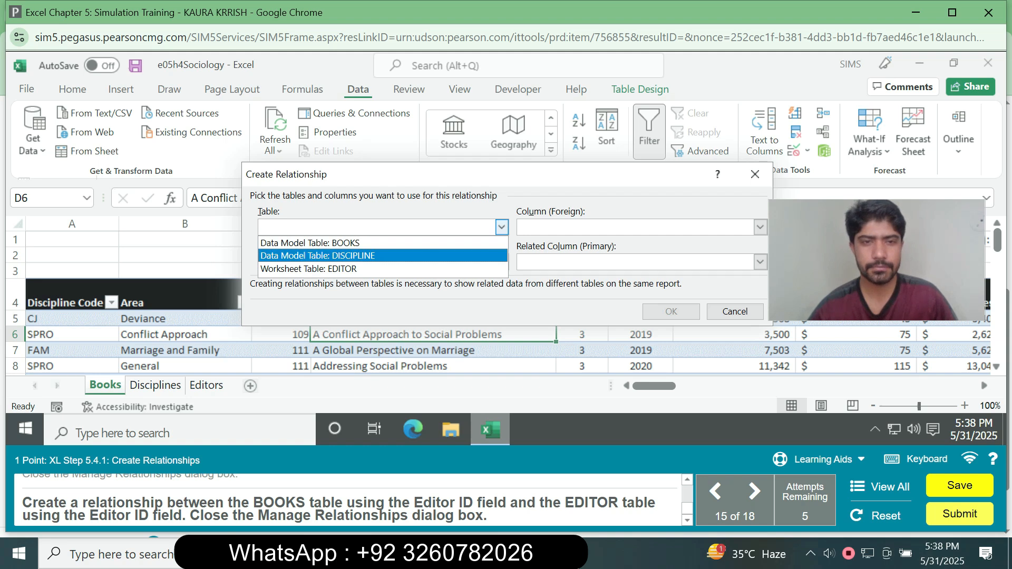
left_click(310, 242)
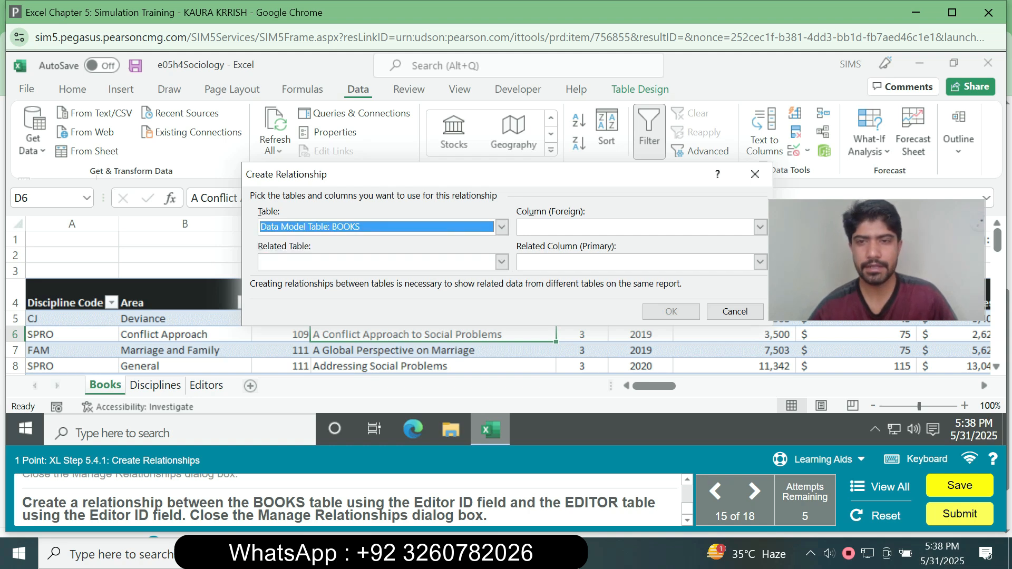
left_click(761, 228)
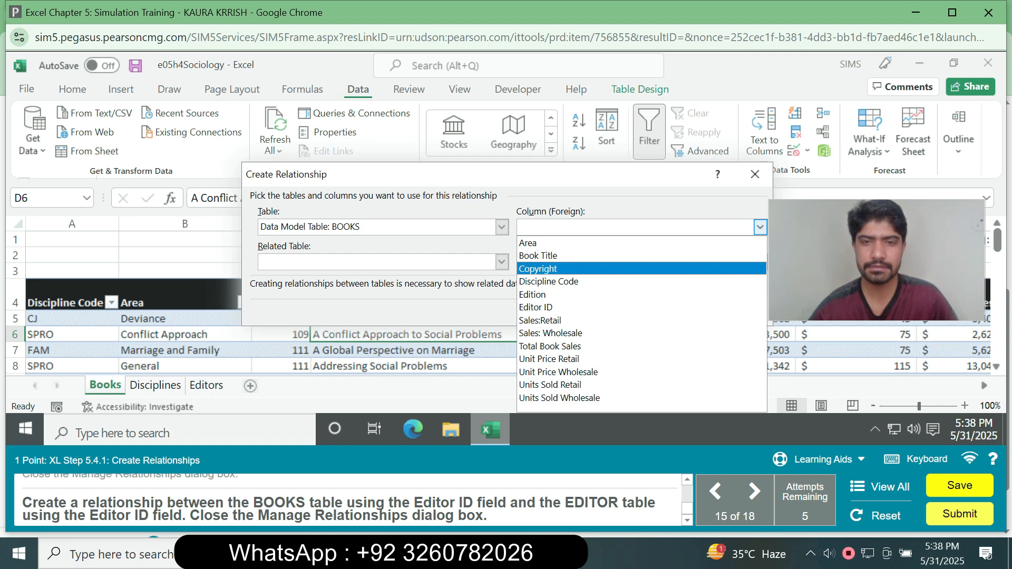
left_click(536, 308)
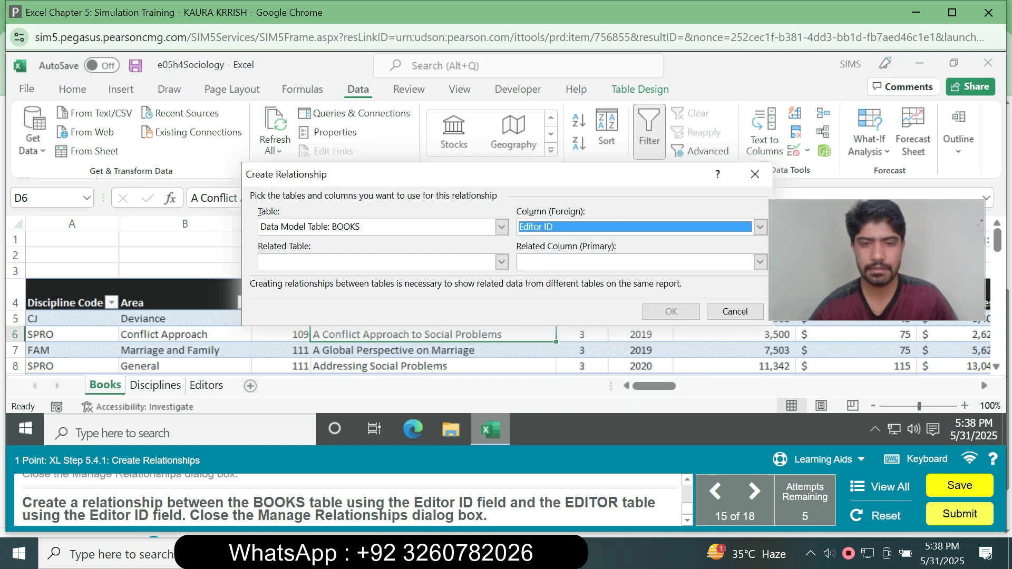
Relate it to the EDITOR worksheet table with Editor ID as the primary column, create the relationship and close Manage Relationships.
left_click(501, 262)
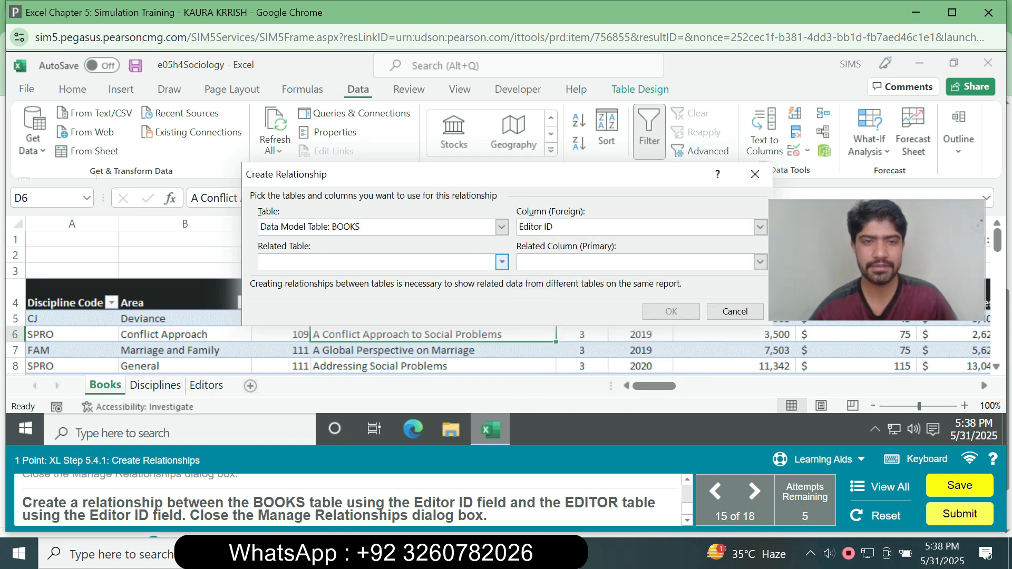
left_click(337, 304)
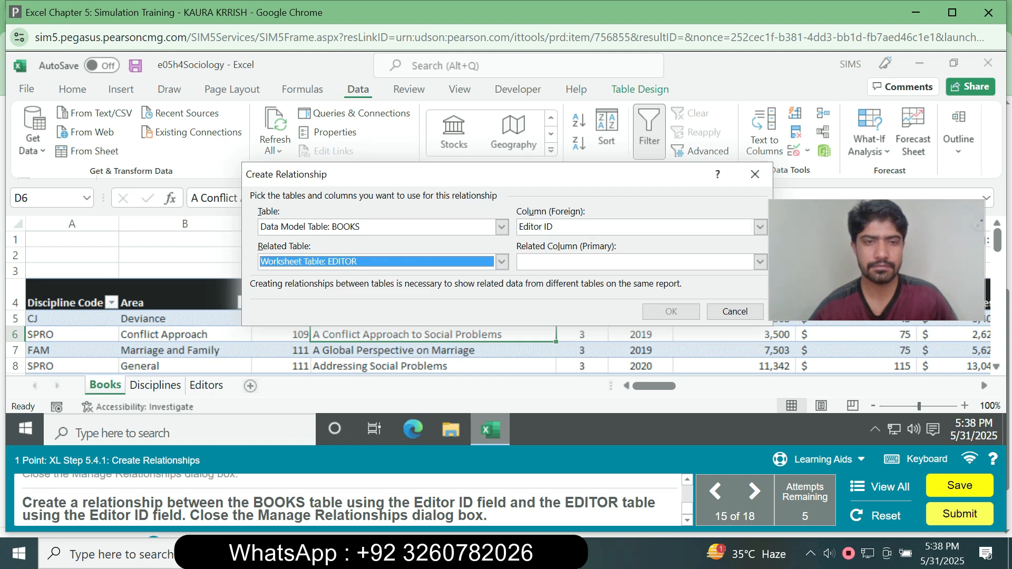
left_click(760, 262)
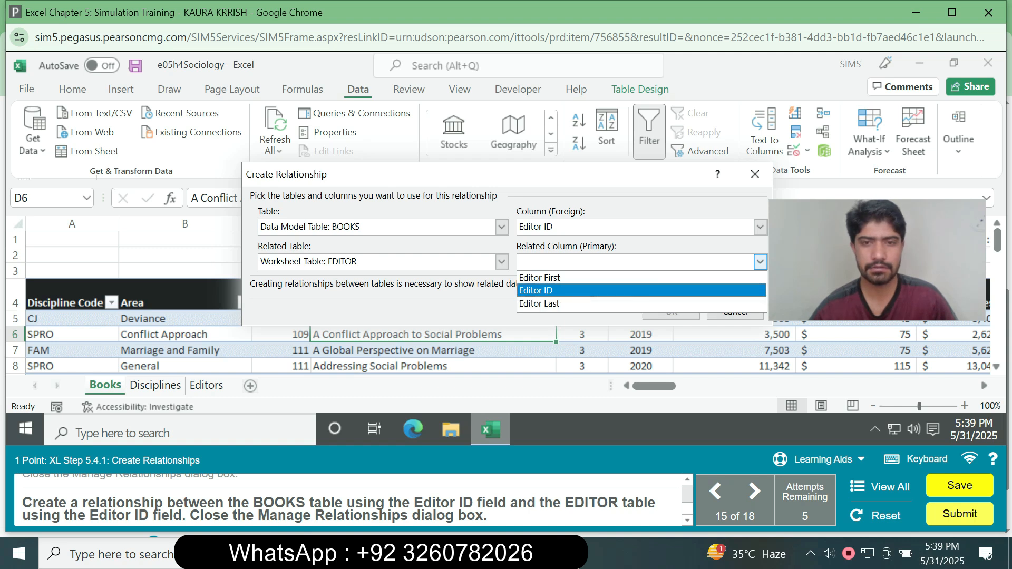
left_click(536, 290)
left_click(671, 312)
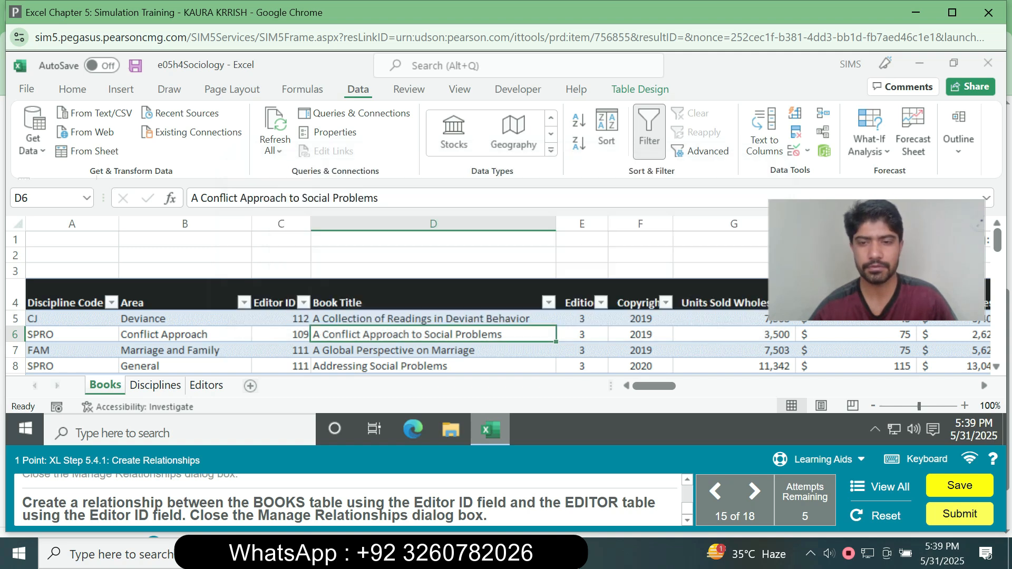
left_click(735, 387)
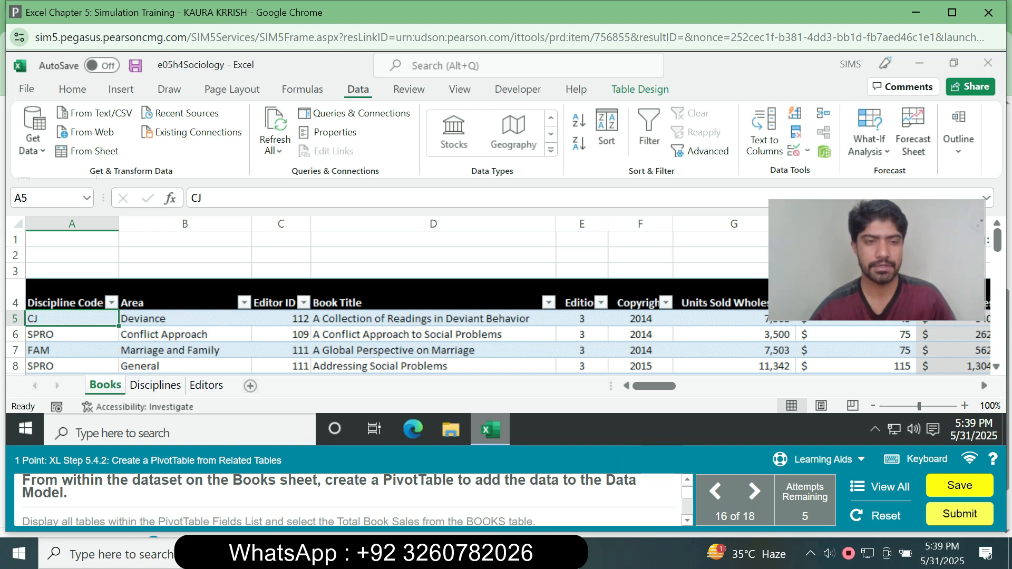
Create a PivotTable from the BOOKS table on a new worksheet, adding the data to the Data Model.
left_click(184, 366)
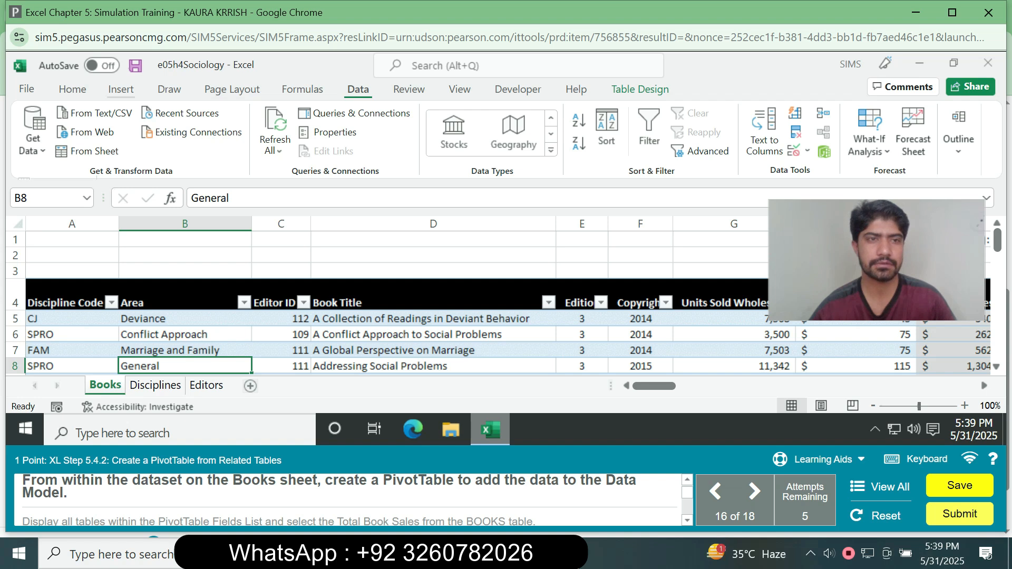
left_click(121, 89)
left_click(41, 124)
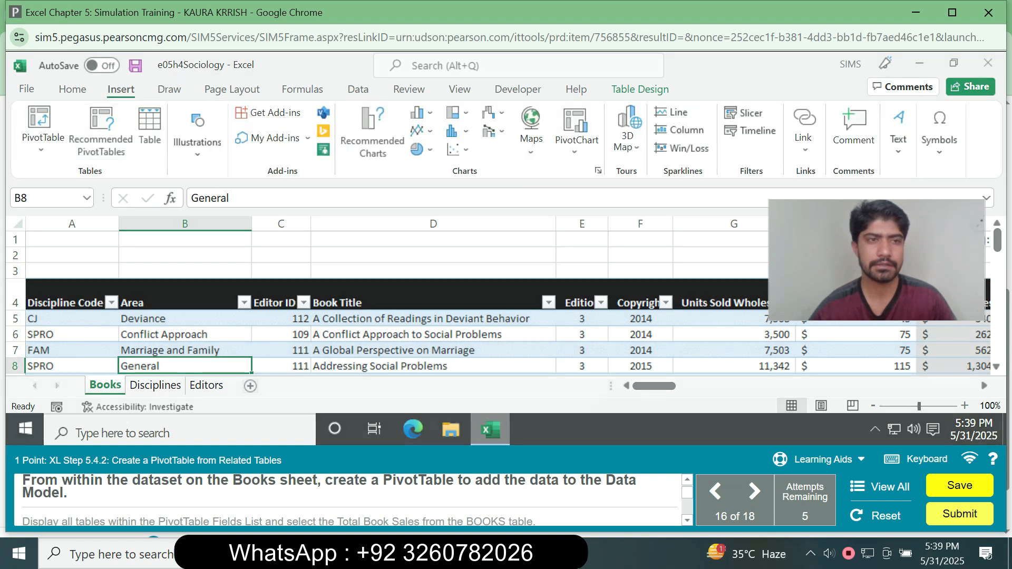
left_click(374, 282)
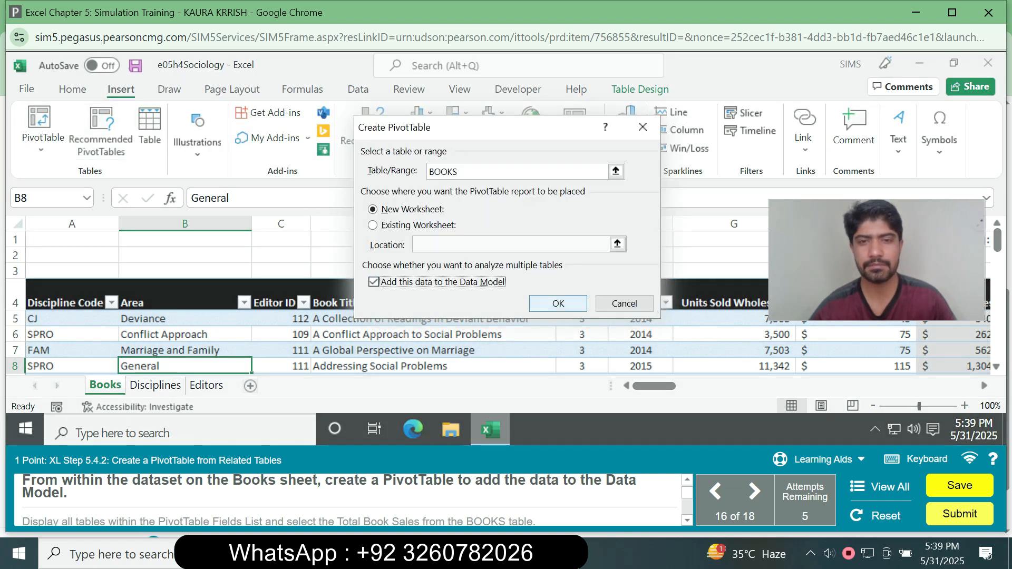
key("Return")
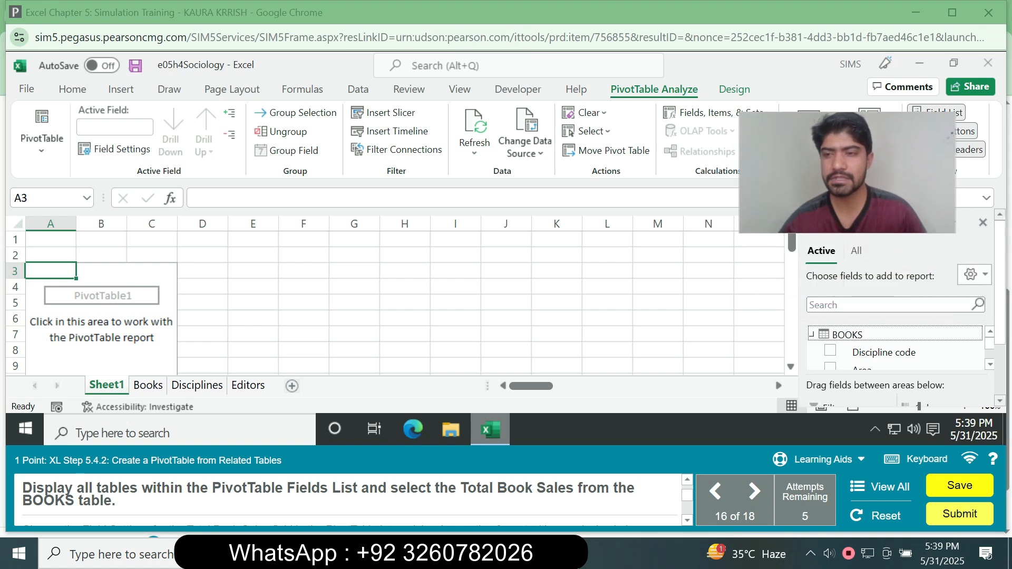
Add the Total Book Sales field from the BOOKS table to the PivotTable values.
scroll(896, 346, "down", 3)
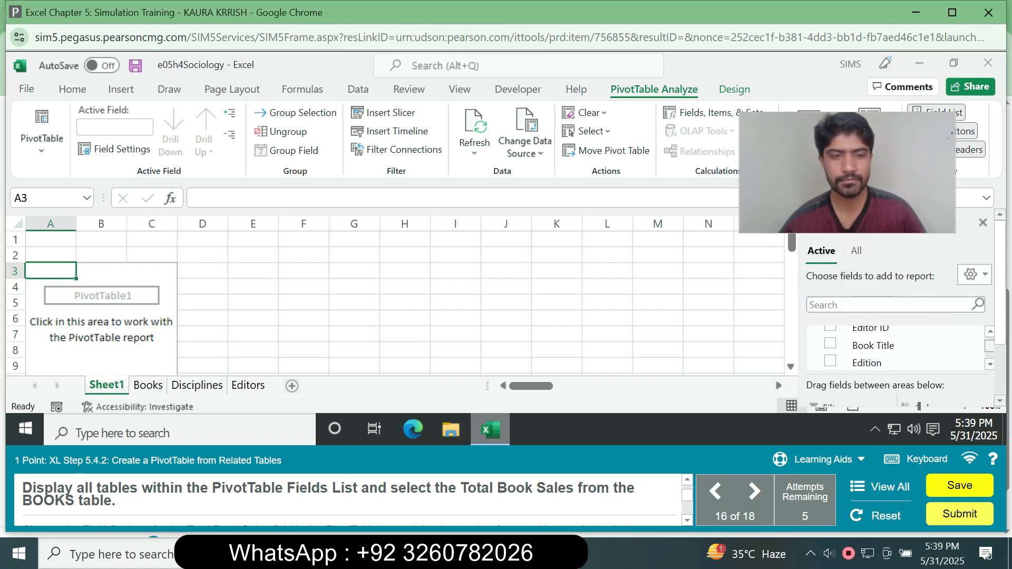
scroll(897, 345, "down", 5)
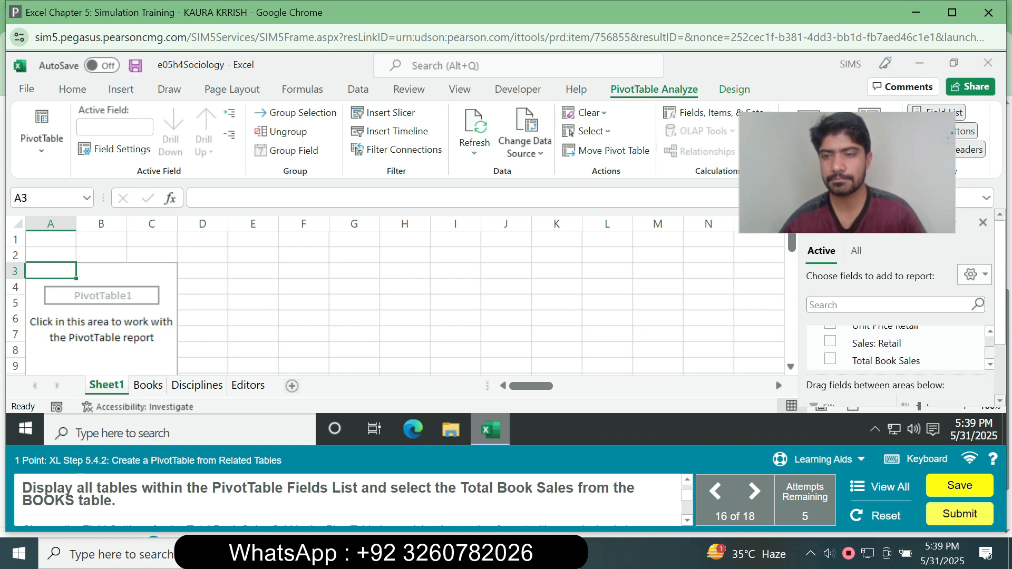
left_click(831, 359)
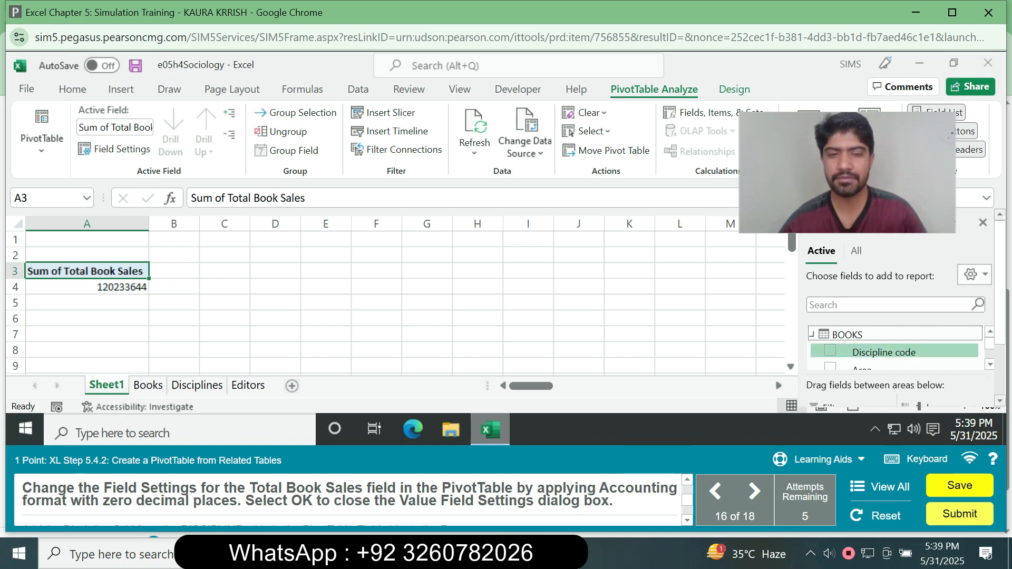
Apply the Accounting number format with zero decimal places to the Total Book Sales value field.
scroll(906, 311, "down", 3)
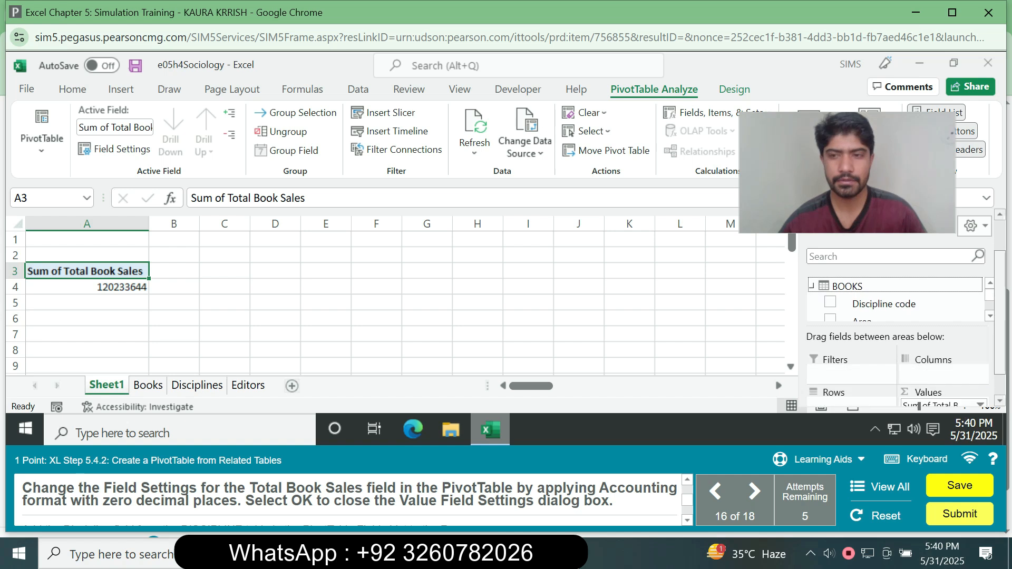
left_click(981, 375)
left_click(980, 375)
left_click(980, 374)
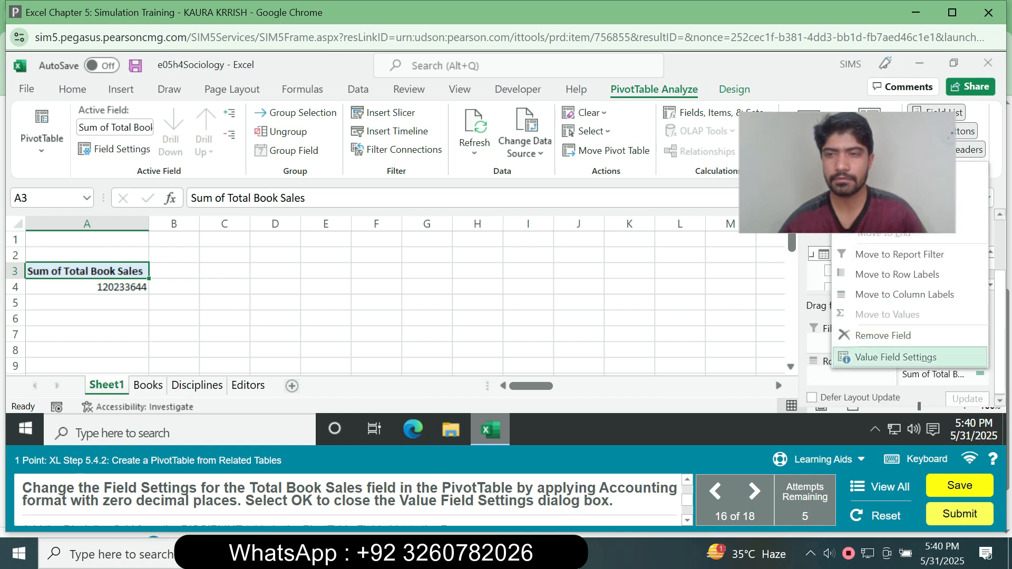
left_click(895, 357)
left_click(403, 353)
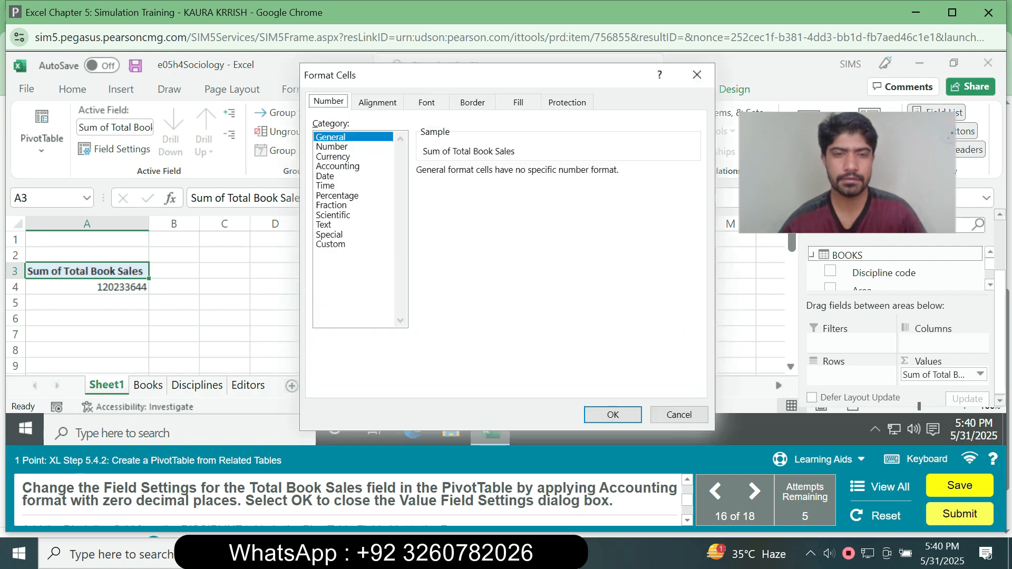
left_click(338, 166)
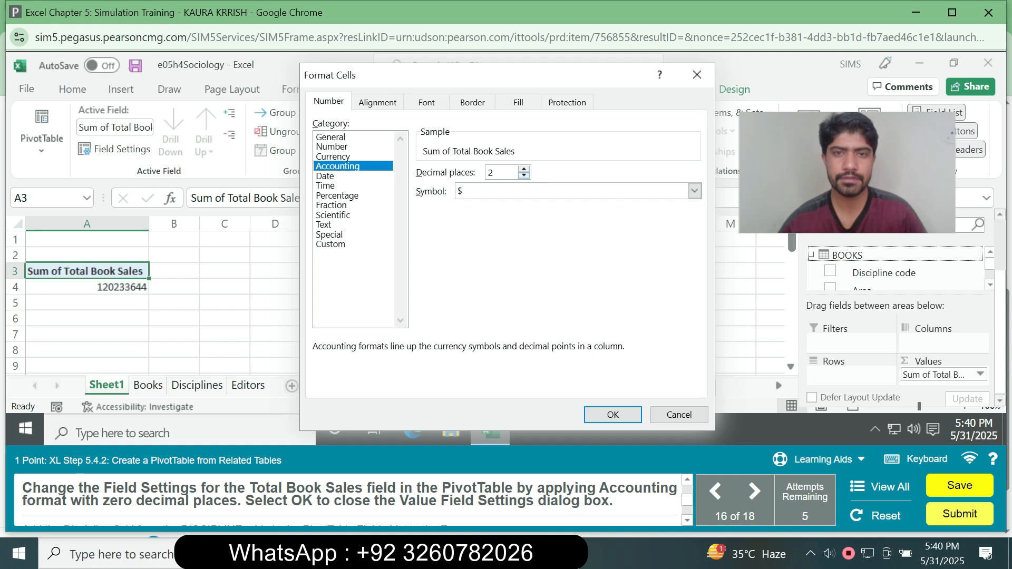
left_click(613, 415)
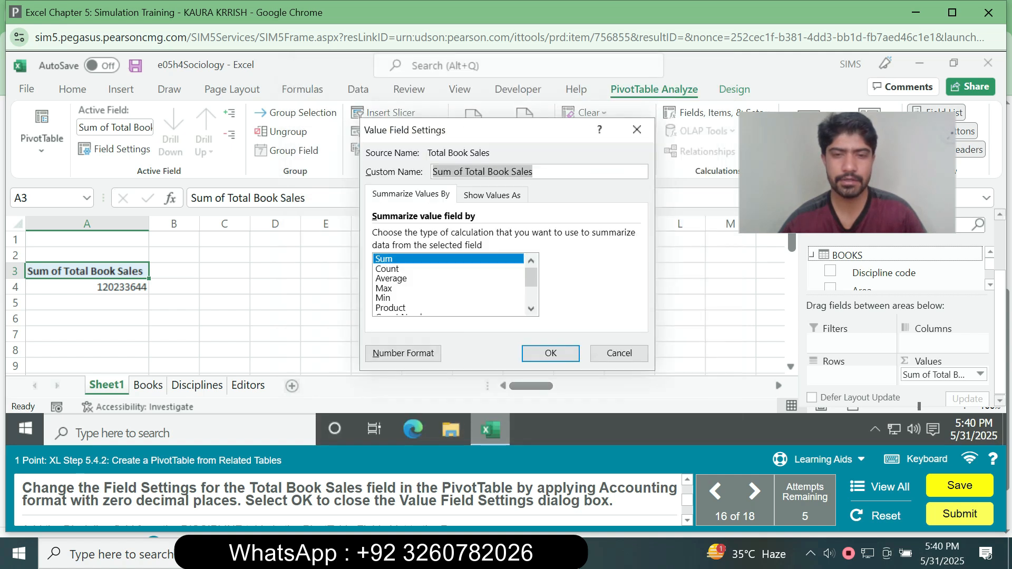
key("Return")
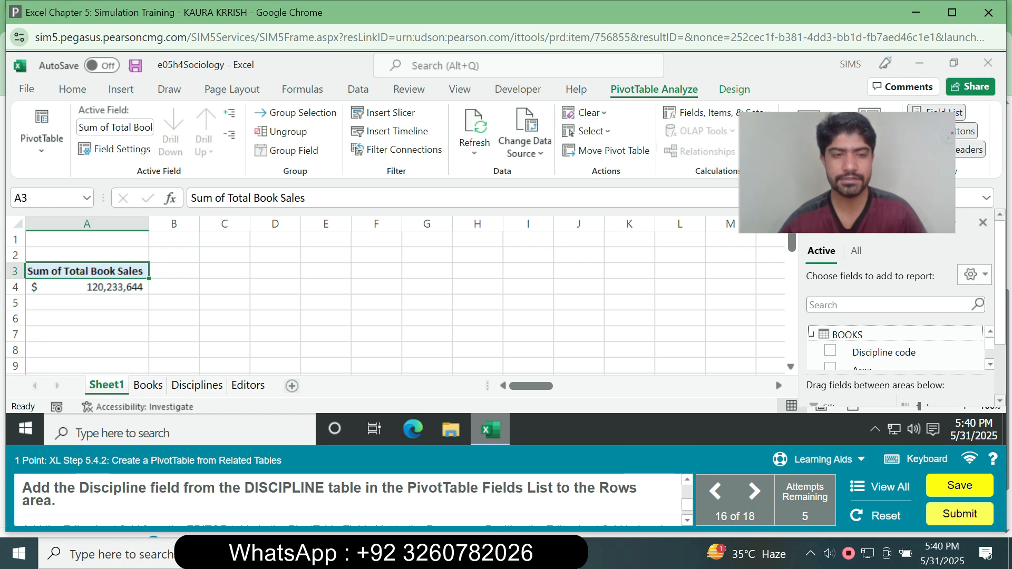
Add the Discipline field from the DISCIPLINE table to the PivotTable's Rows area.
left_click_drag(1000, 285, 1001, 304)
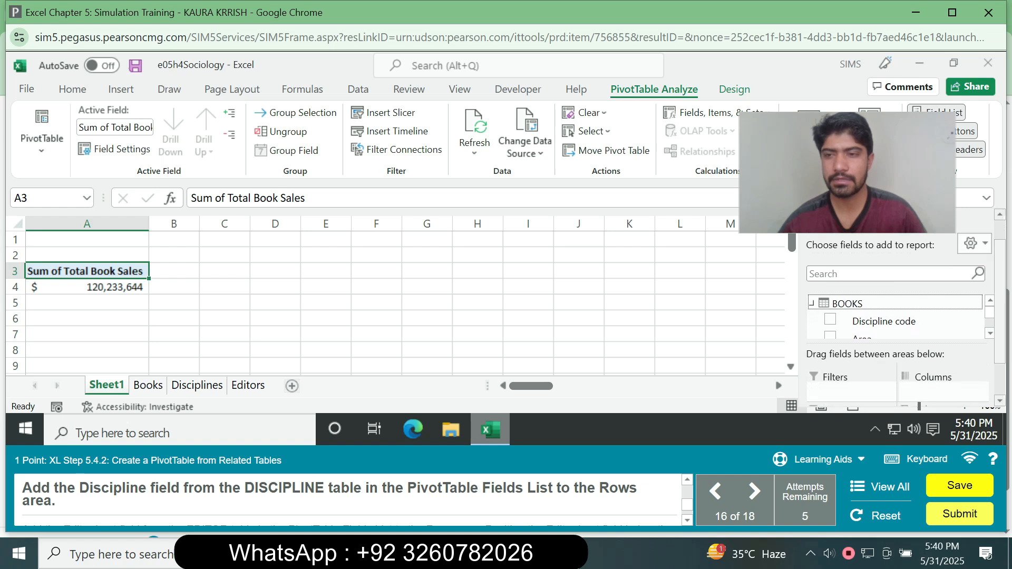
scroll(896, 317, "down", 5)
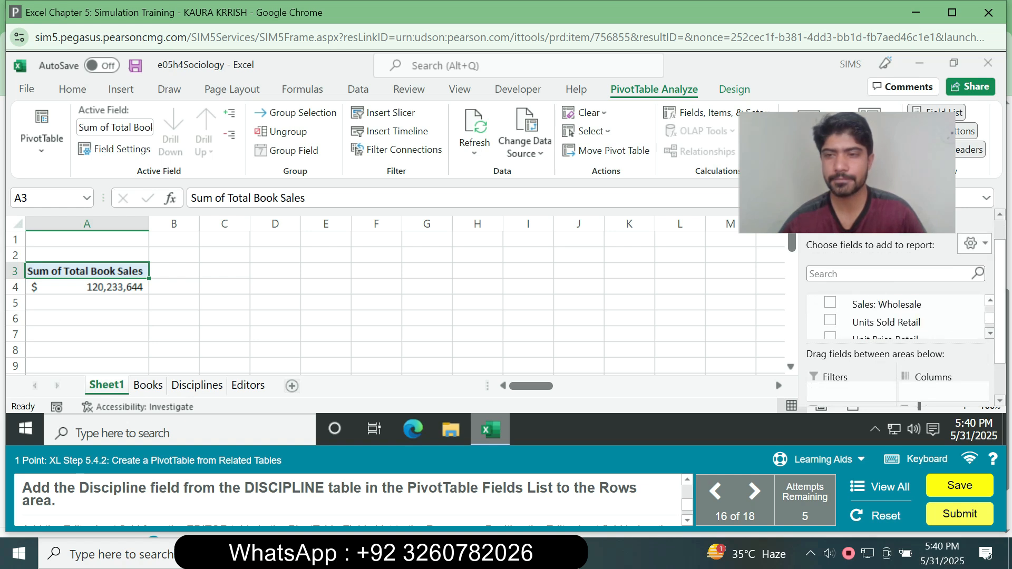
scroll(896, 316, "down", 1)
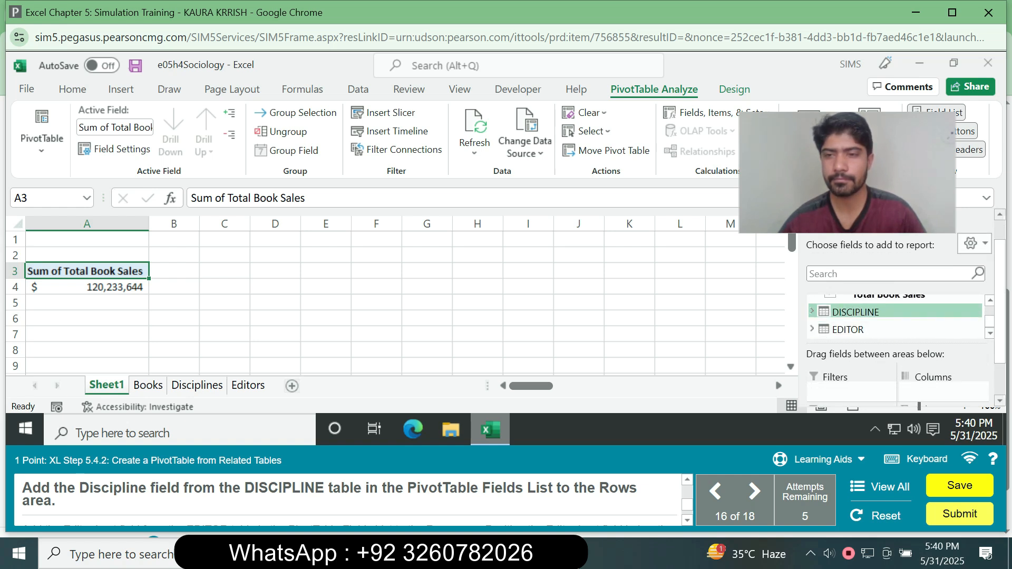
left_click(813, 312)
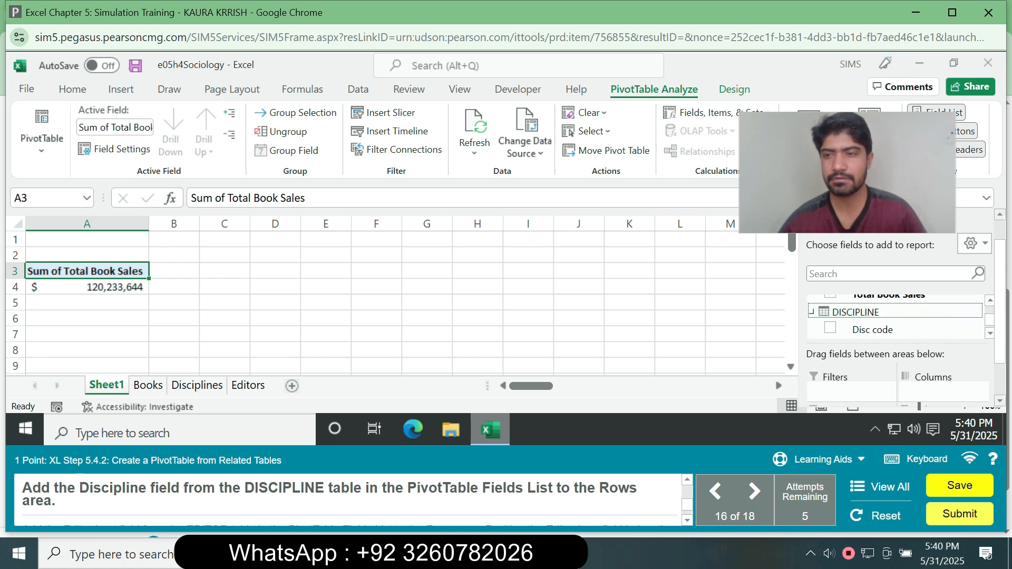
left_click_drag(1000, 319, 1000, 335)
left_click(990, 310)
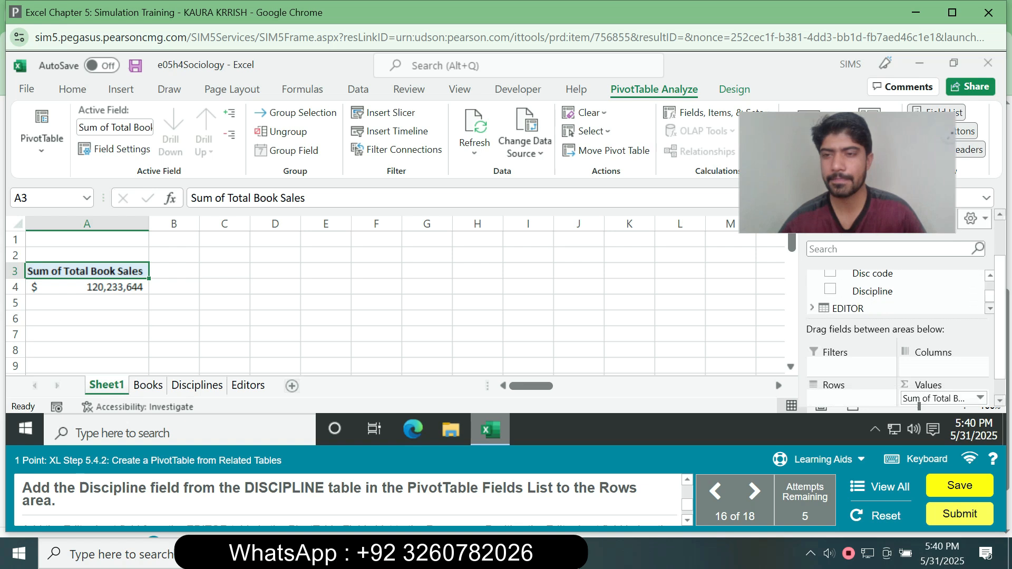
left_click_drag(873, 291, 844, 395)
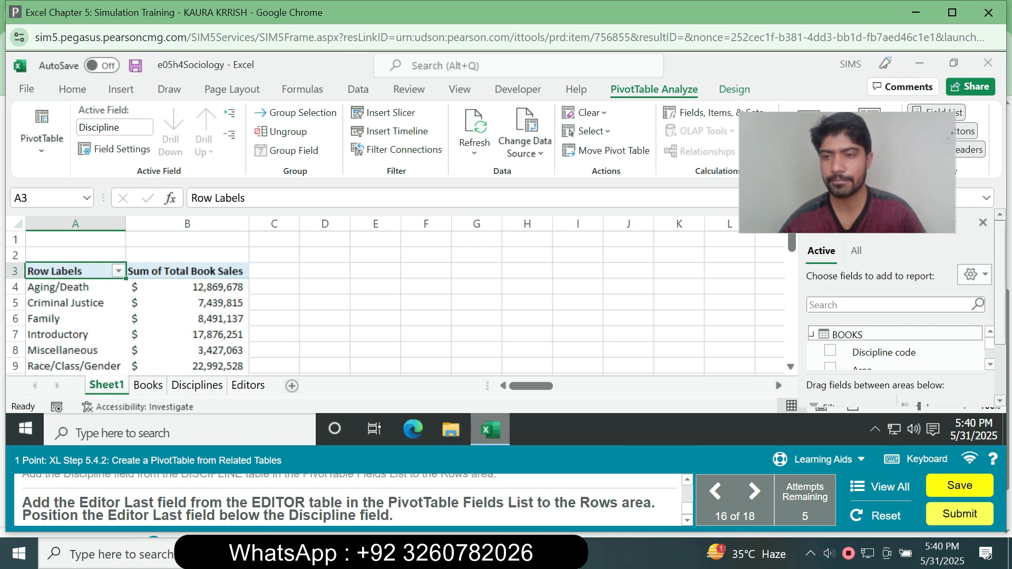
Add the Editor Last field from the EDITOR table to the Rows area, below the Discipline field.
scroll(906, 312, "down", 2)
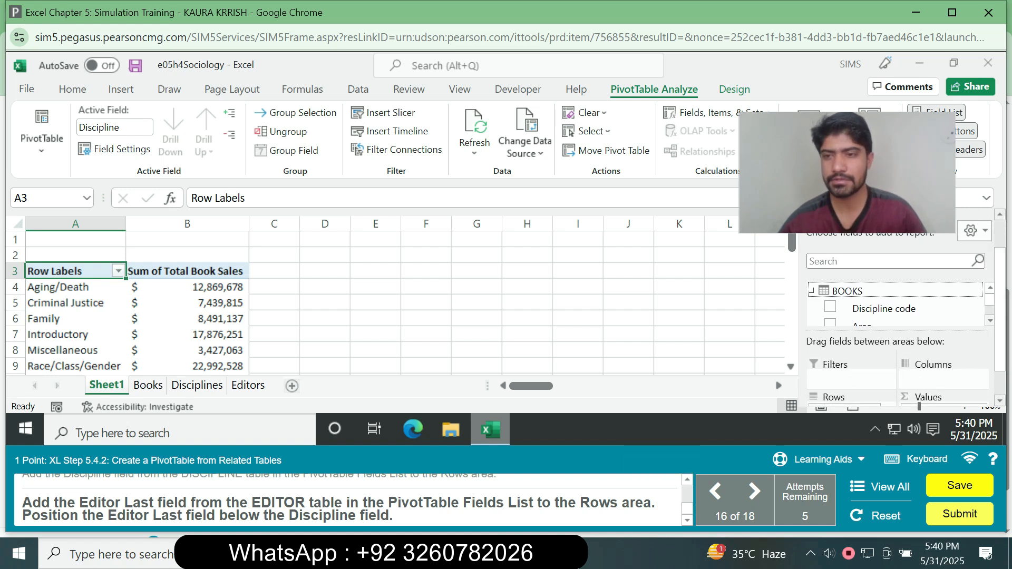
scroll(897, 306, "down", 5)
scroll(896, 306, "down", 5)
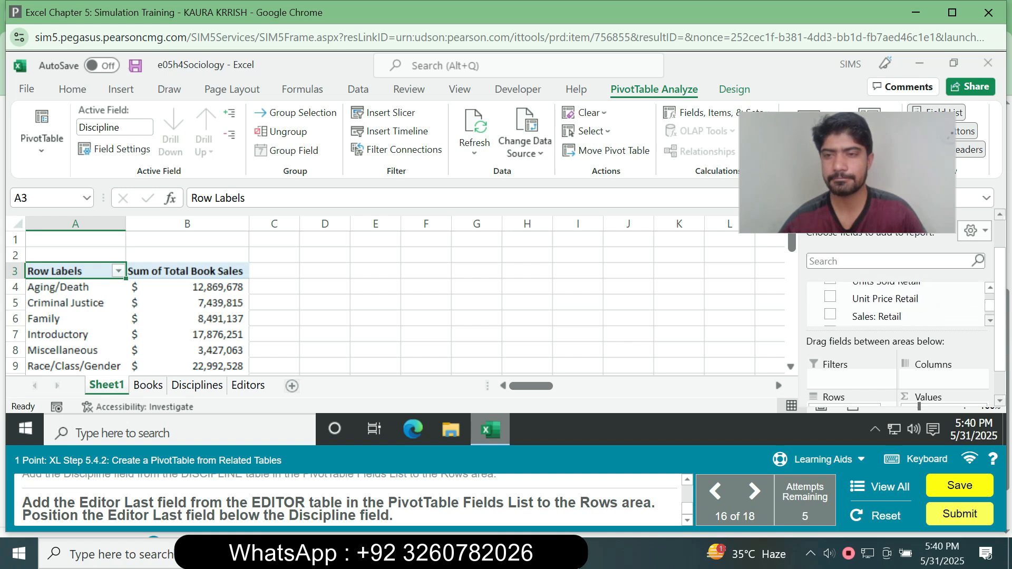
left_click(813, 317)
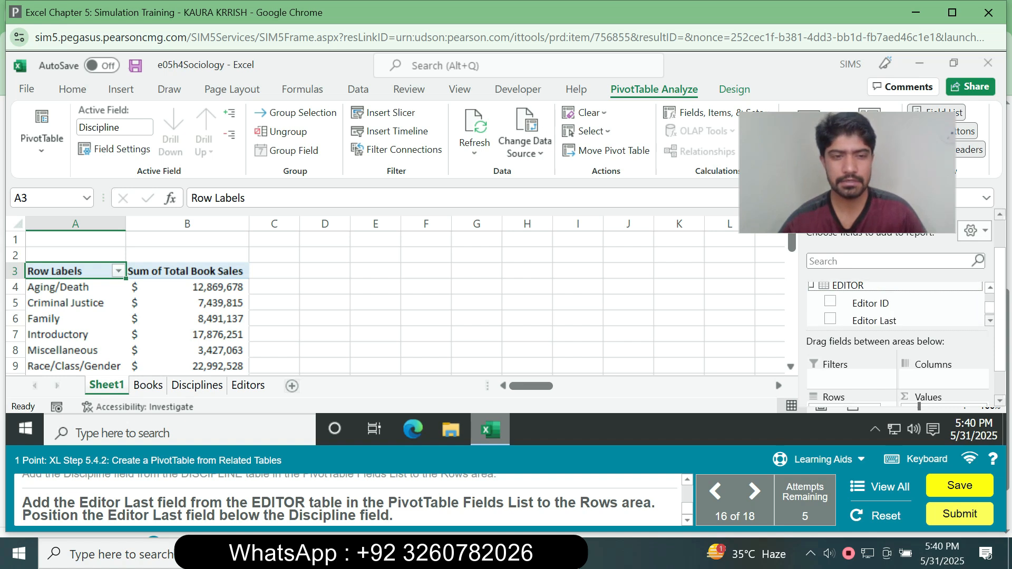
scroll(896, 304, "down", 1)
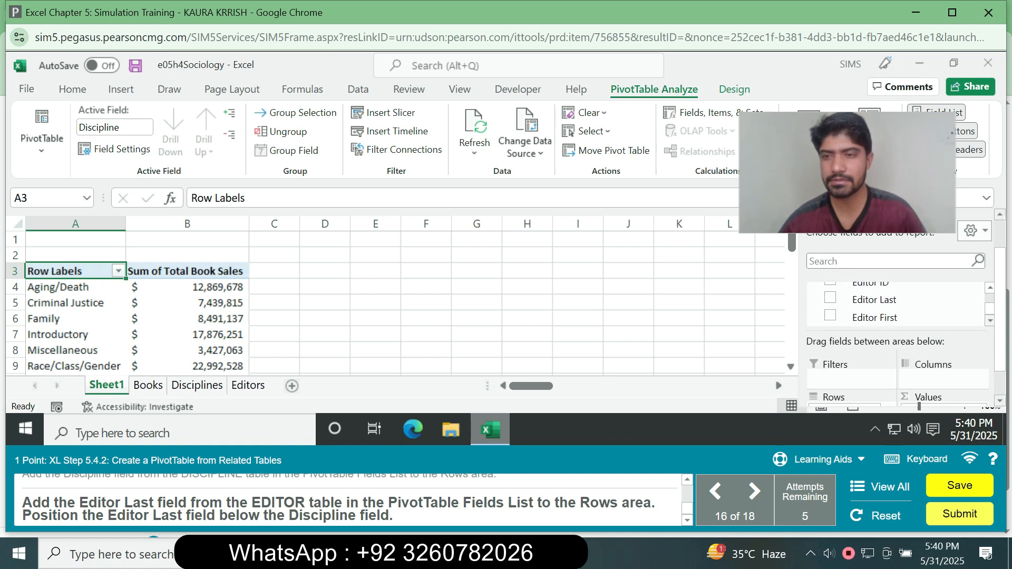
left_click_drag(874, 300, 847, 411)
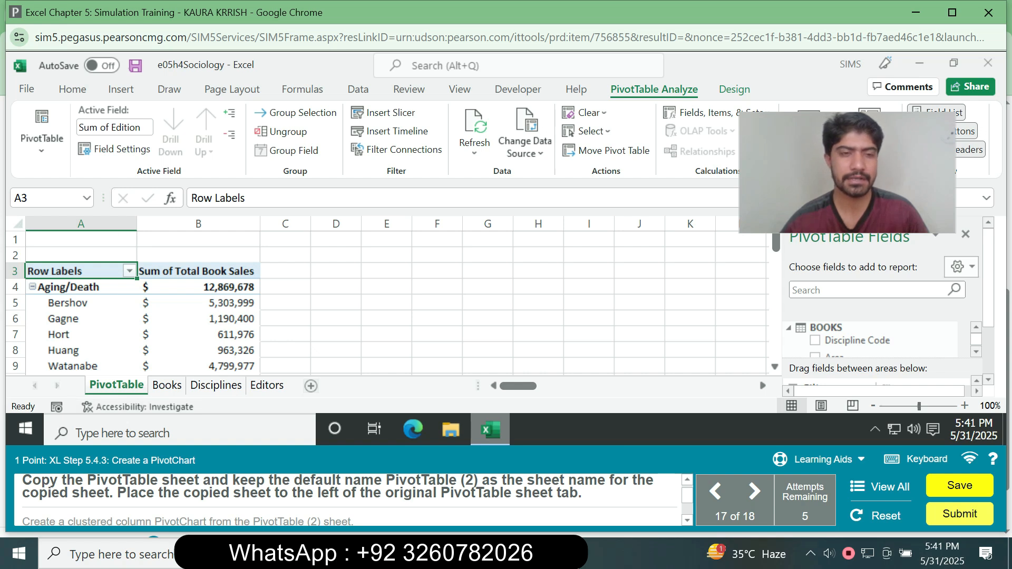
Create a copy of the PivotTable sheet, placed before the original PivotTable sheet, keeping its default name.
right_click(124, 385)
left_click(168, 255)
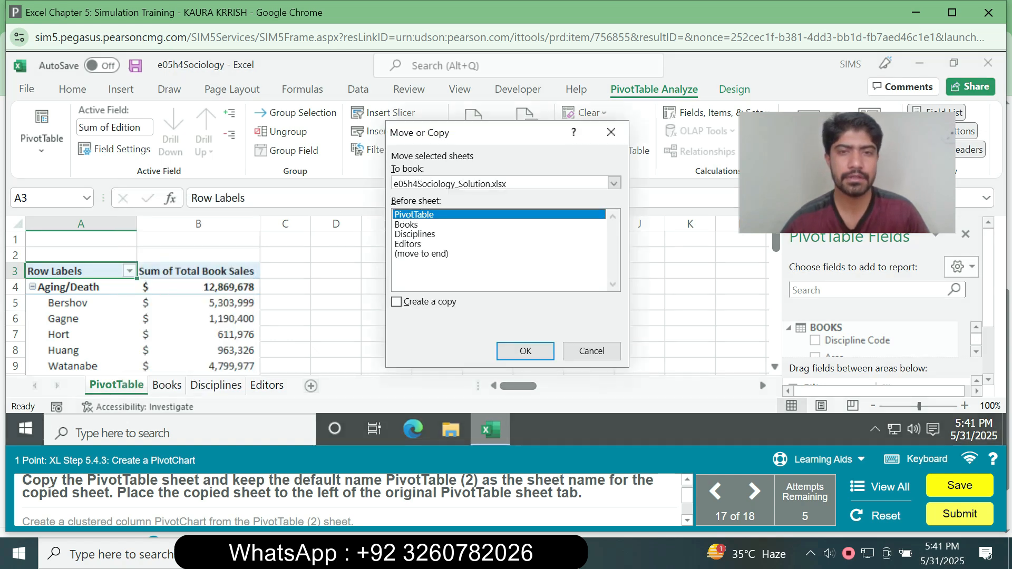
left_click(397, 302)
left_click(525, 351)
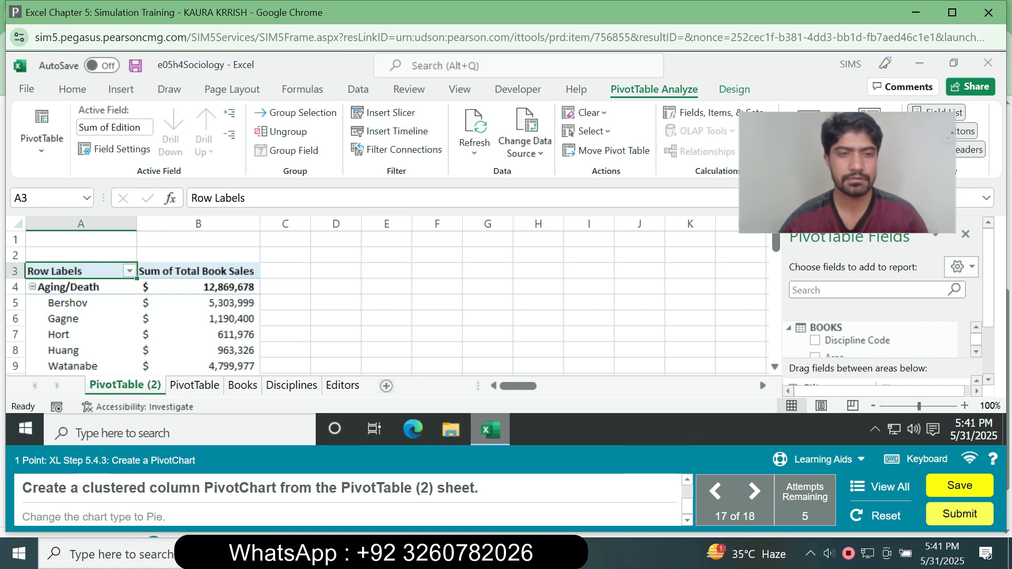
Insert a clustered column PivotChart from the PivotTable on the PivotTable (2) sheet.
left_click(198, 318)
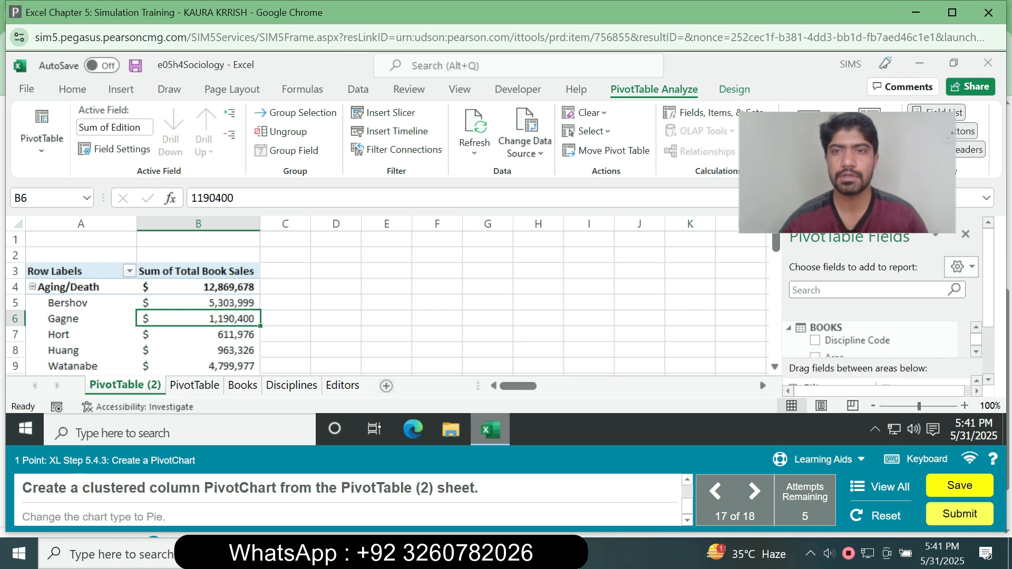
left_click(809, 132)
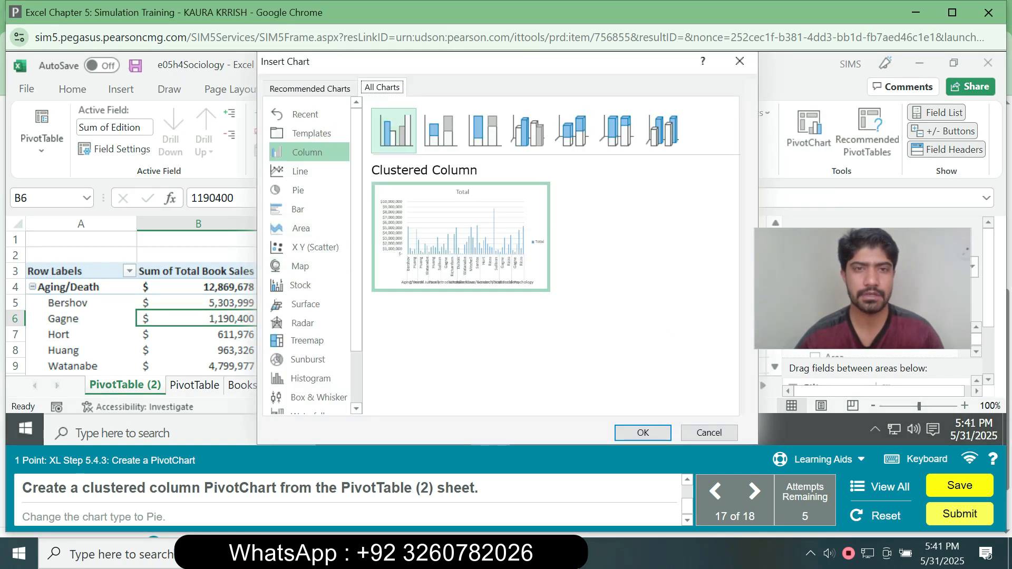
left_click(643, 433)
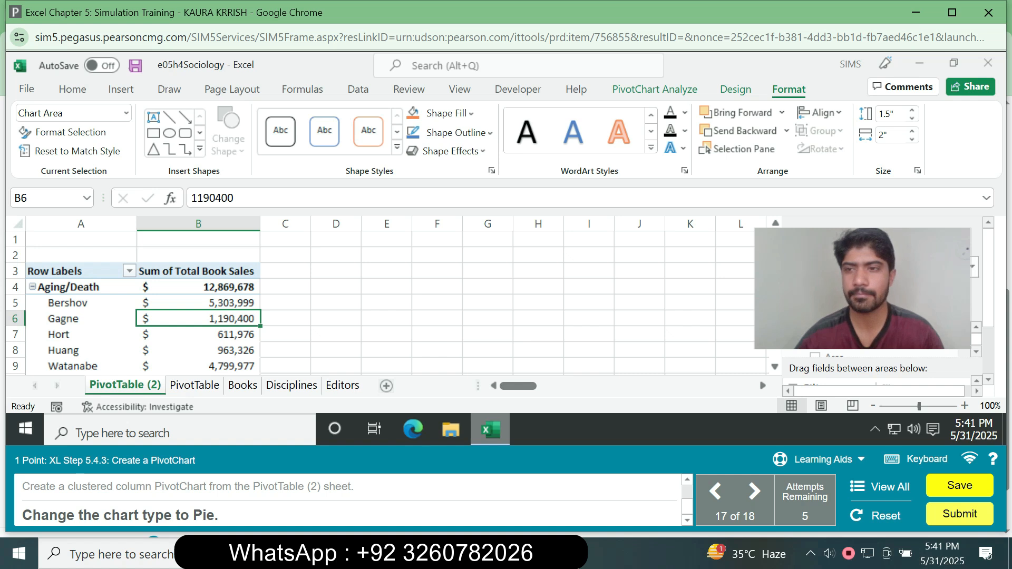
Change the PivotChart's chart type from clustered column to Pie.
left_click_drag(988, 279, 989, 327)
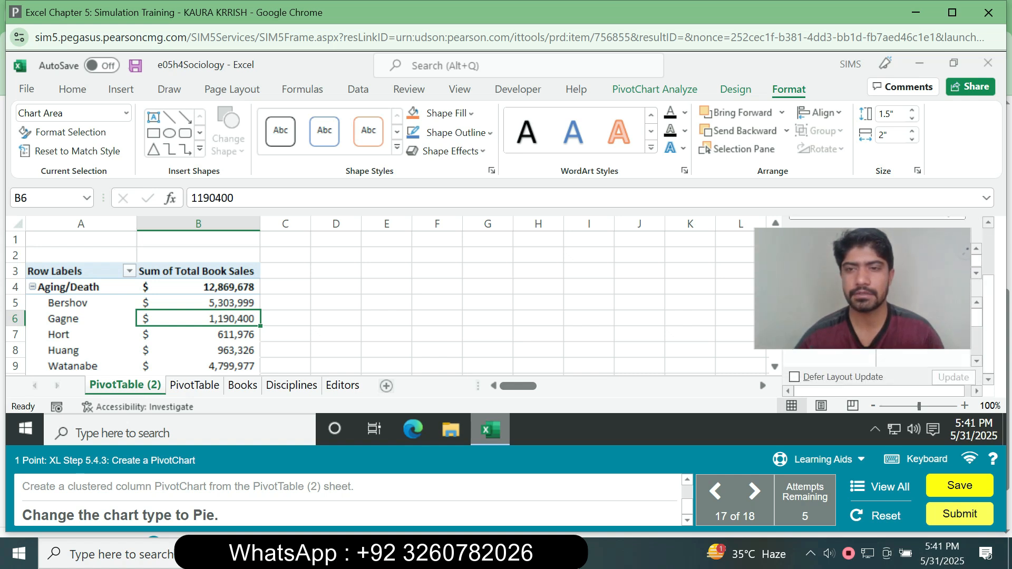
left_click(654, 90)
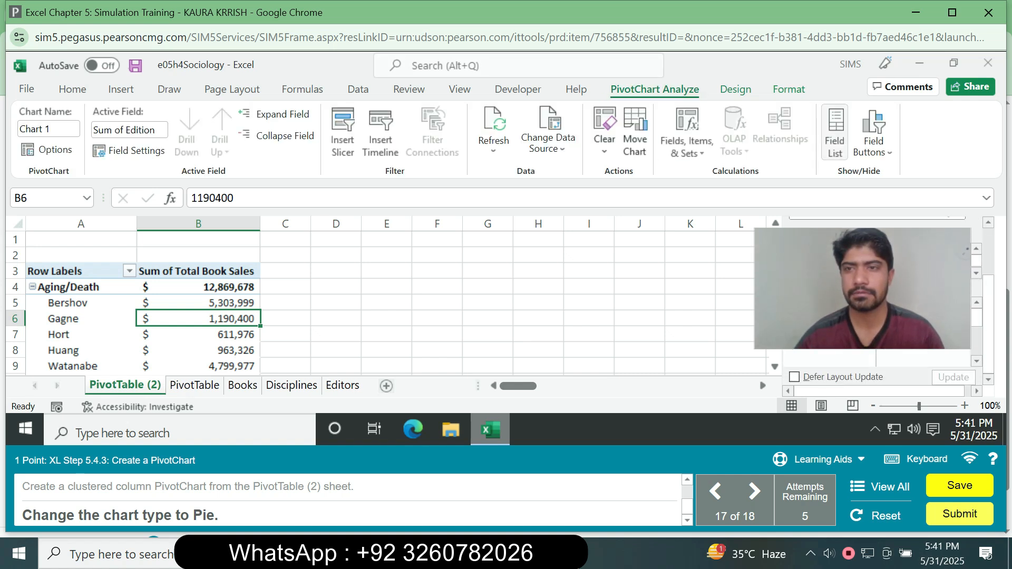
left_click(736, 90)
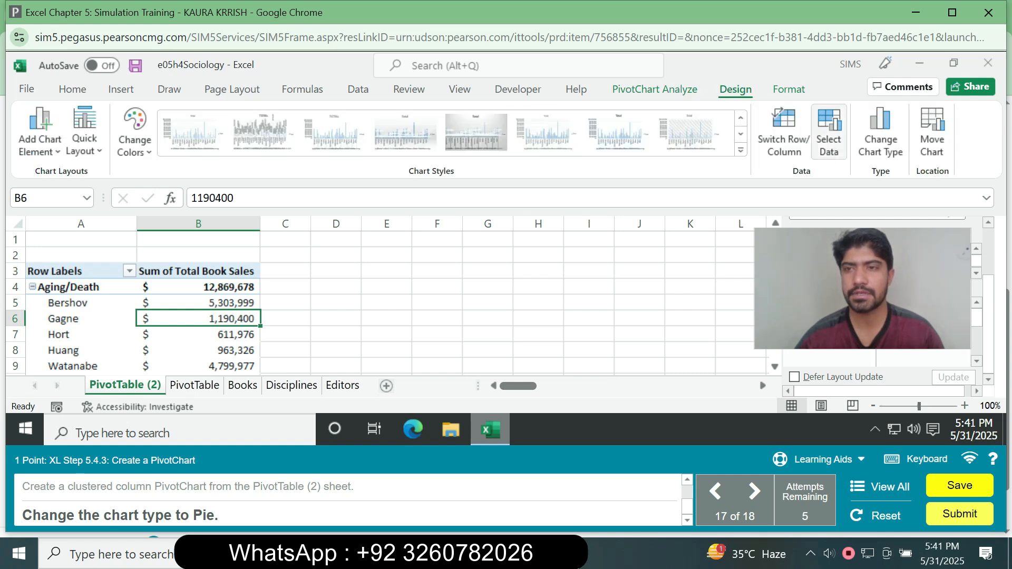
left_click(881, 132)
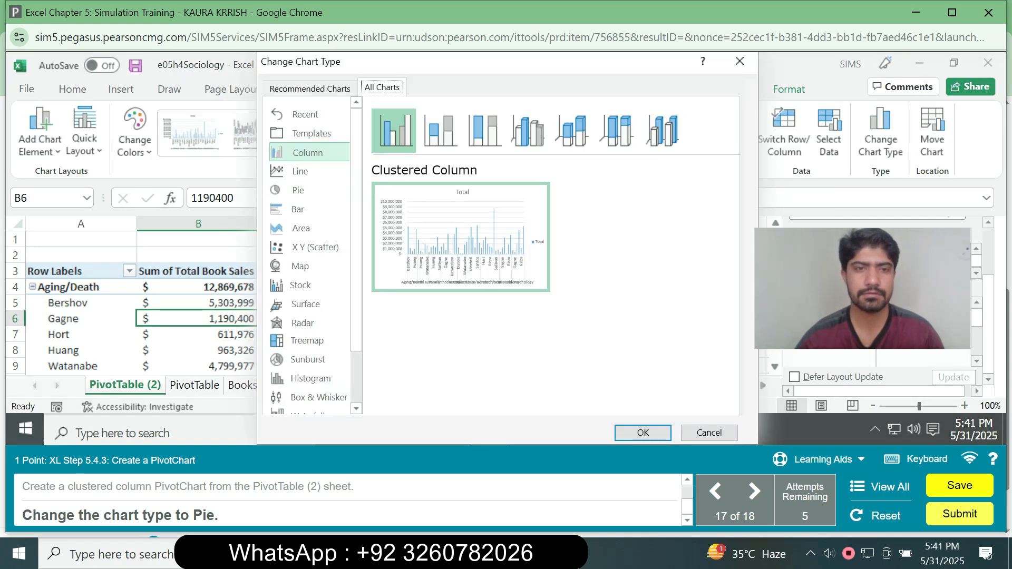
left_click(310, 190)
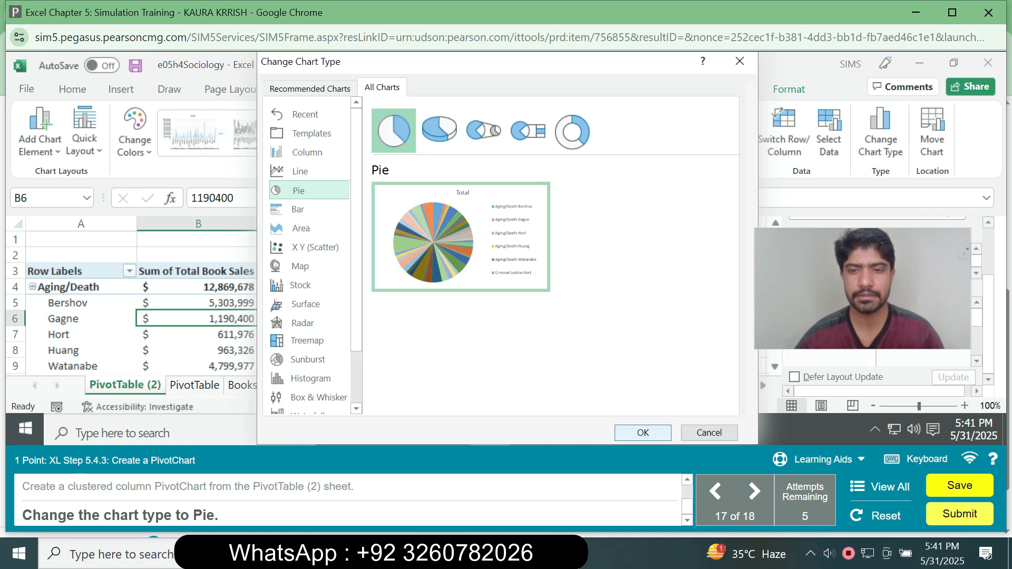
key("Return")
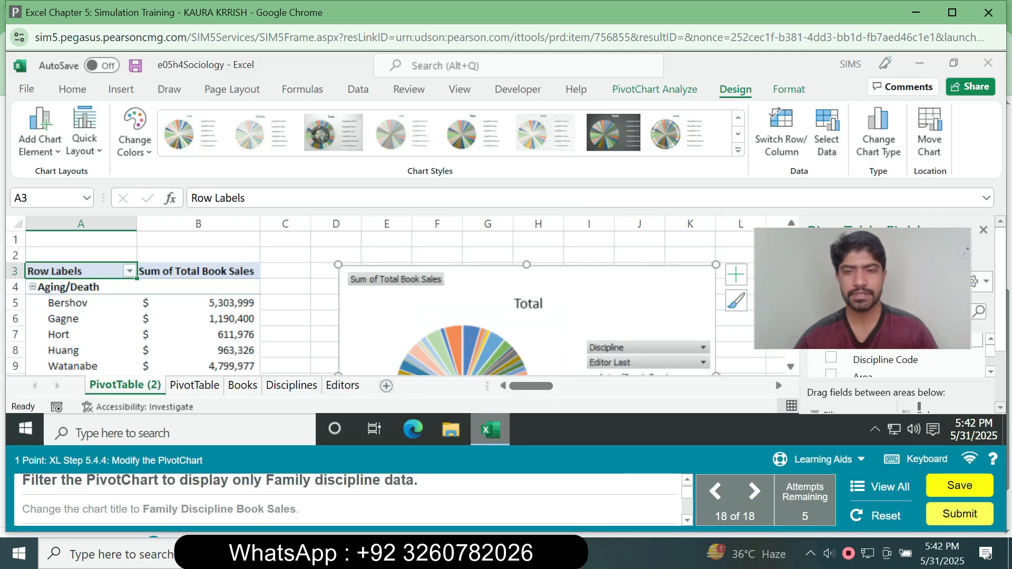
Filter the PivotChart's Discipline field to include only Family.
left_click(703, 348)
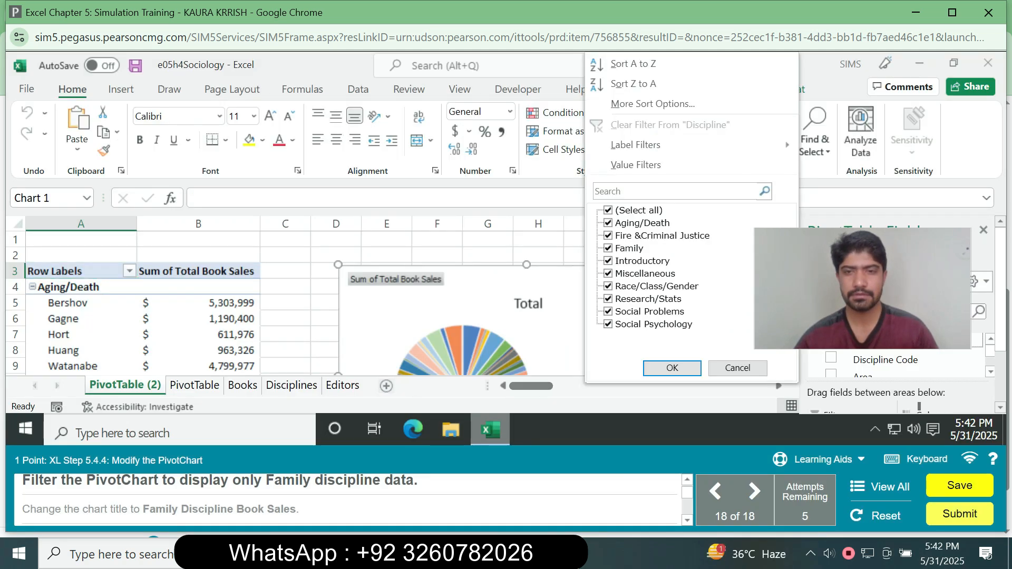
left_click(609, 210)
left_click(608, 249)
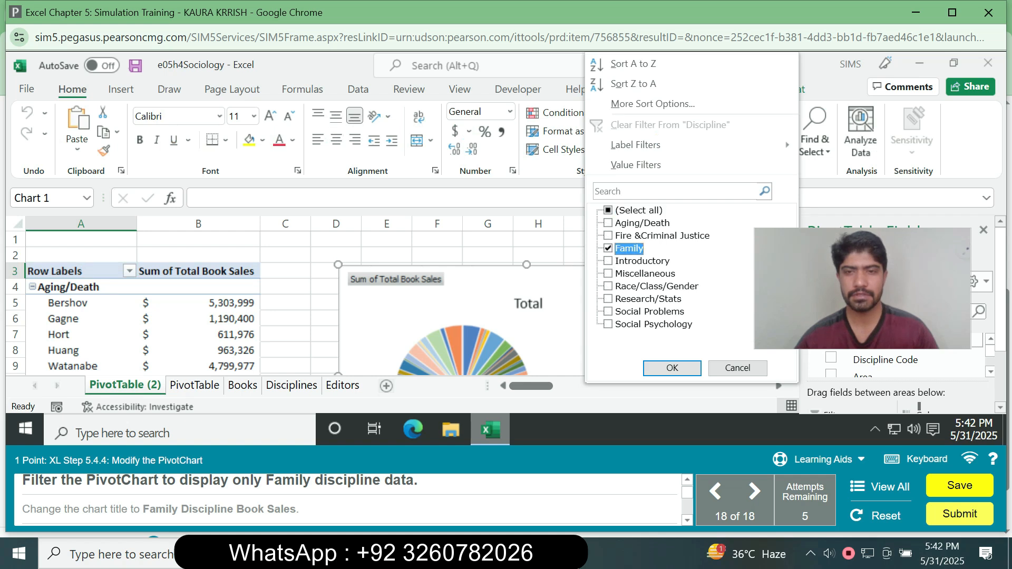
left_click(672, 368)
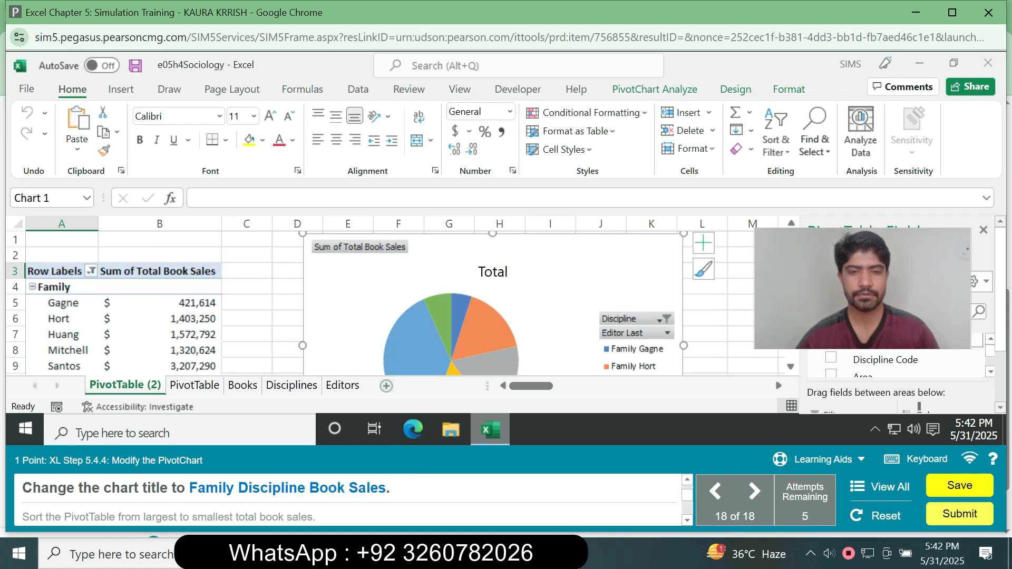
Change the PivotChart's title to Family Discipline Book Sales.
left_click(493, 272)
left_click(704, 243)
double_click(493, 272)
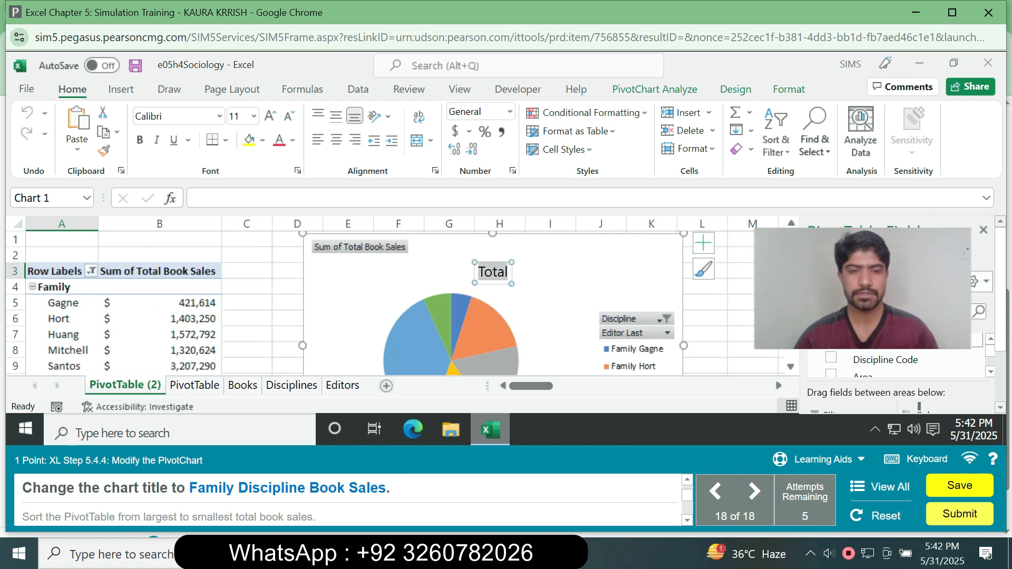
type("Fa")
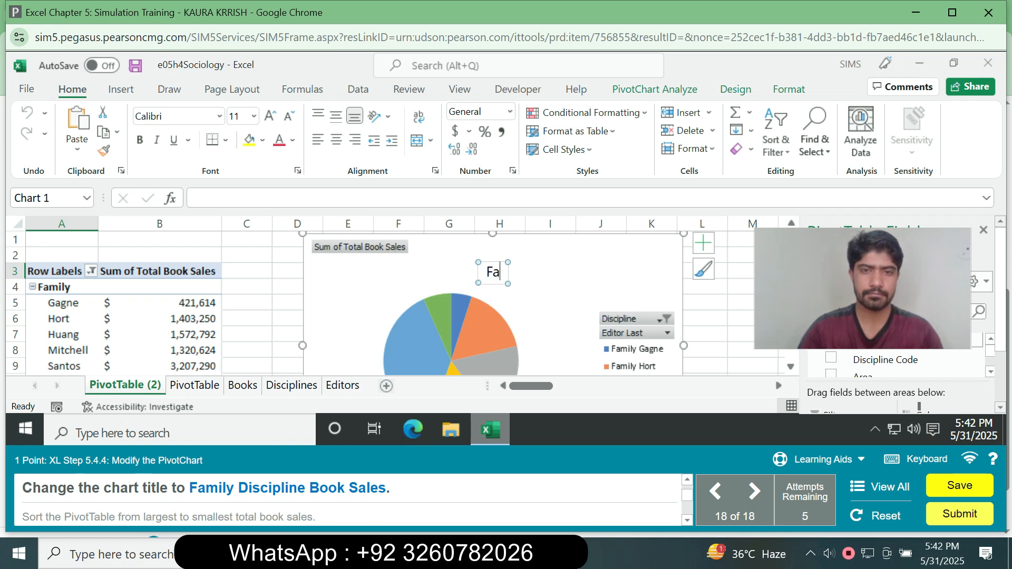
type("mily ")
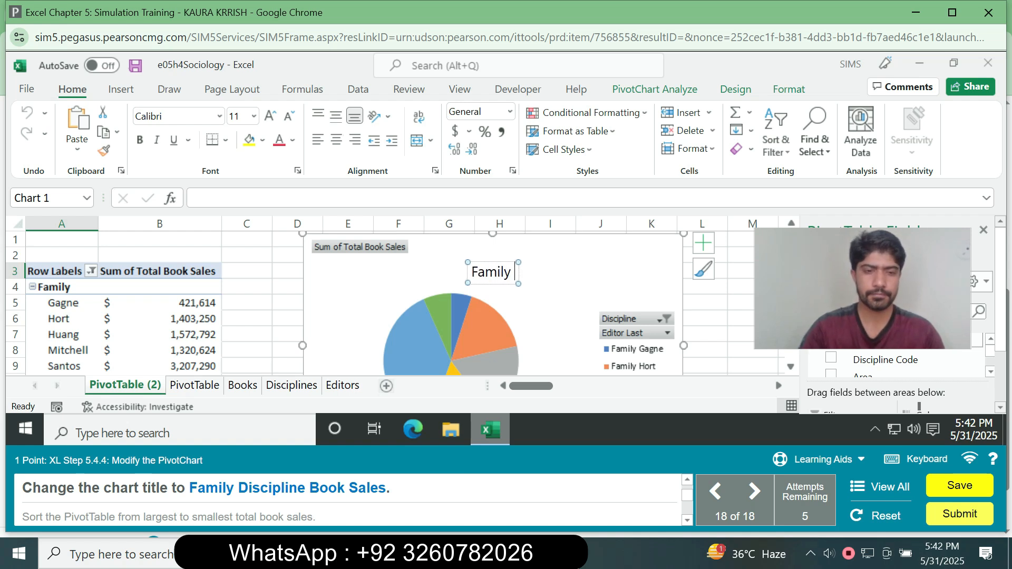
type("Discipline Book Sales")
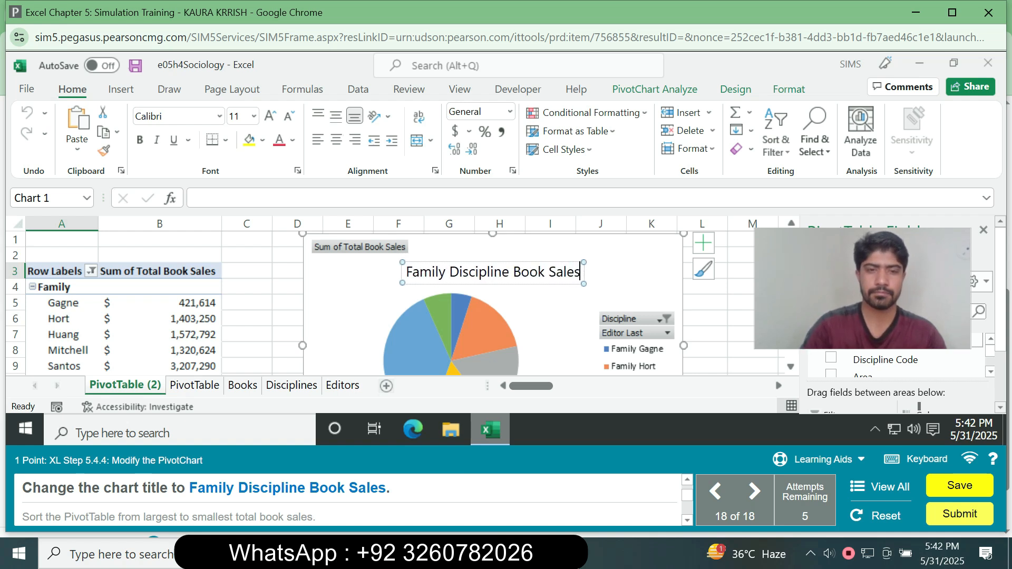
key("Return")
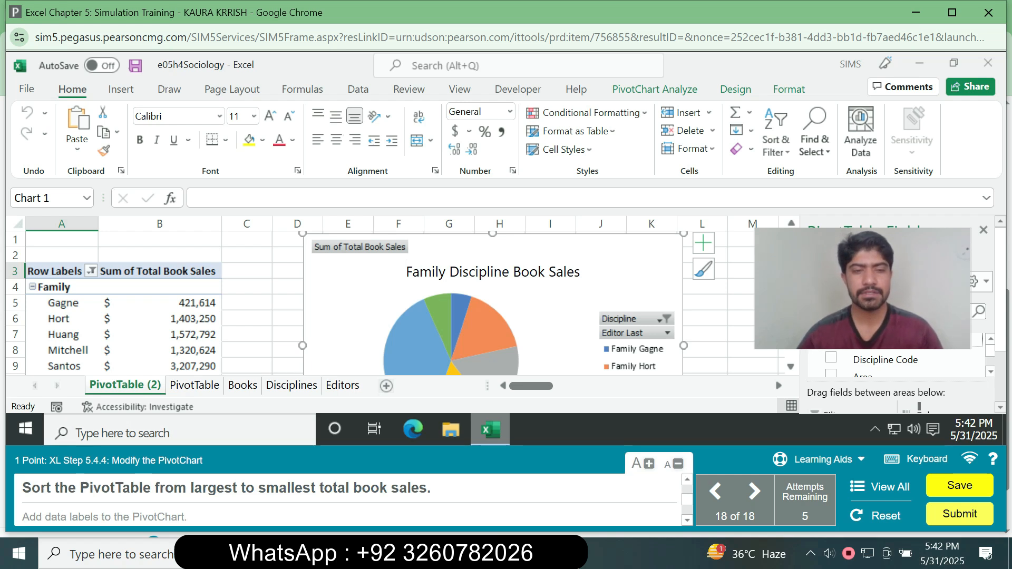
Sort the editors in the PivotTable from largest to smallest total book sales.
left_click(160, 335)
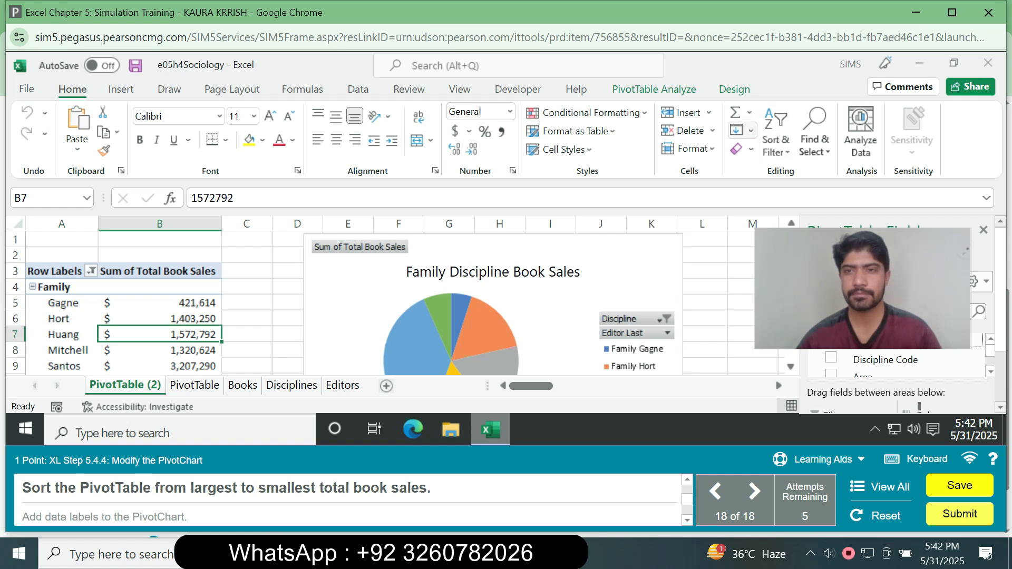
left_click(776, 146)
left_click(805, 192)
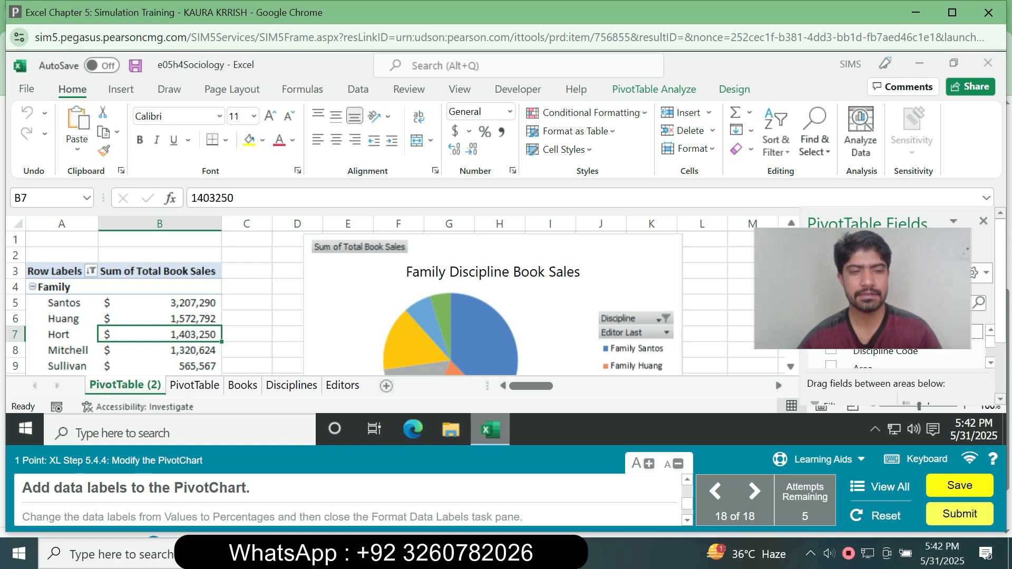
Add data labels to the pie PivotChart.
left_click(627, 264)
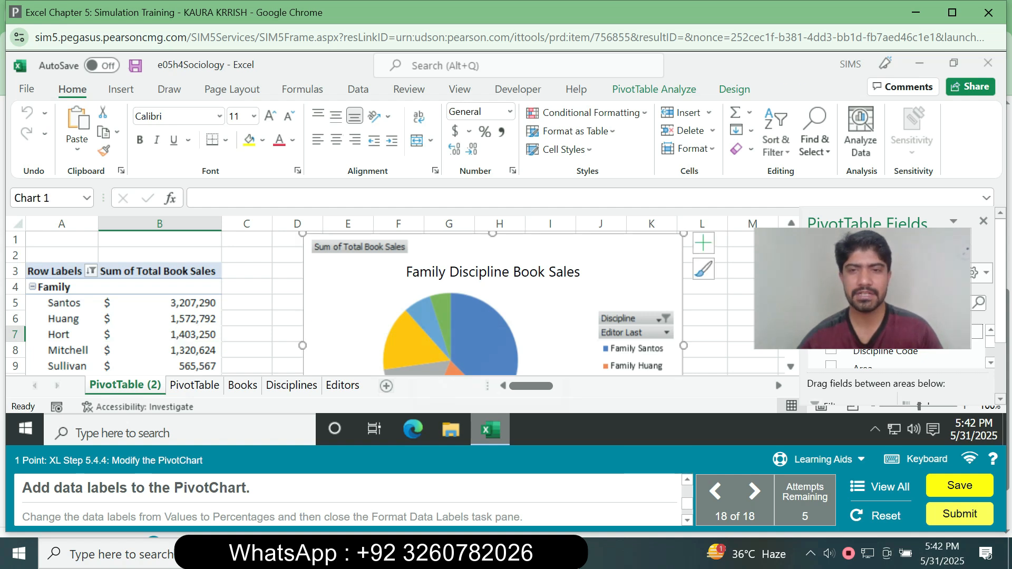
left_click(704, 243)
left_click(741, 266)
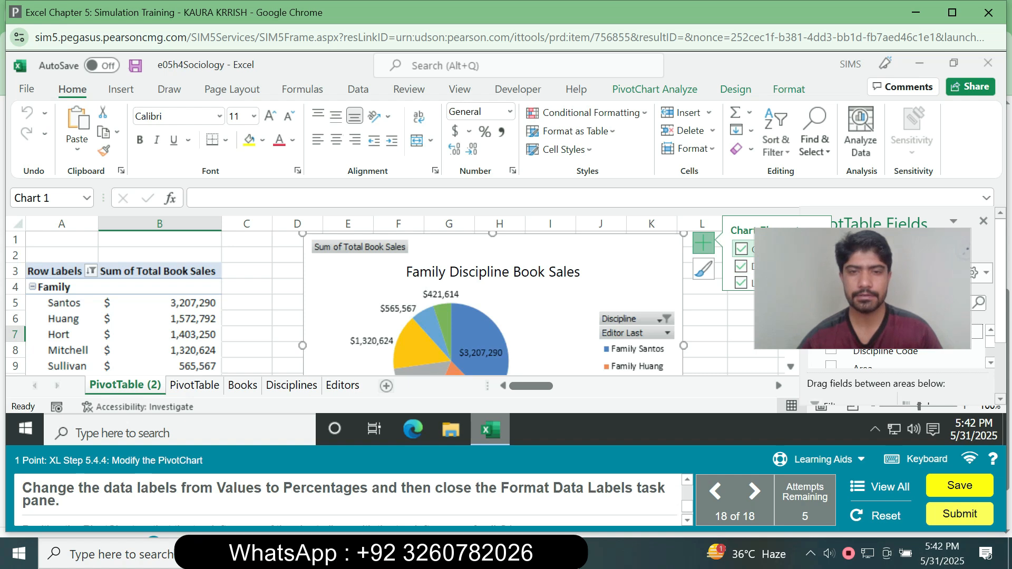
Set the pie chart's data labels to show Percentage instead of Value, and close the Format Data Labels pane.
double_click(481, 352)
left_click_drag(888, 247, 867, 201)
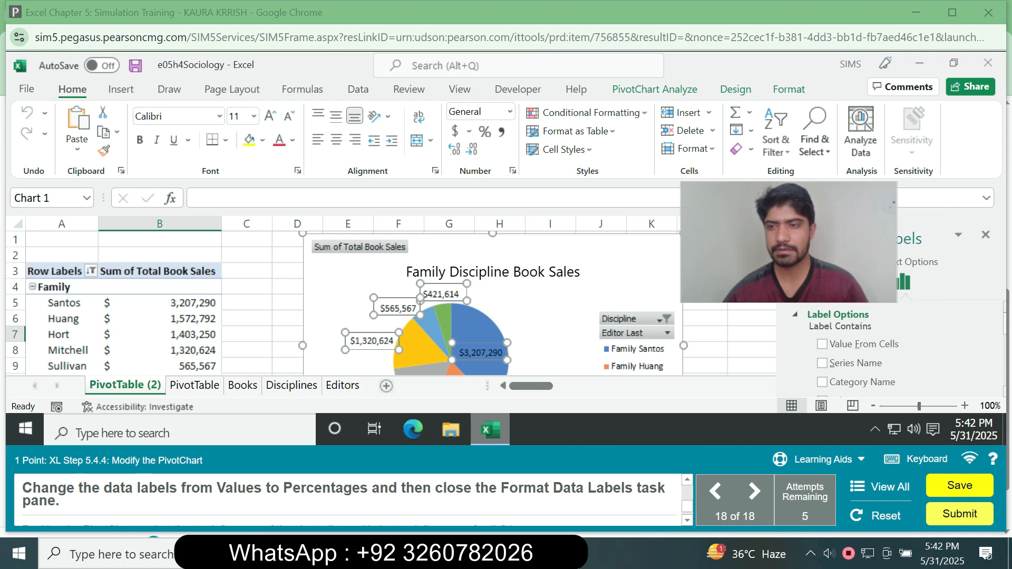
scroll(843, 363, "down", 2)
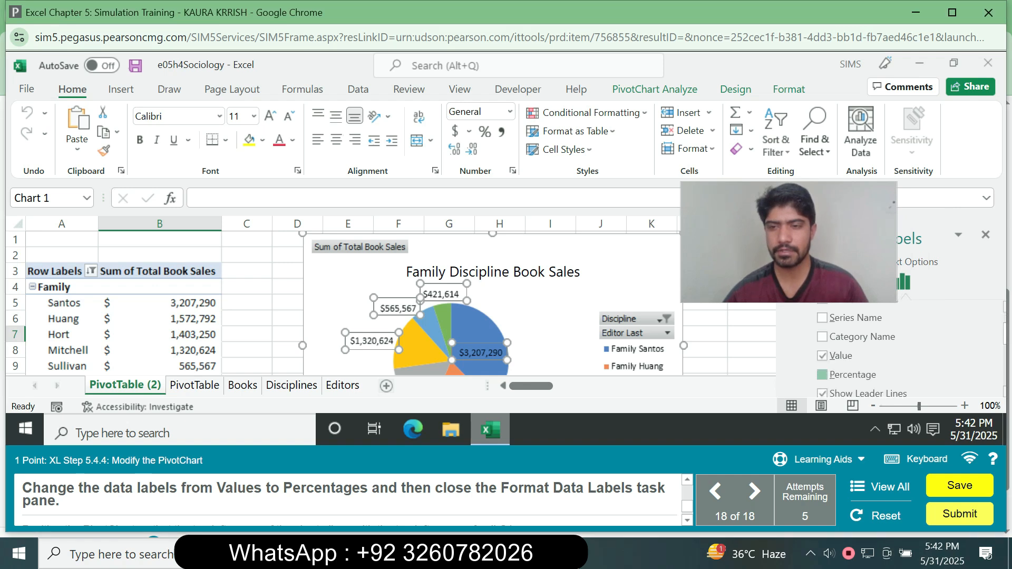
left_click(822, 375)
left_click(822, 356)
left_click(986, 234)
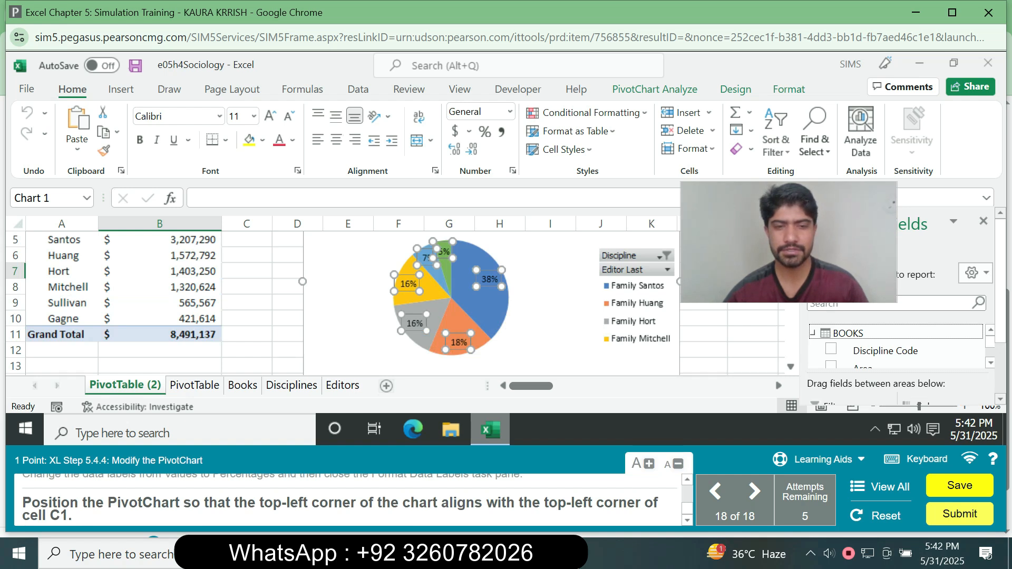
Move the PivotChart so that its top-left corner aligns with the top-left corner of cell C1.
left_click_drag(326, 248, 249, 318)
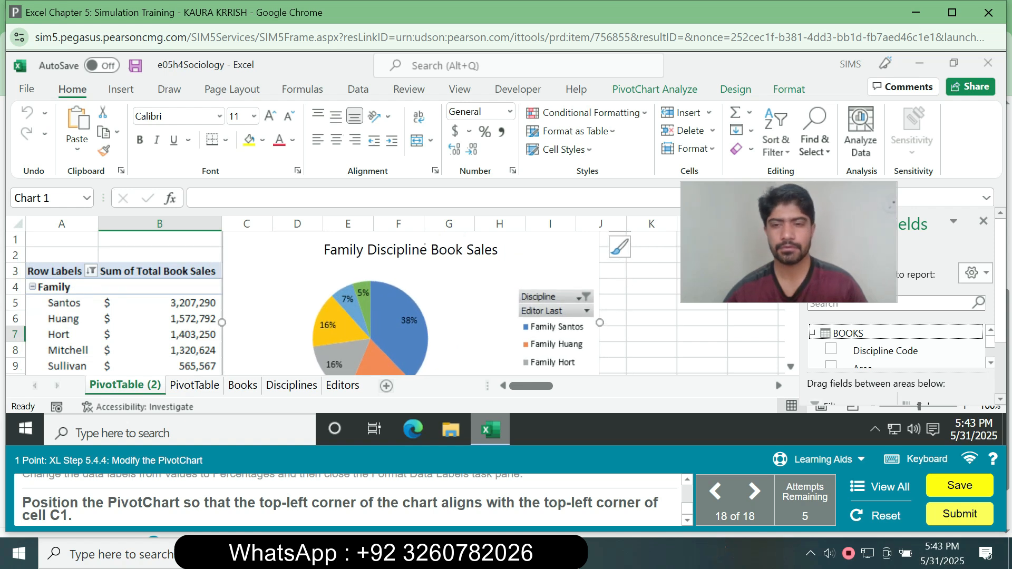
left_click_drag(249, 318, 248, 338)
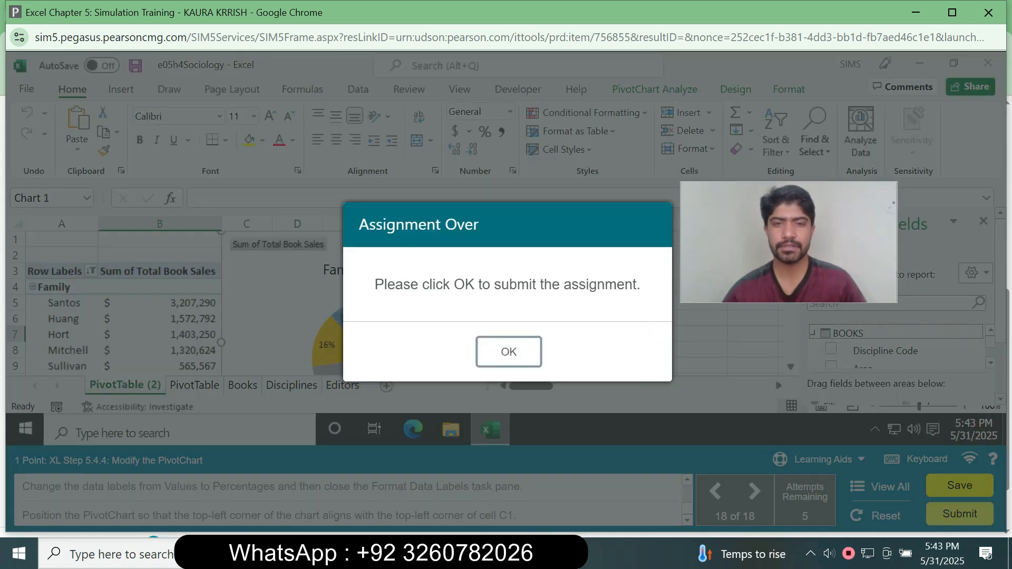
Submit the completed simulation assignment and view its Homework Summary on the Assignments page.
left_click(509, 351)
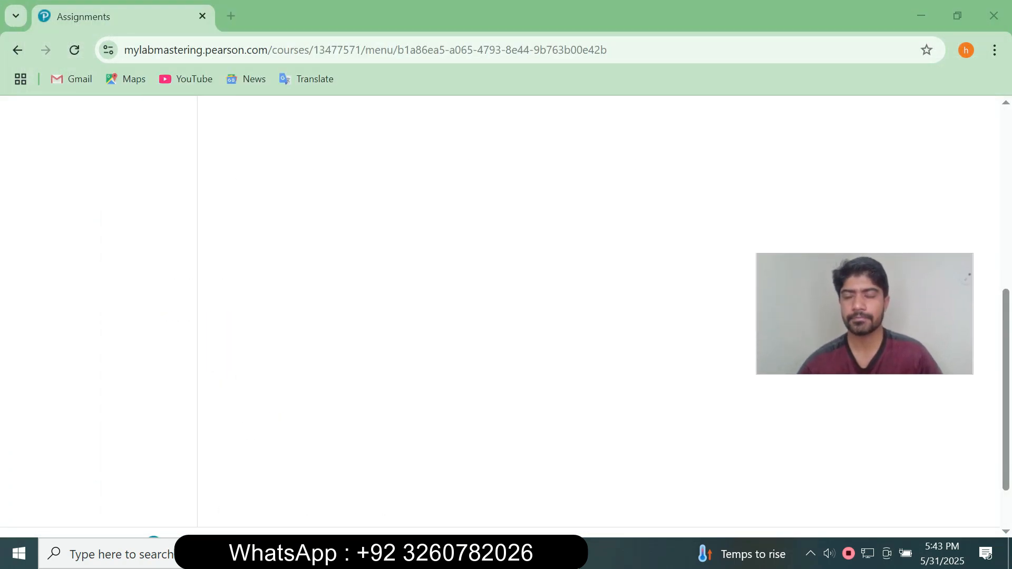
right_click(987, 343)
left_click_drag(1006, 342, 1006, 204)
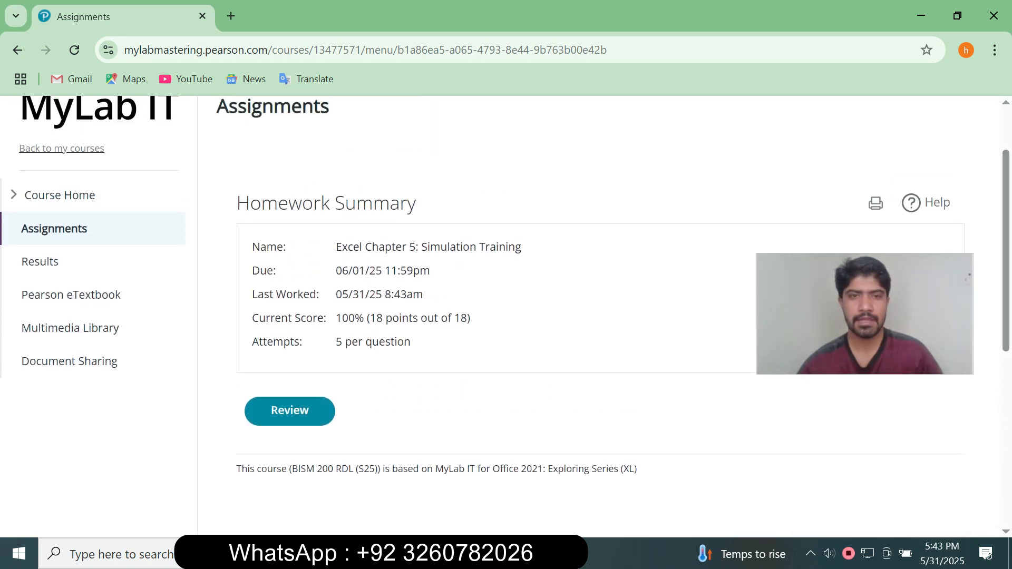